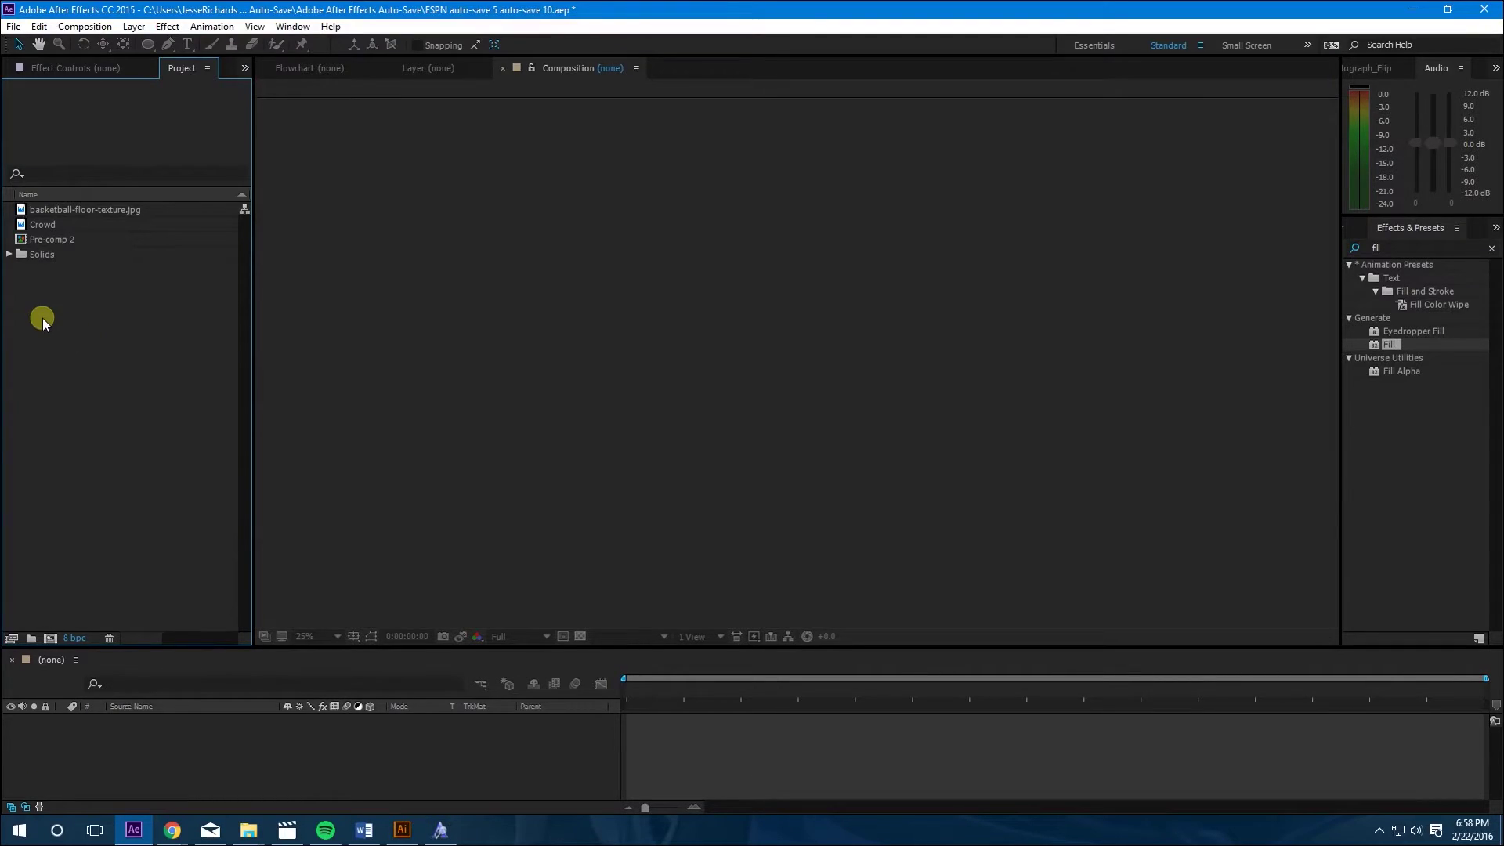
# Create a 1920x1080 HDTV composition named ESPN with a 0;00;30;28 duration
pyautogui.rightClick(42, 318)
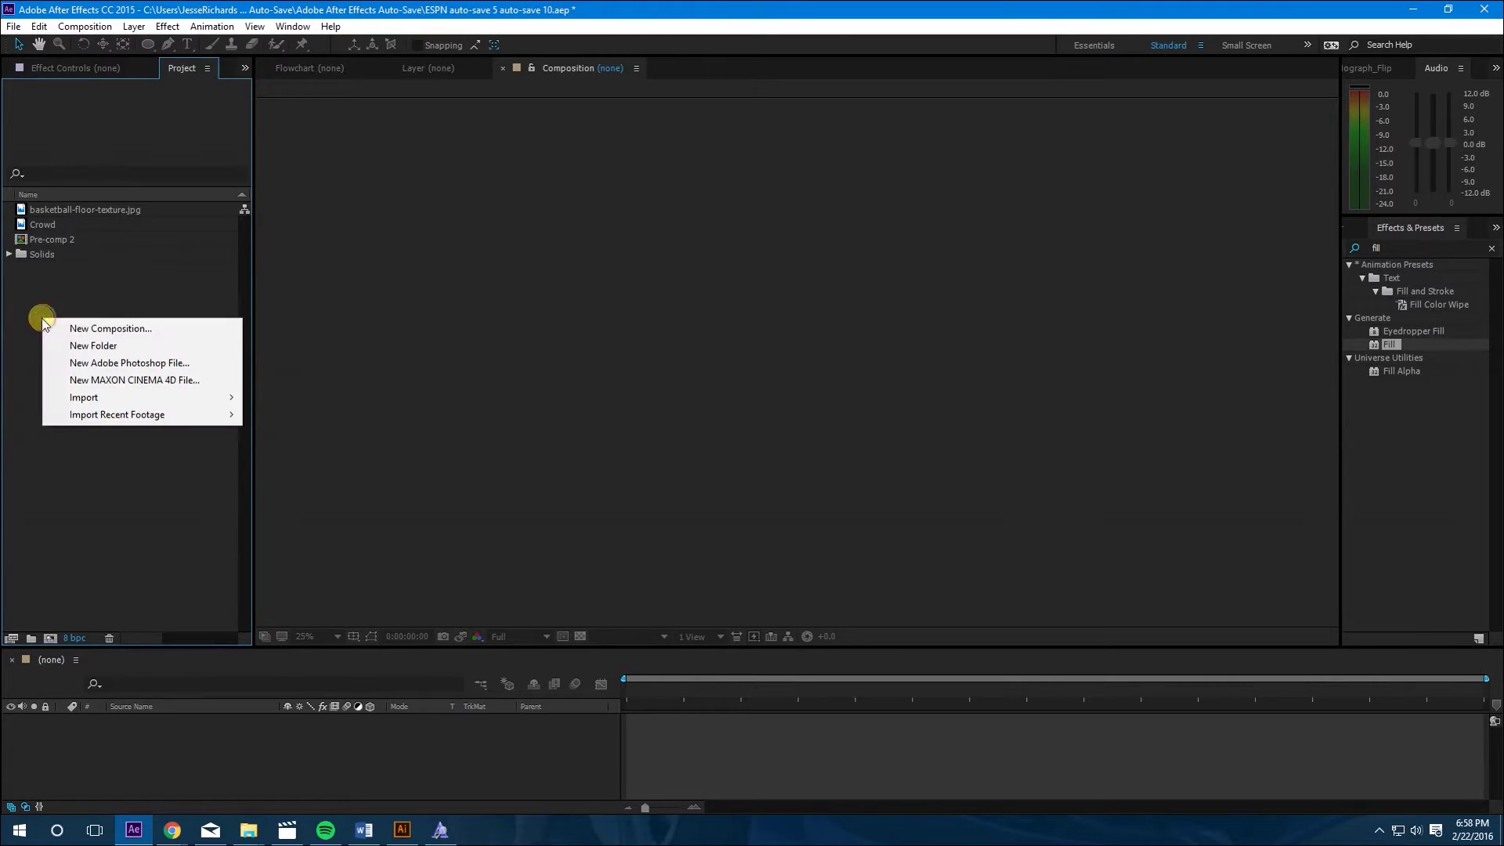
pyautogui.click(64, 325)
pyautogui.write('ESP')
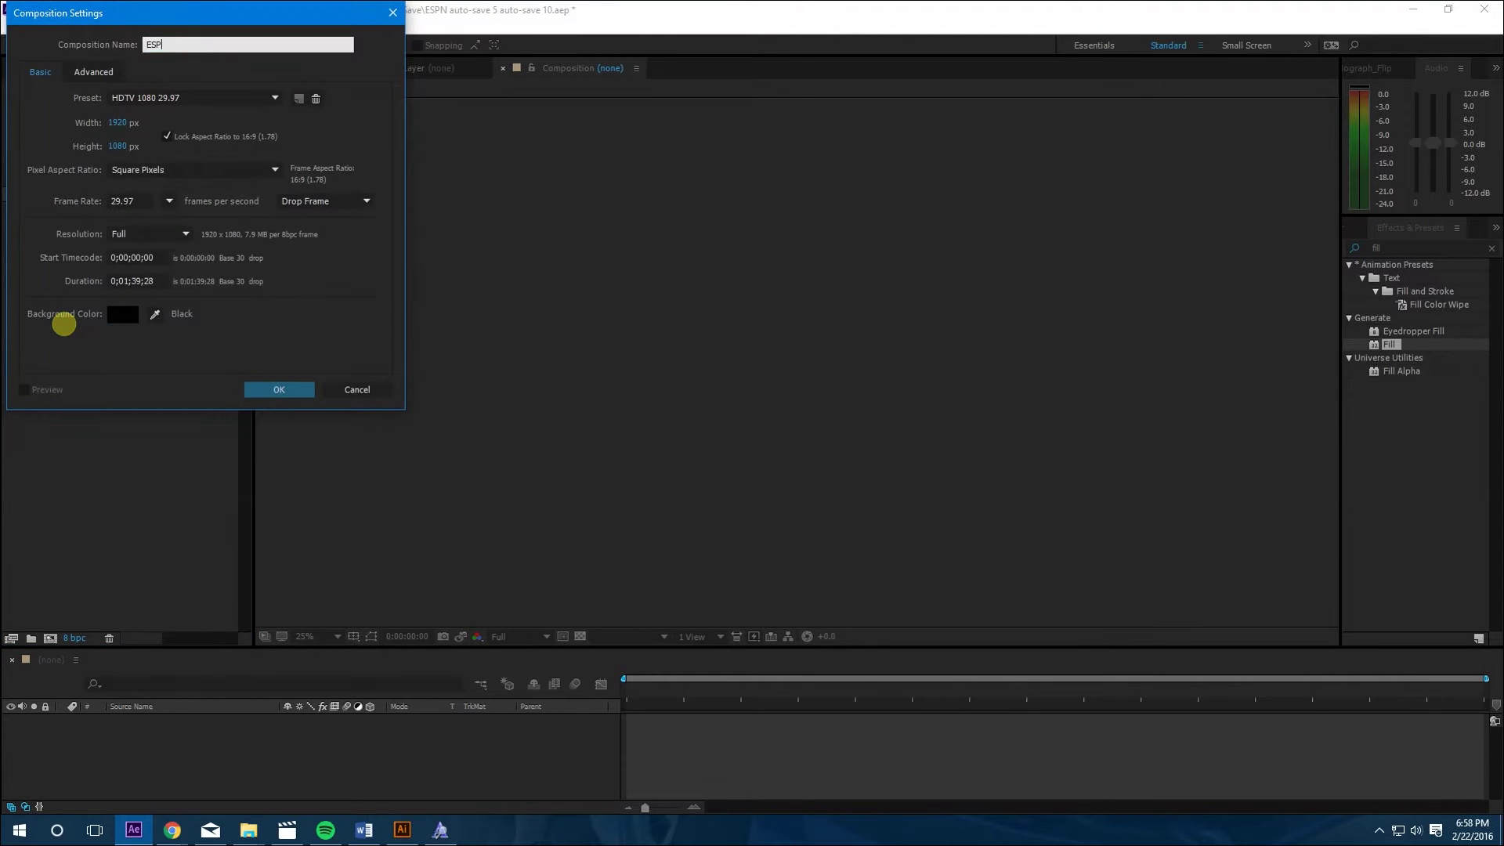
pyautogui.write('N')
pyautogui.click(150, 359)
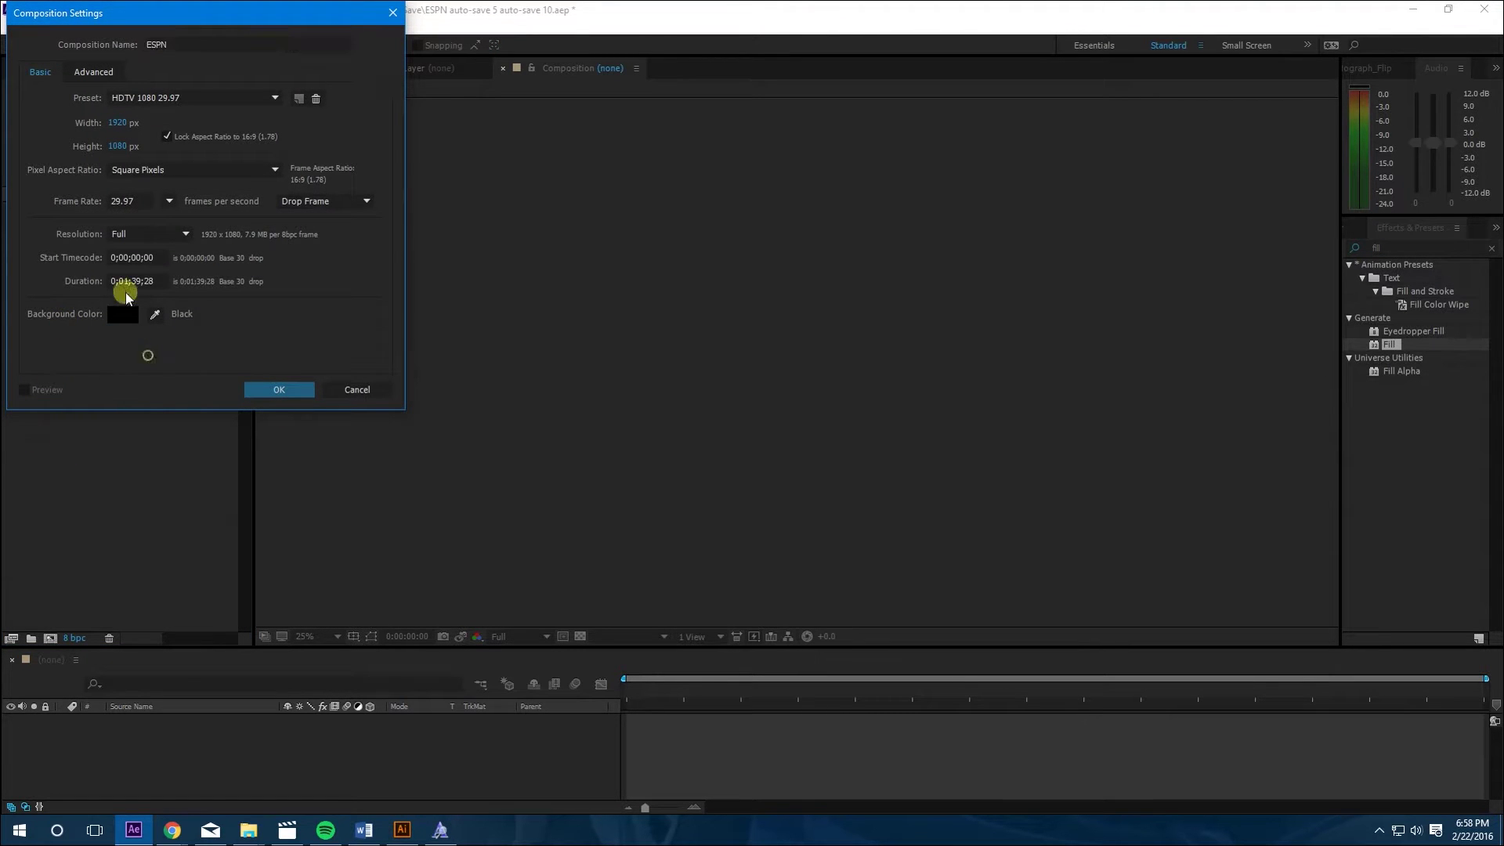
pyautogui.click(129, 280)
pyautogui.press('BackSpace')
pyautogui.write('0')
pyautogui.click(279, 389)
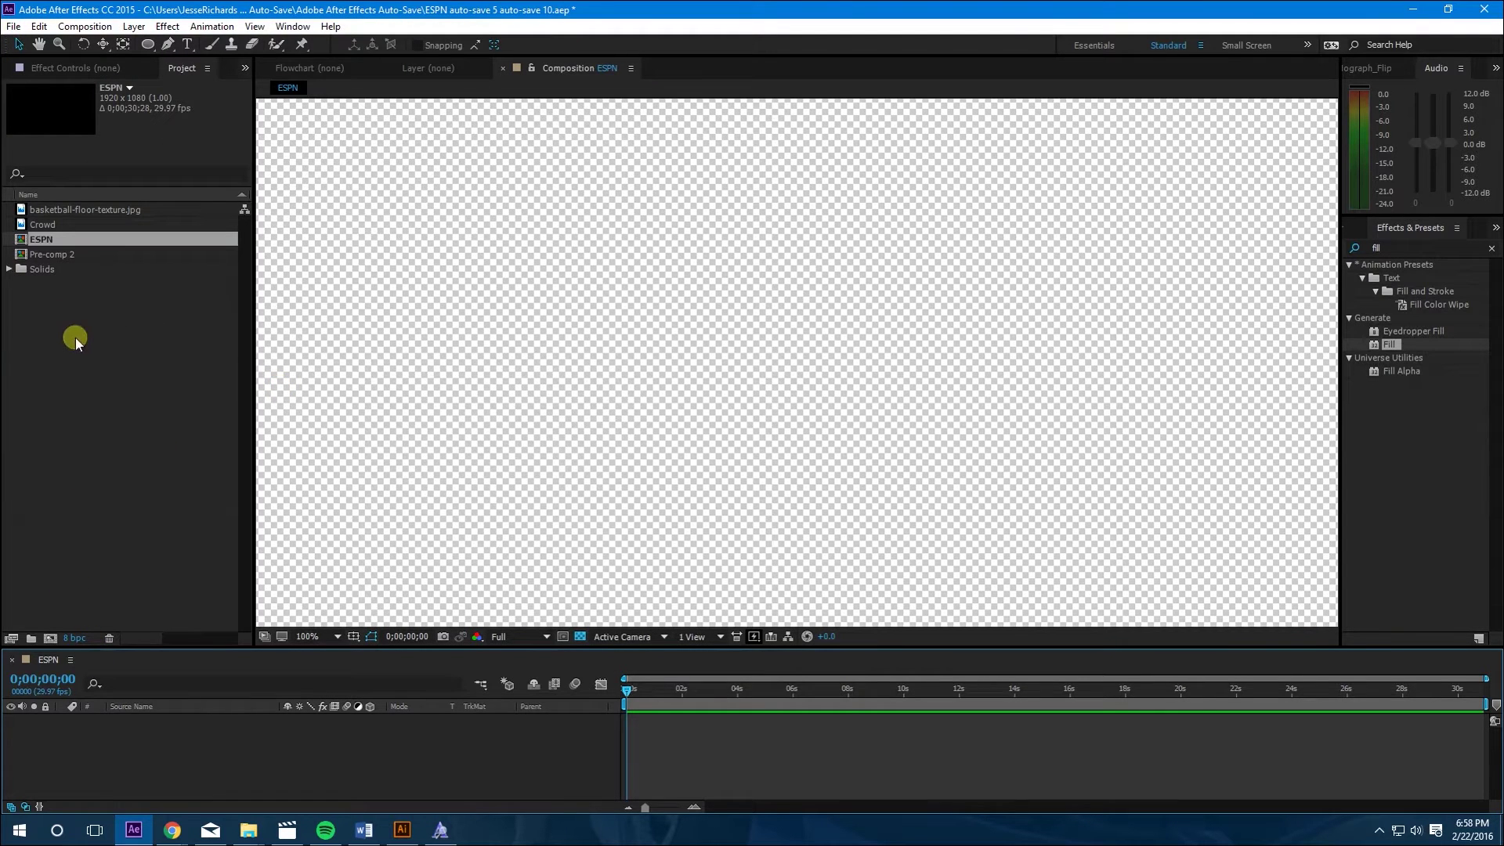
pyautogui.hscroll(3, 75, 337)
pyautogui.hscroll(-3, 149, 538)
# Add a new solid layer named Element to the ESPN composition
pyautogui.rightClick(75, 747)
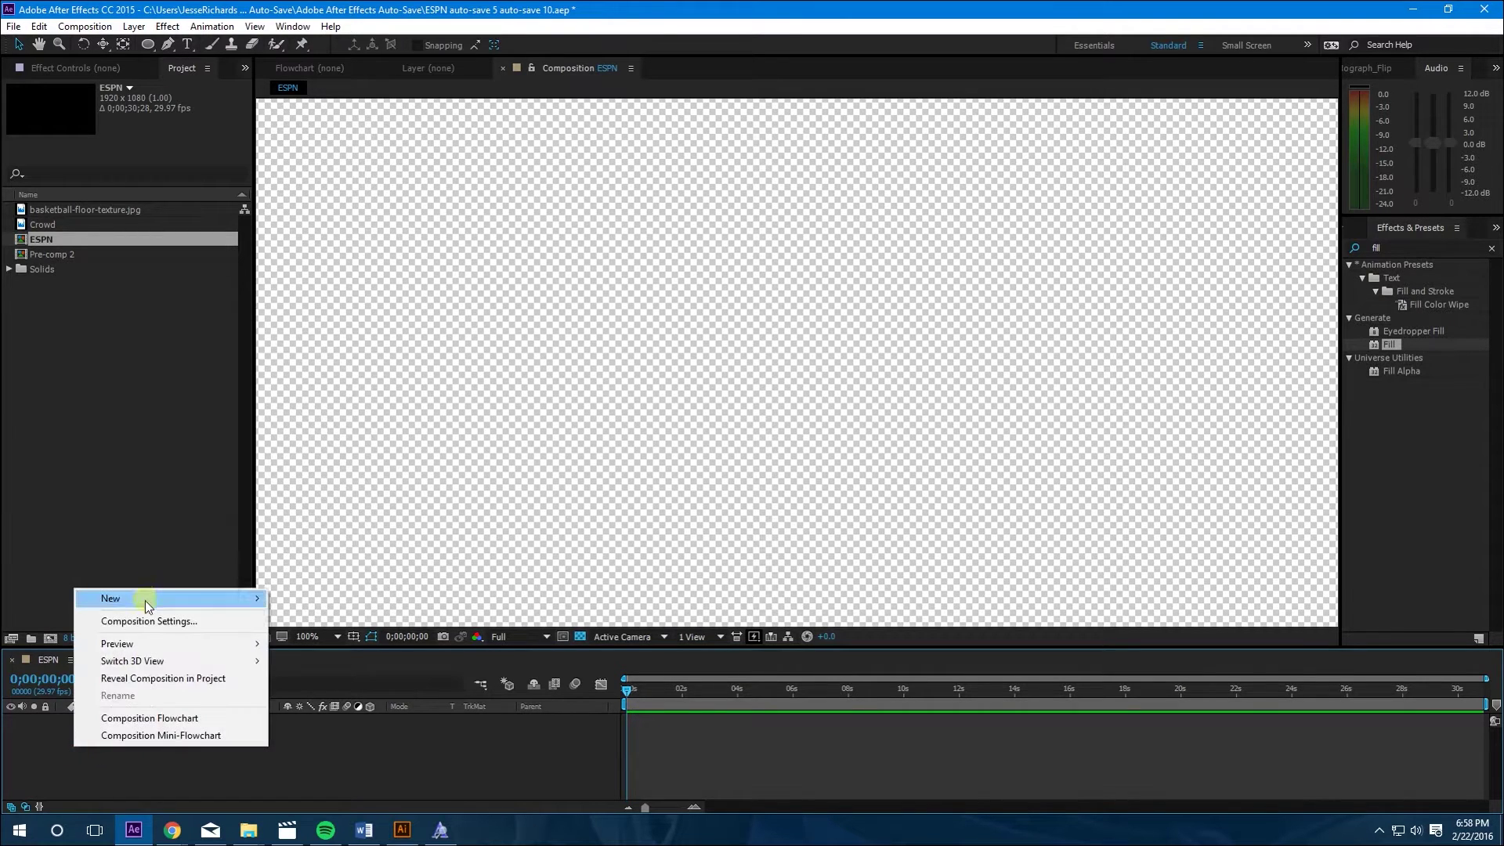
pyautogui.moveTo(144, 598)
pyautogui.click(306, 638)
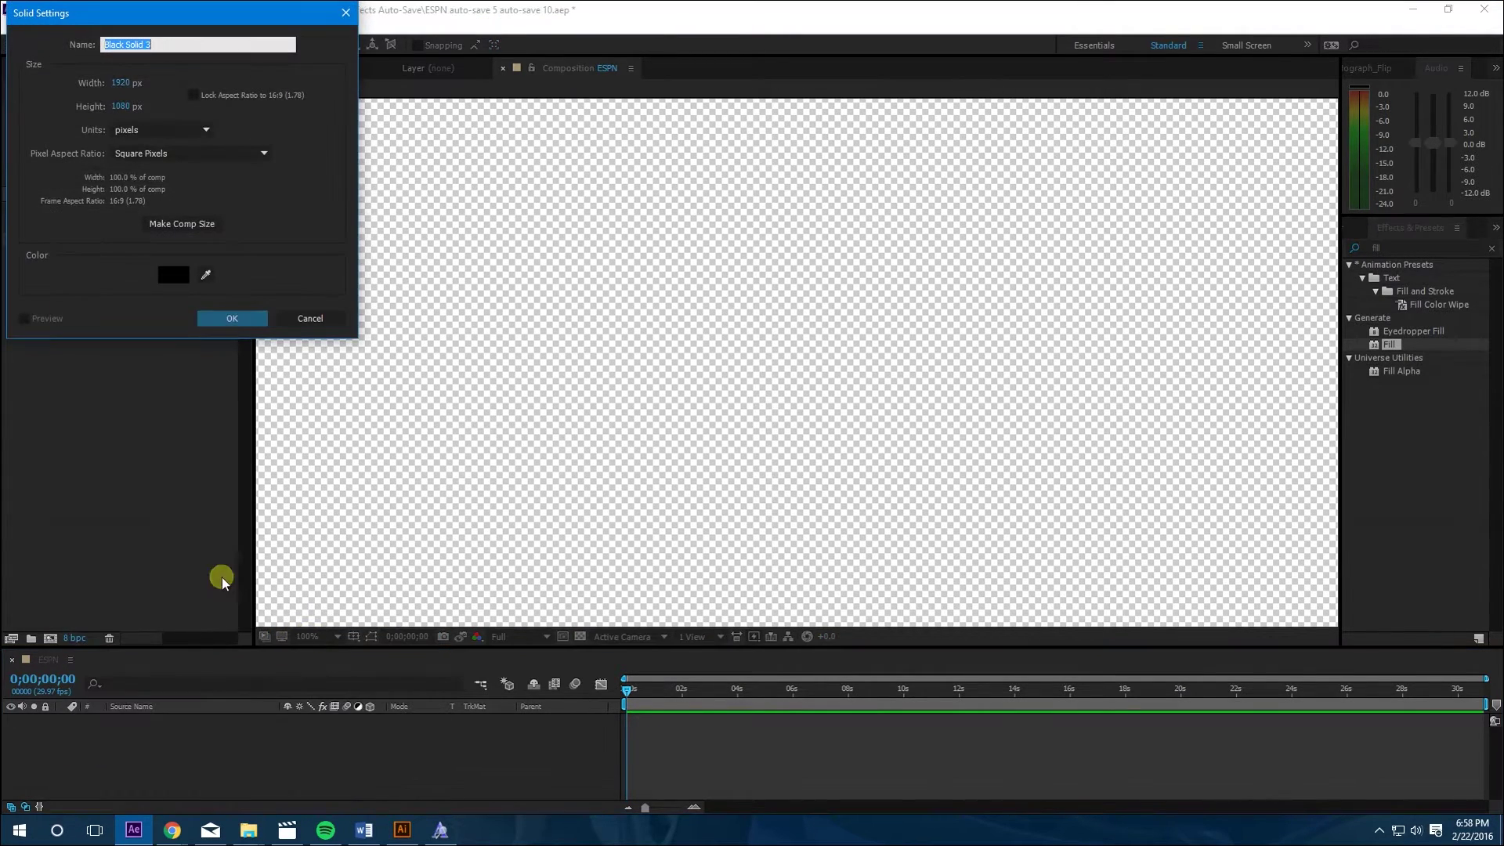
pyautogui.write('EL')
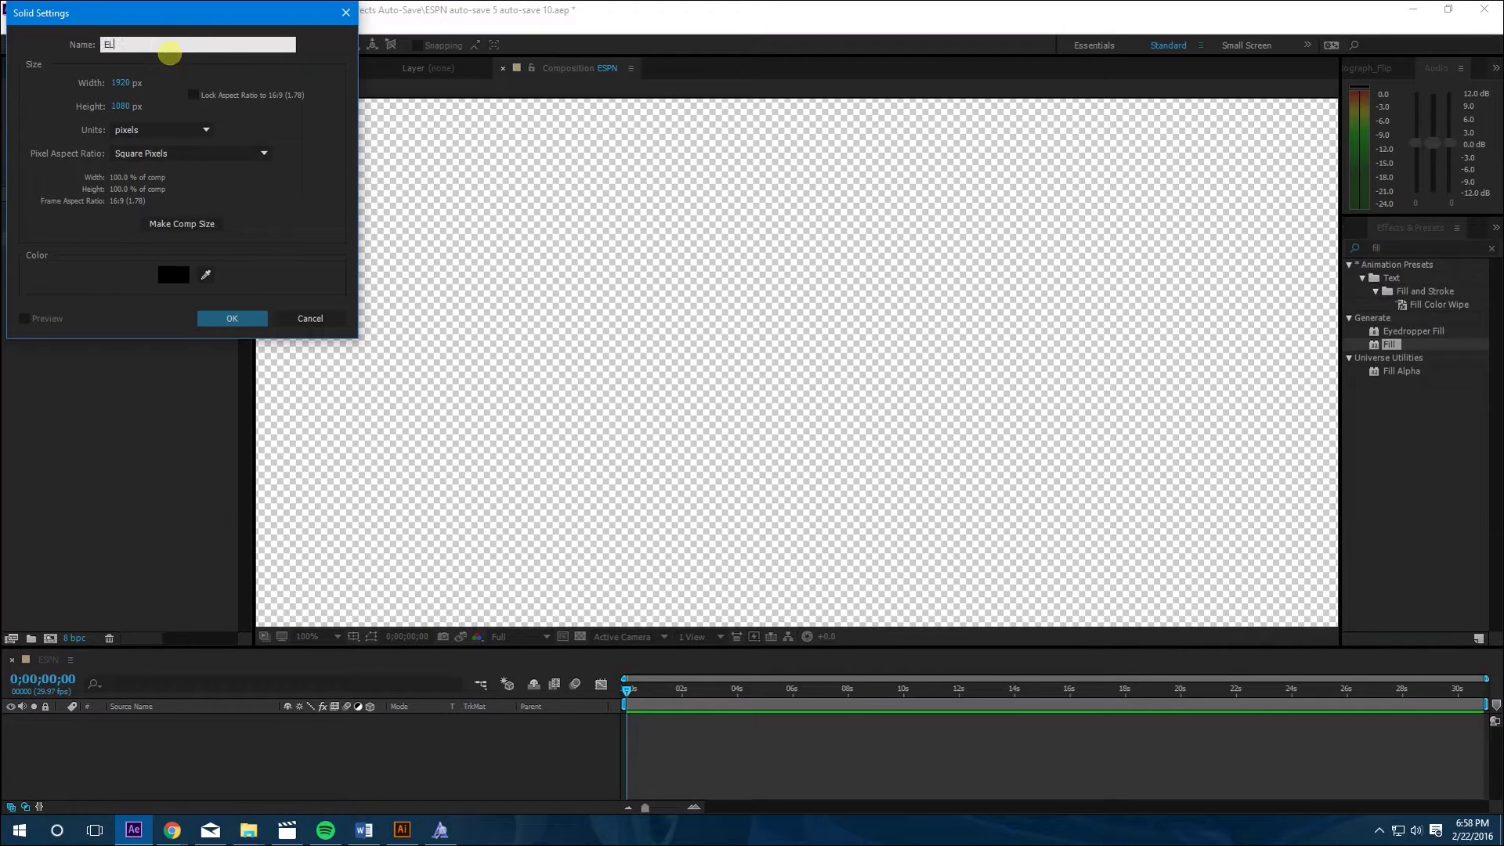
pyautogui.press('BackSpace')
pyautogui.write('lemenyt')
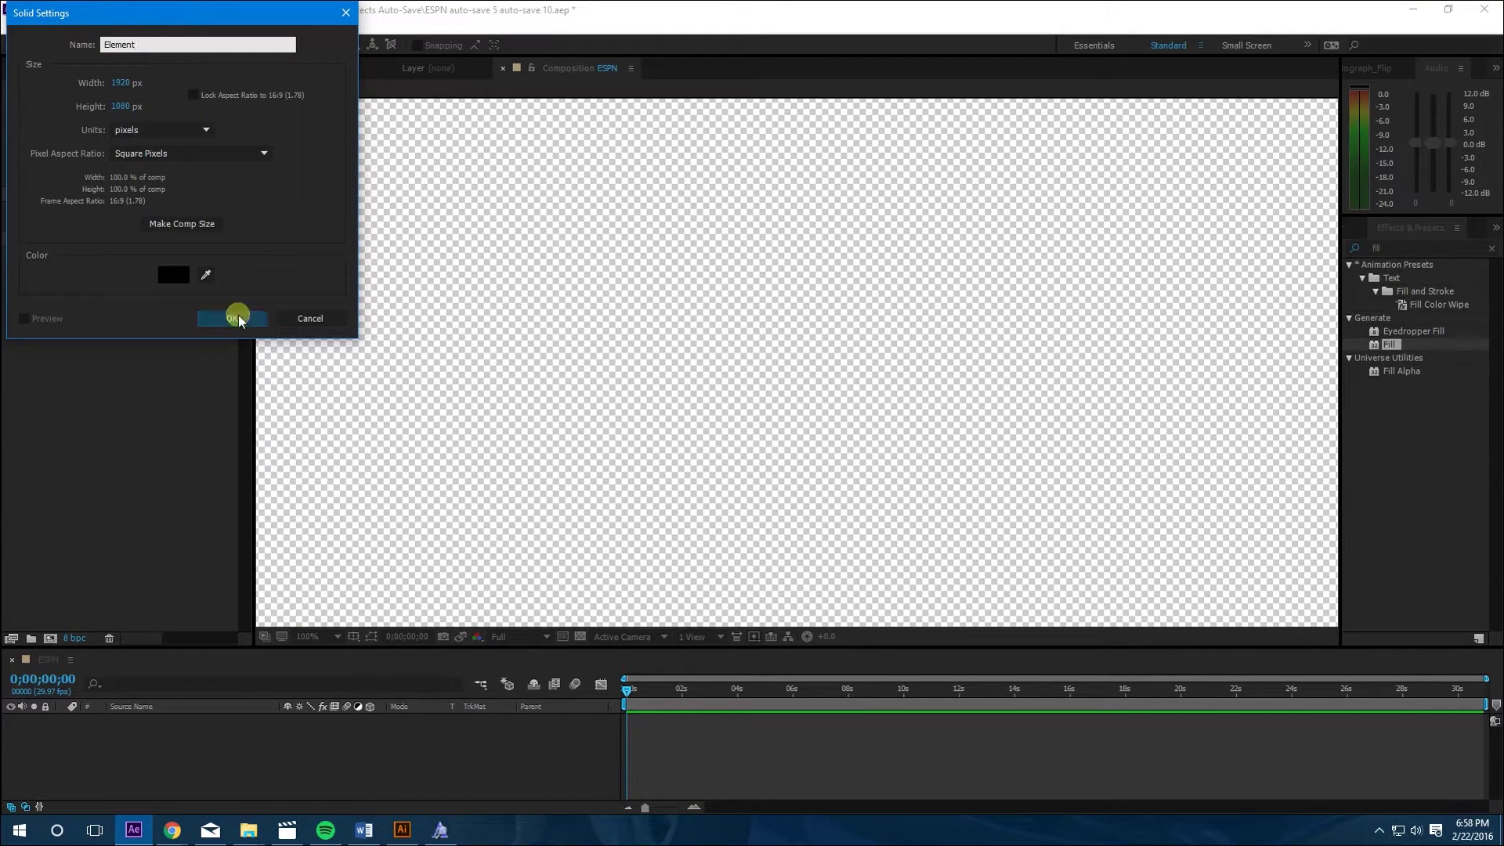
pyautogui.click(232, 317)
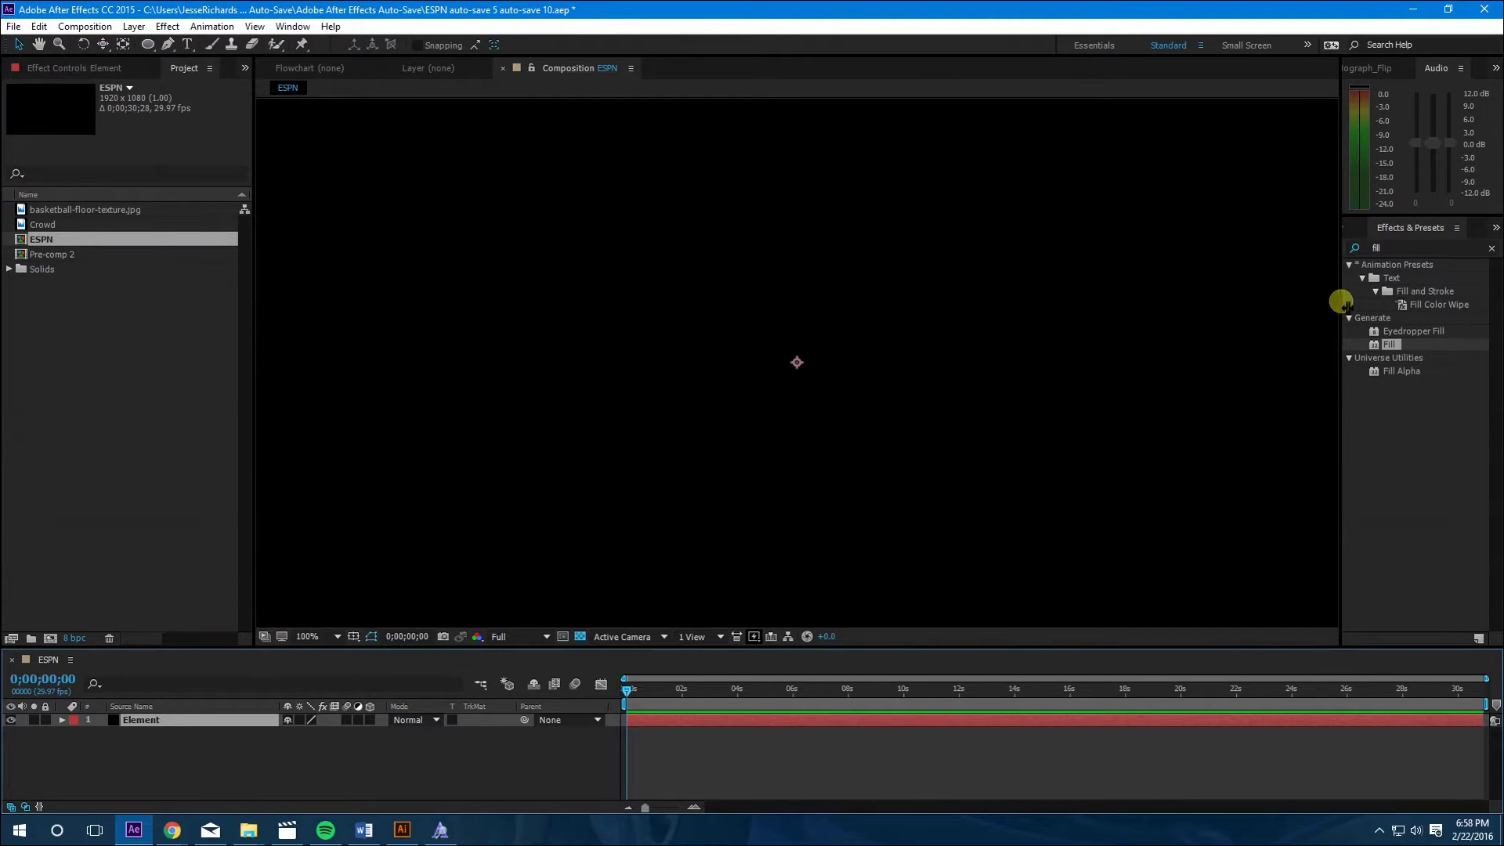
# Apply the Video Copilot Element effect to the Element layer and view the frame at 50%
pyautogui.moveTo(1340, 296); pyautogui.dragTo(1137, 282)
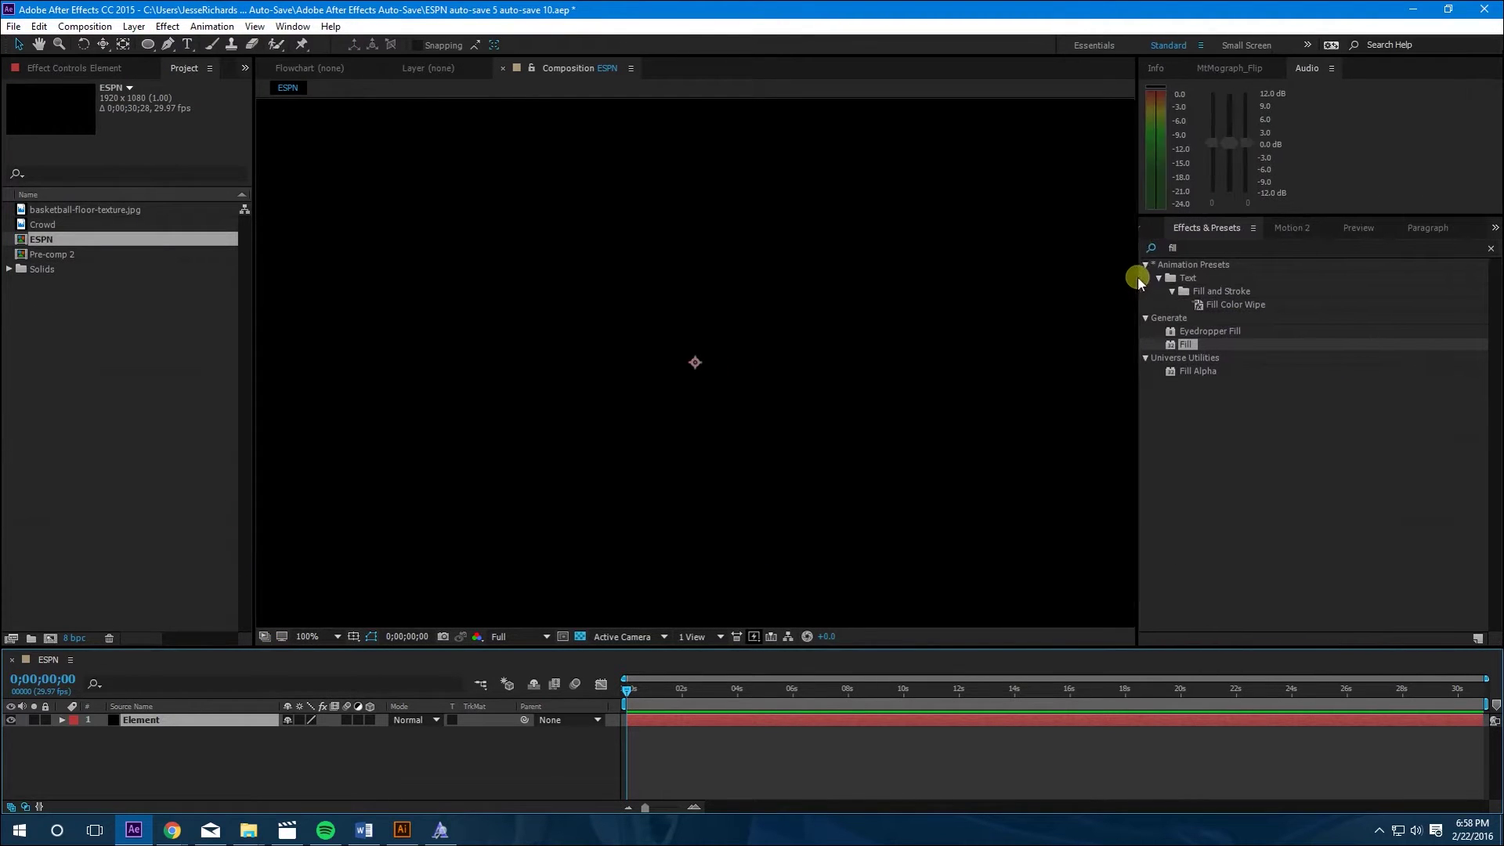
pyautogui.click(1205, 247)
pyautogui.press('BackSpace')
pyautogui.scroll(-2, 1167, 513)
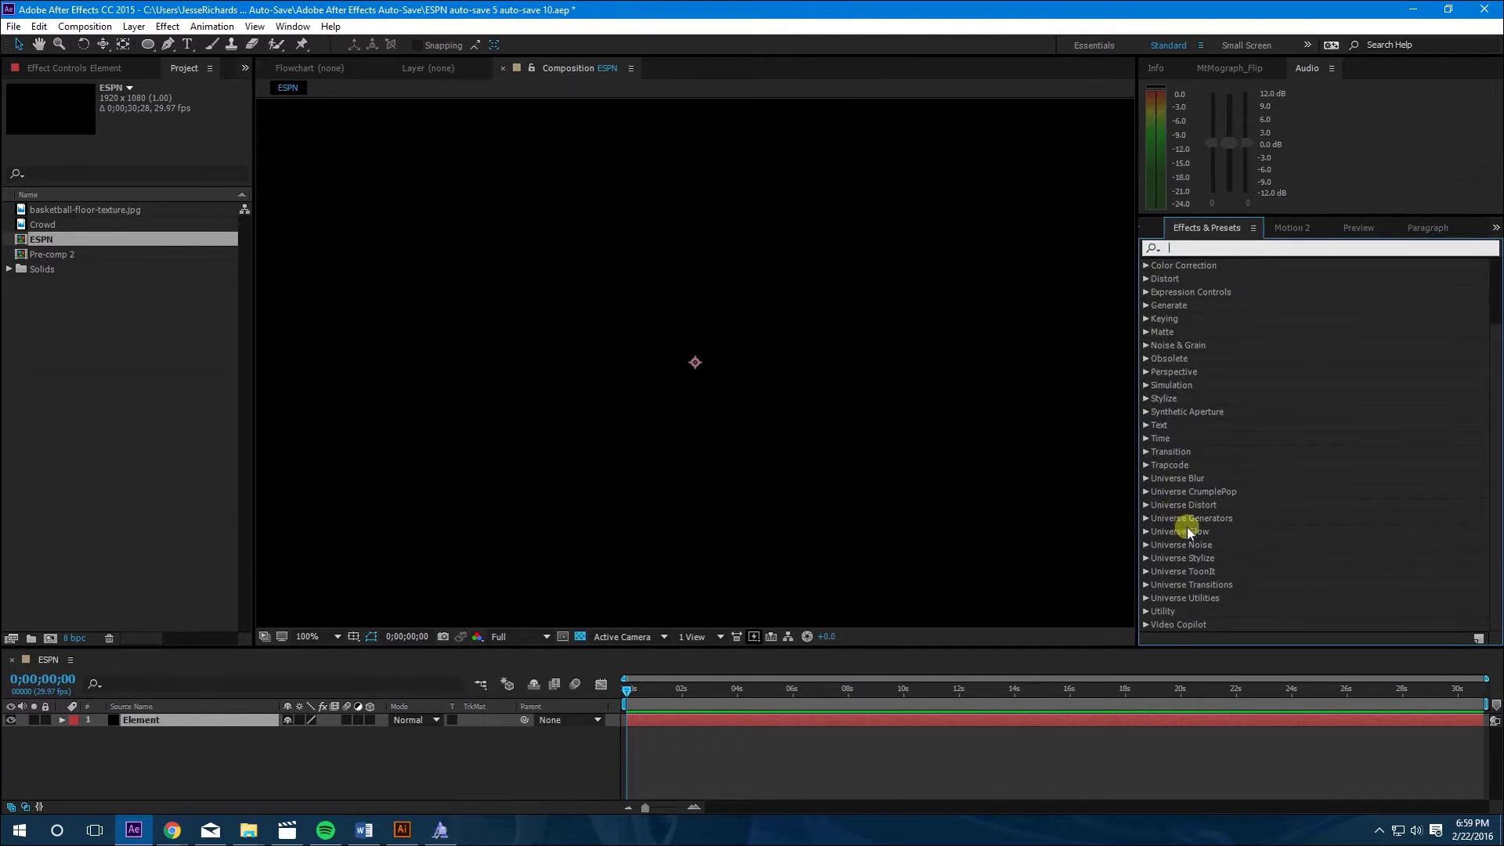
pyautogui.click(1144, 627)
pyautogui.moveTo(1194, 598); pyautogui.dragTo(138, 715)
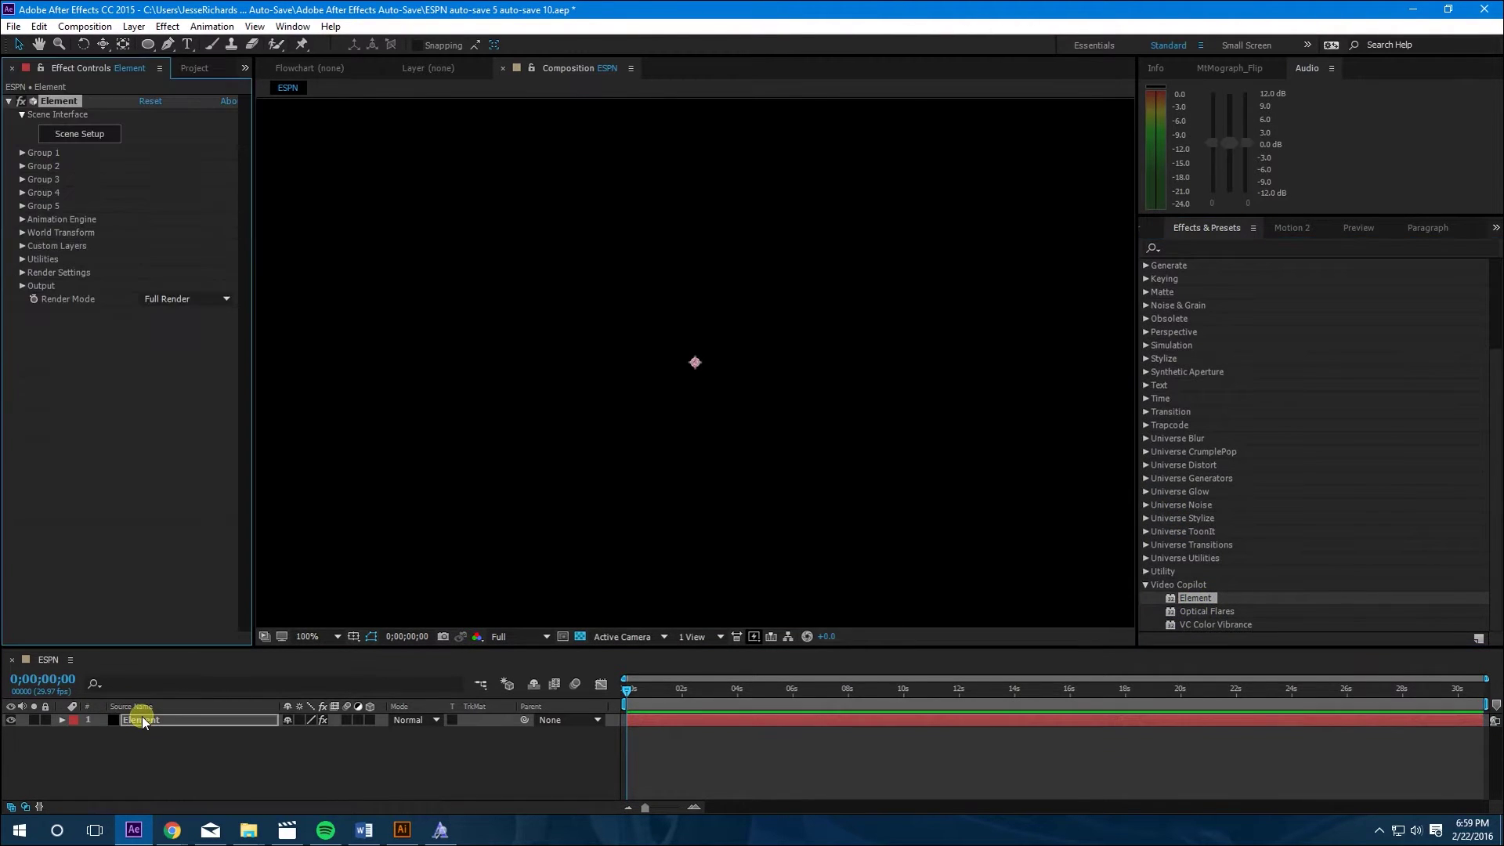
pyautogui.press(',')
pyautogui.press(',')
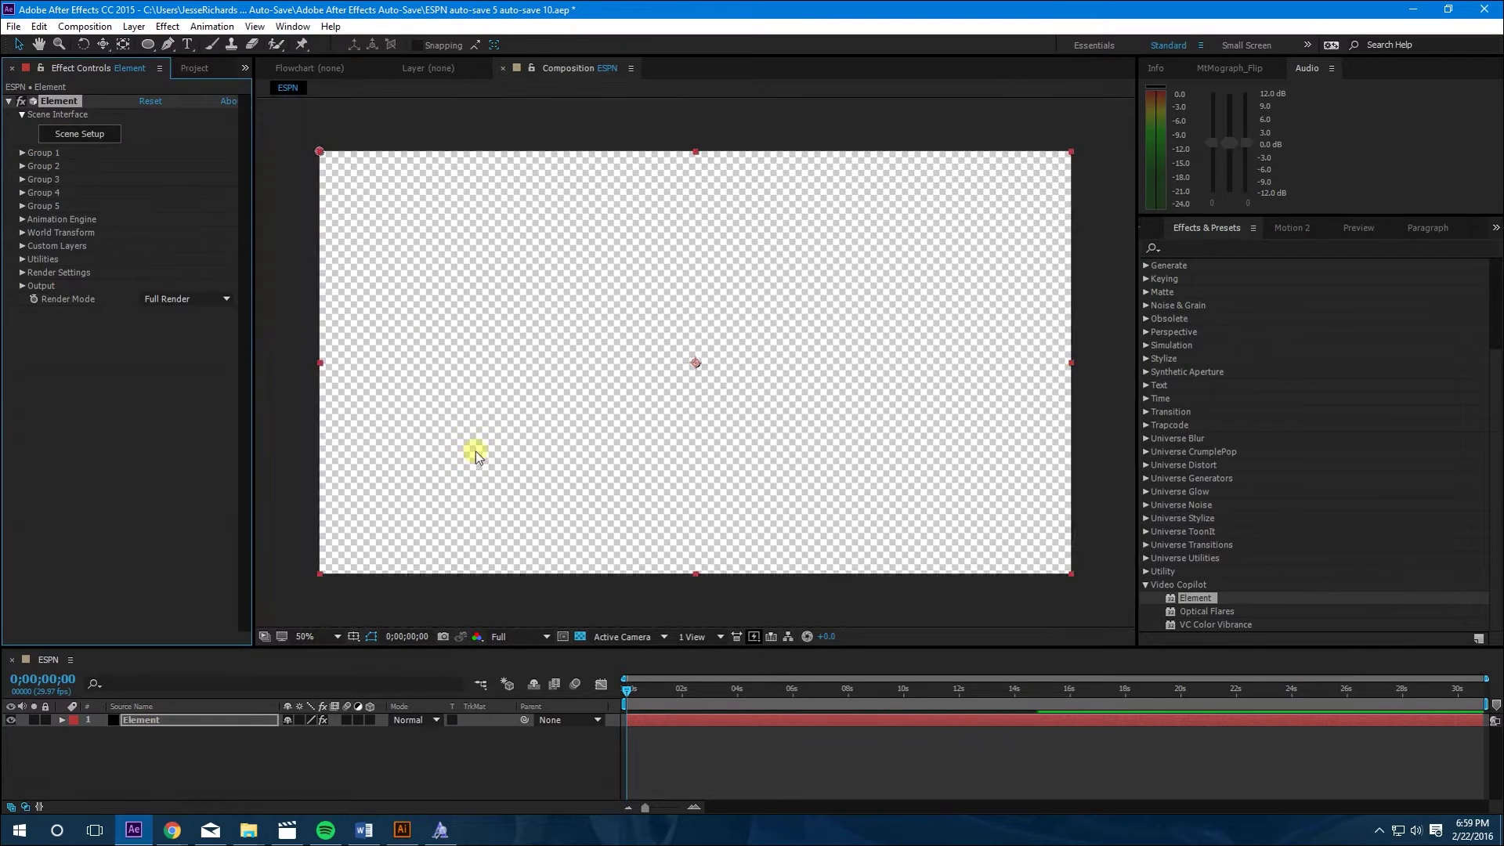
pyautogui.click(188, 67)
# Add basketball-floor-texture.jpg and Crowd from the Project panel to the ESPN timeline
pyautogui.click(47, 210)
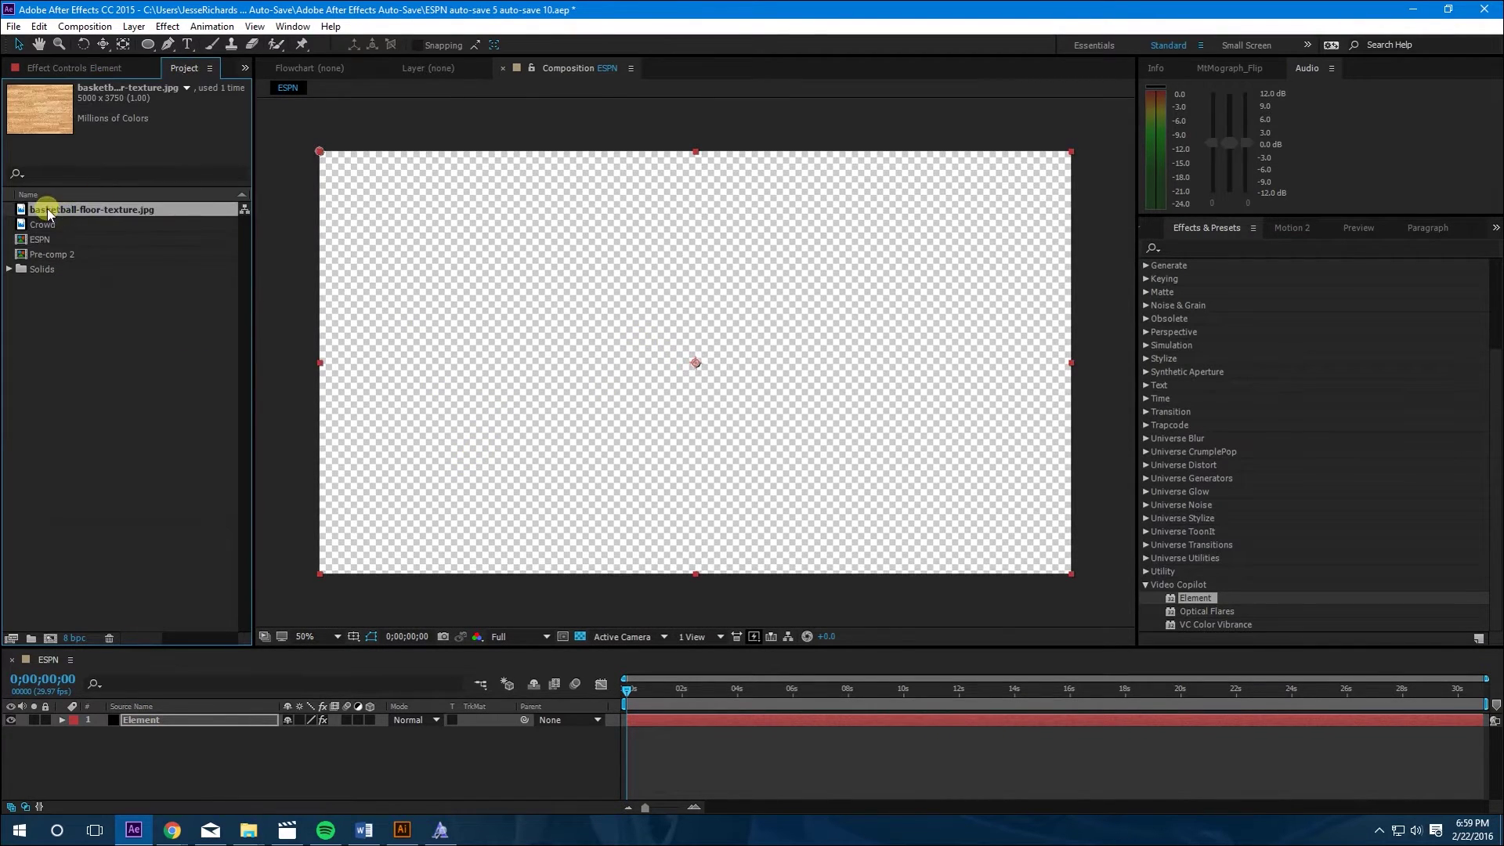
pyautogui.moveTo(49, 210); pyautogui.dragTo(155, 714)
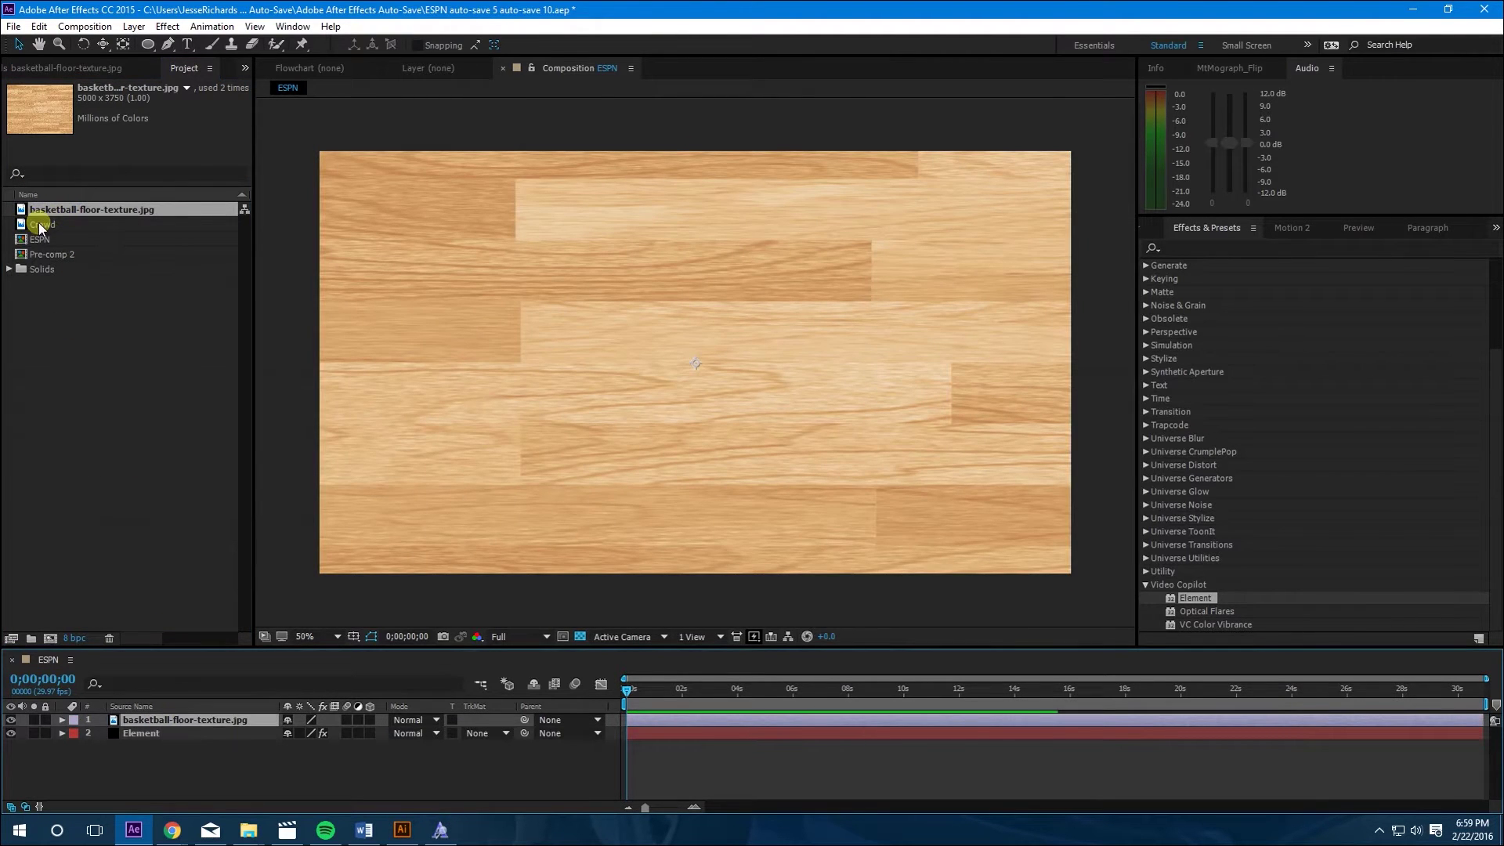
pyautogui.click(39, 224)
pyautogui.moveTo(42, 227); pyautogui.dragTo(138, 727)
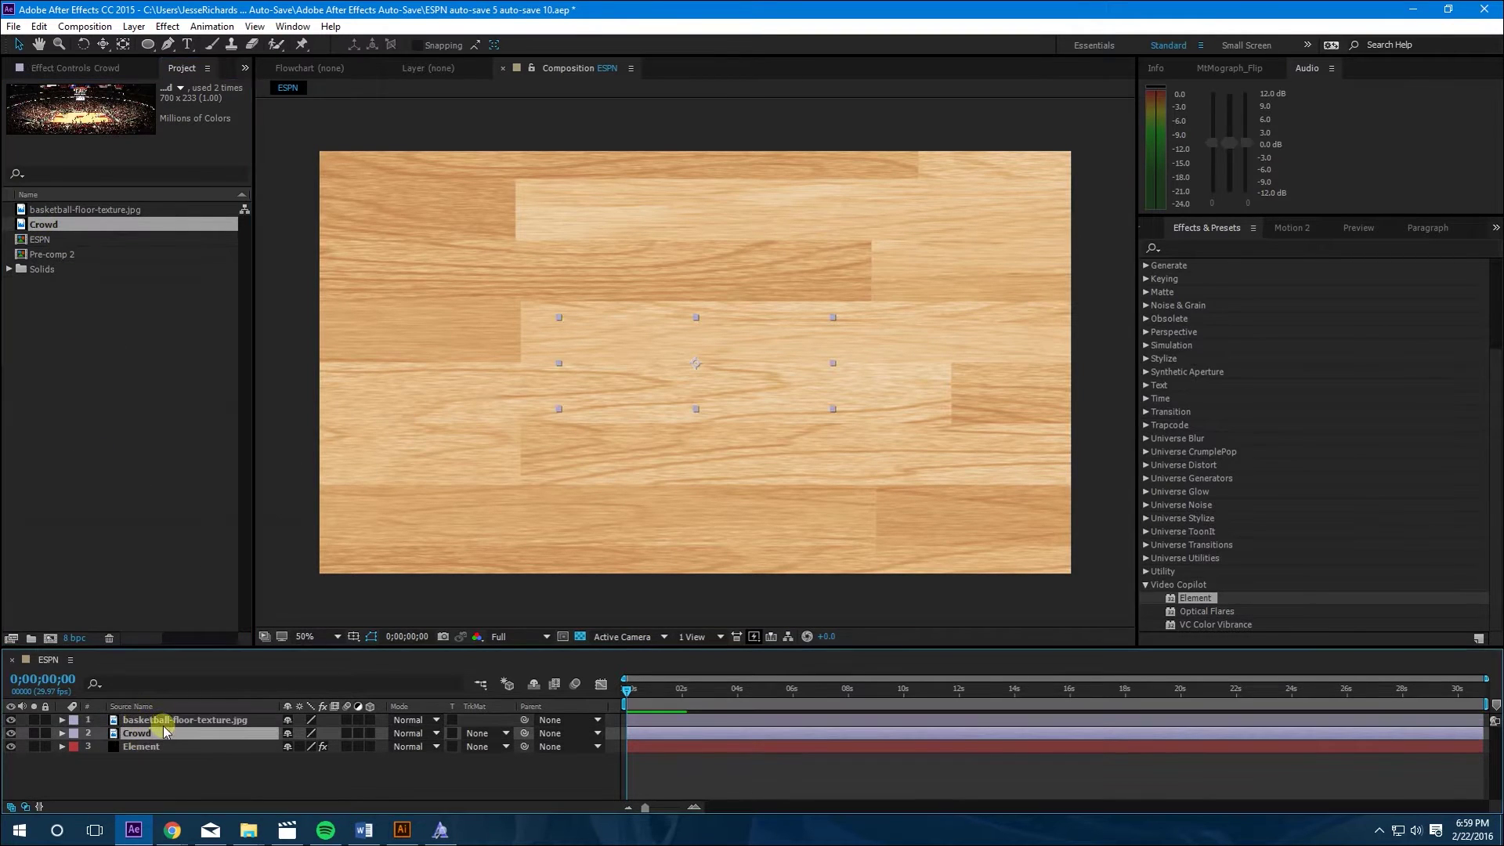
# Scale the floor texture layer down so it fits the frame
pyautogui.click(173, 722)
pyautogui.scroll(-4, 676, 478)
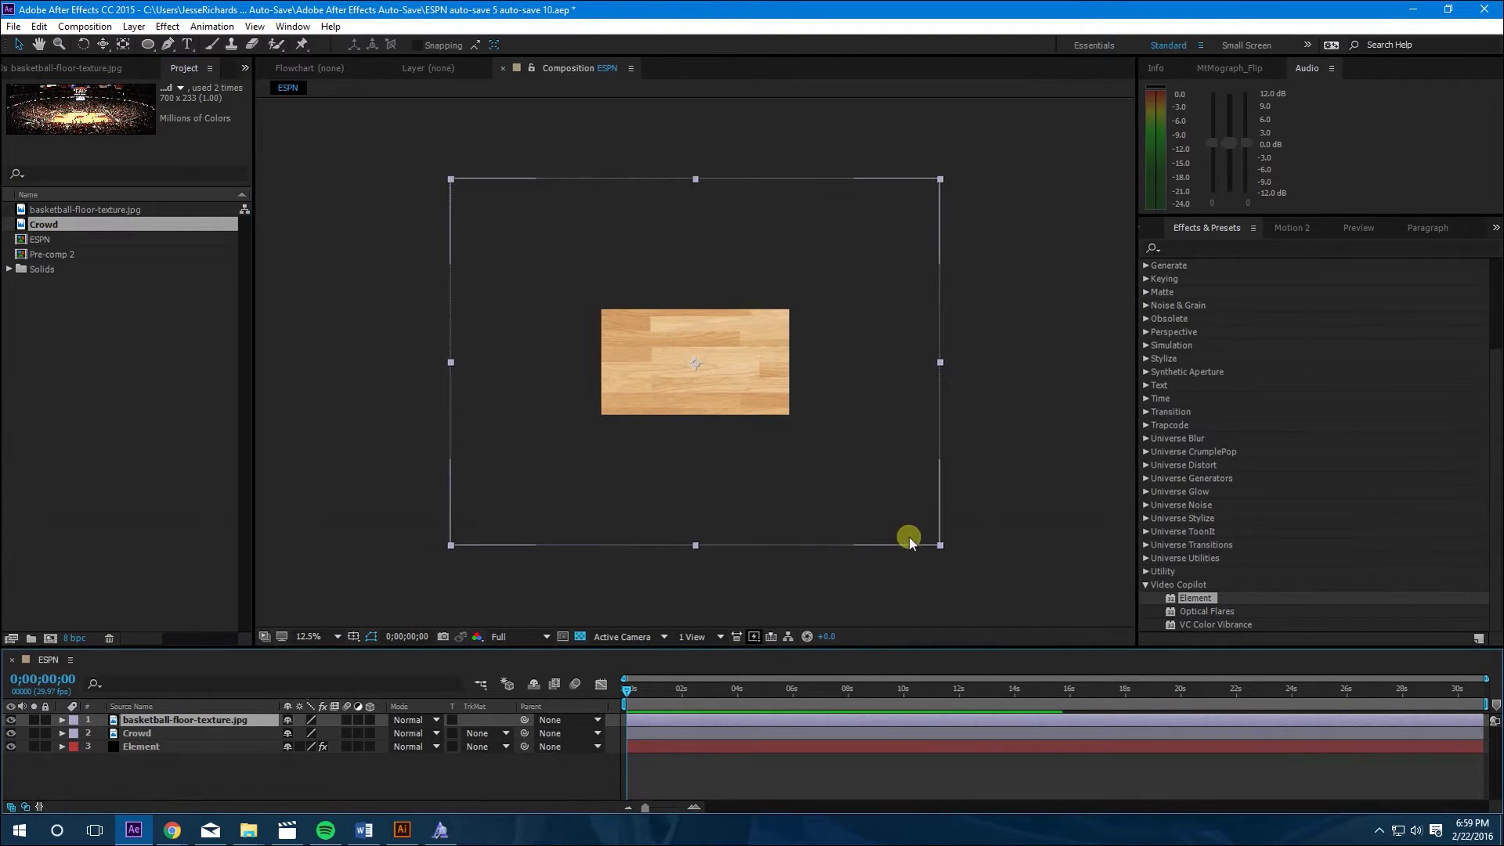
pyautogui.moveTo(940, 544); pyautogui.dragTo(814, 435)
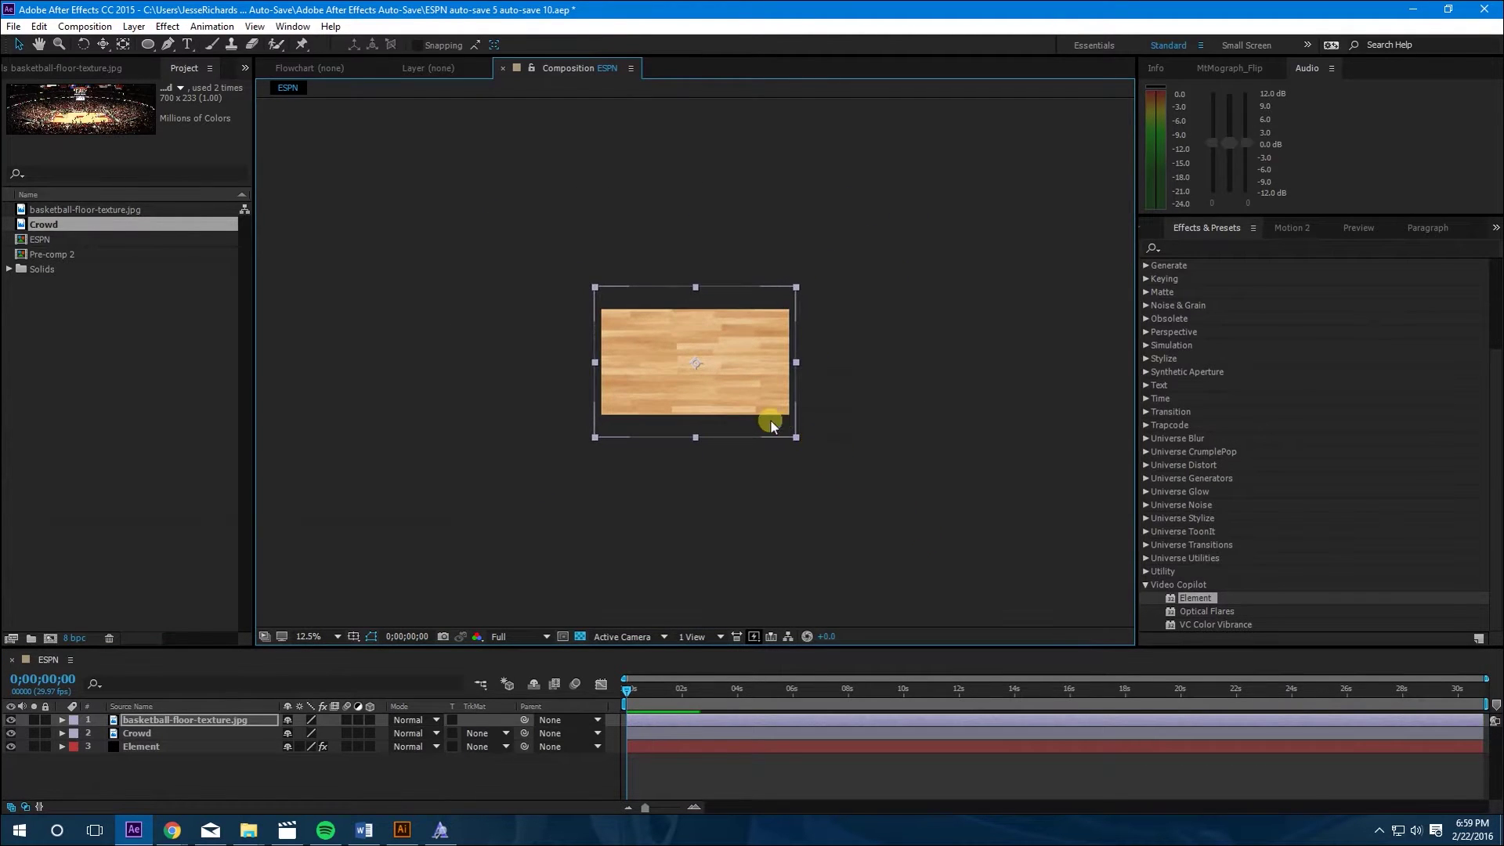
pyautogui.scroll(4, 770, 421)
pyautogui.click(264, 432)
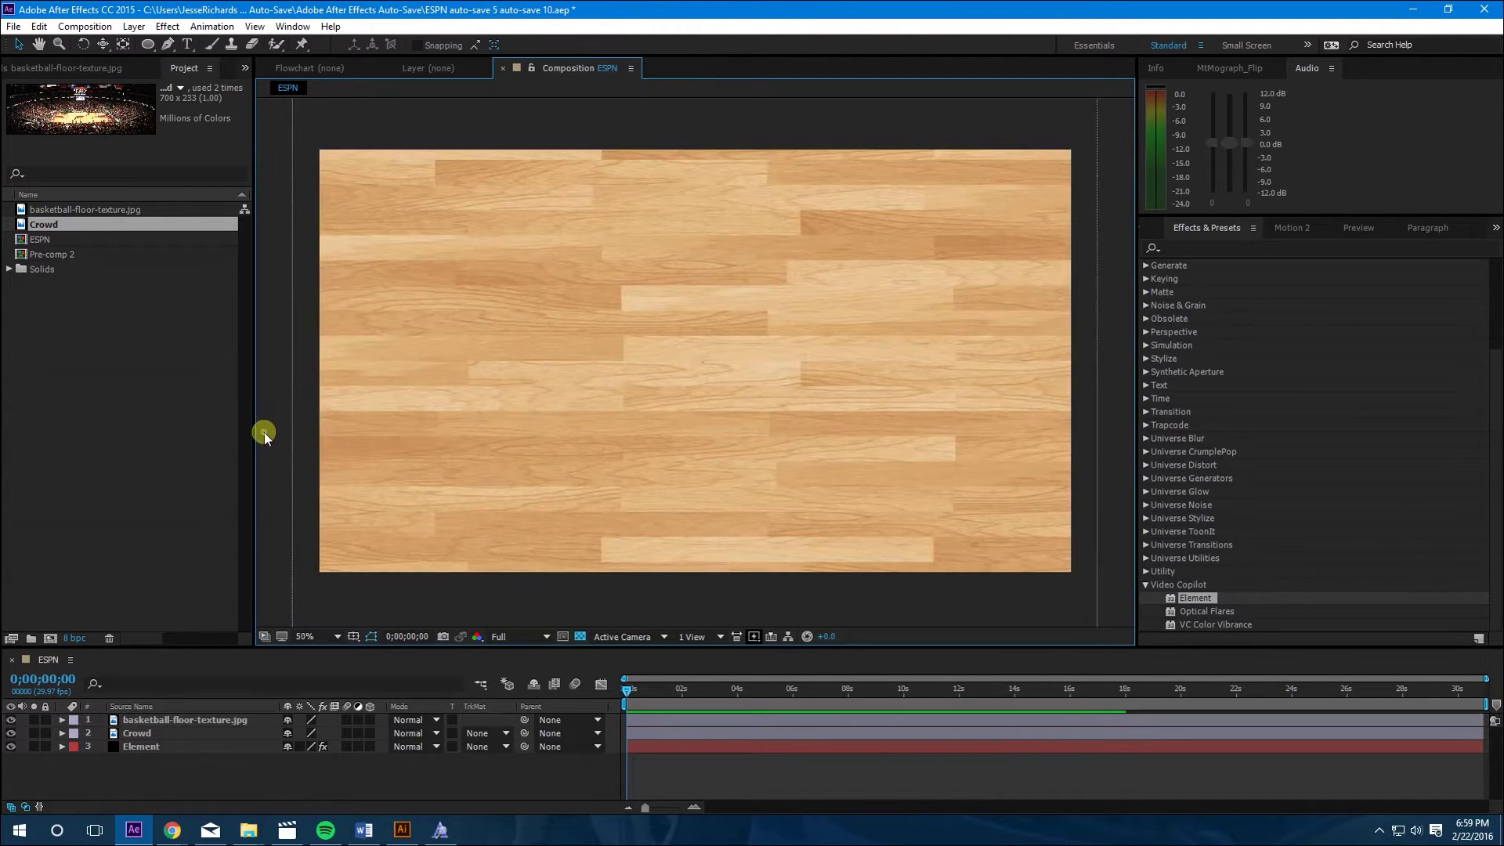
pyautogui.click(274, 480)
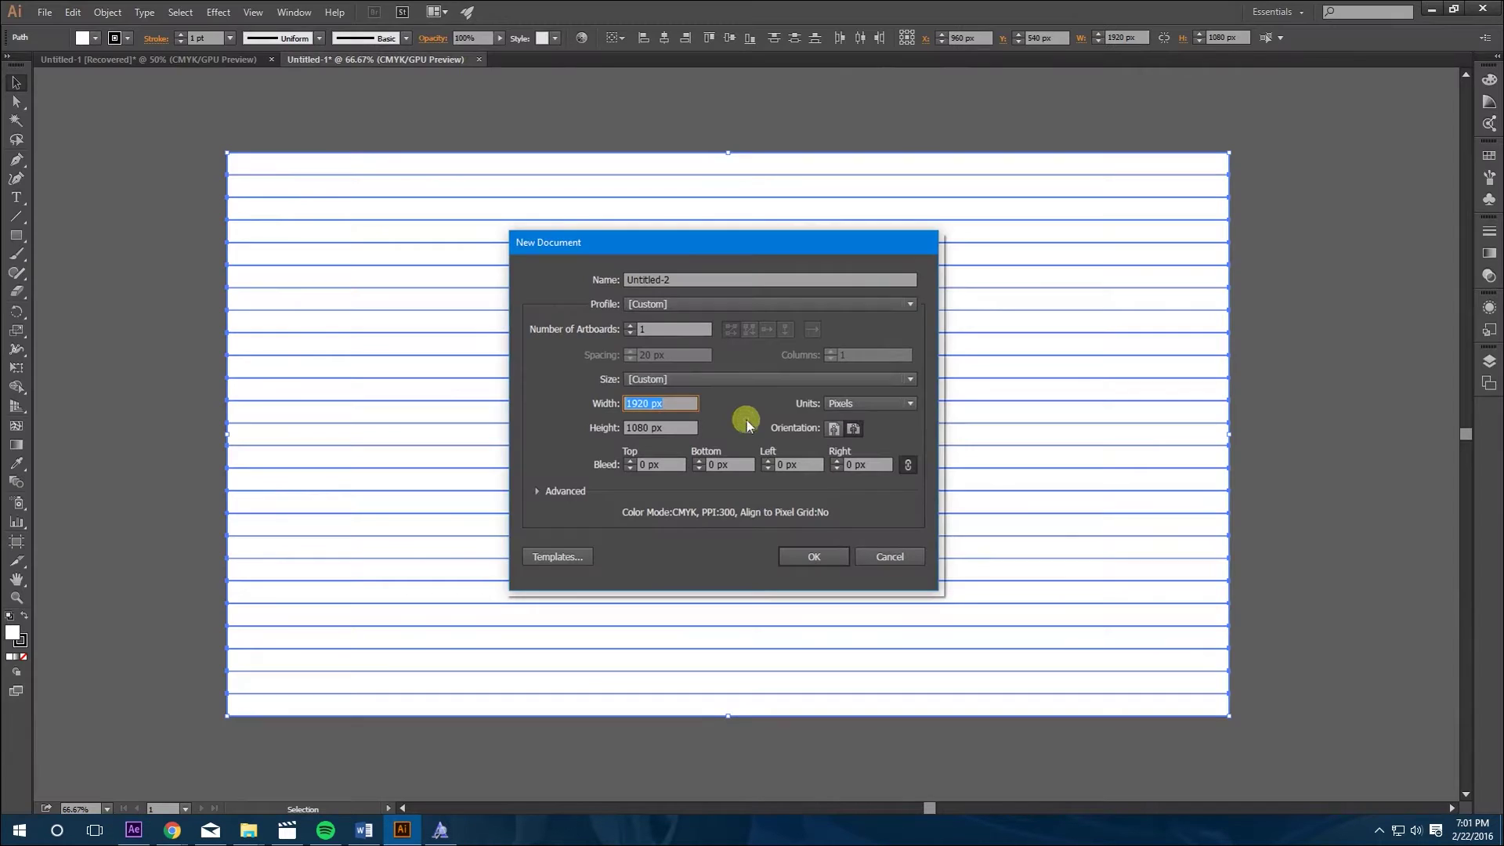
# Create a new blank 1920 x 1080 px Illustrator document
pyautogui.click(684, 408)
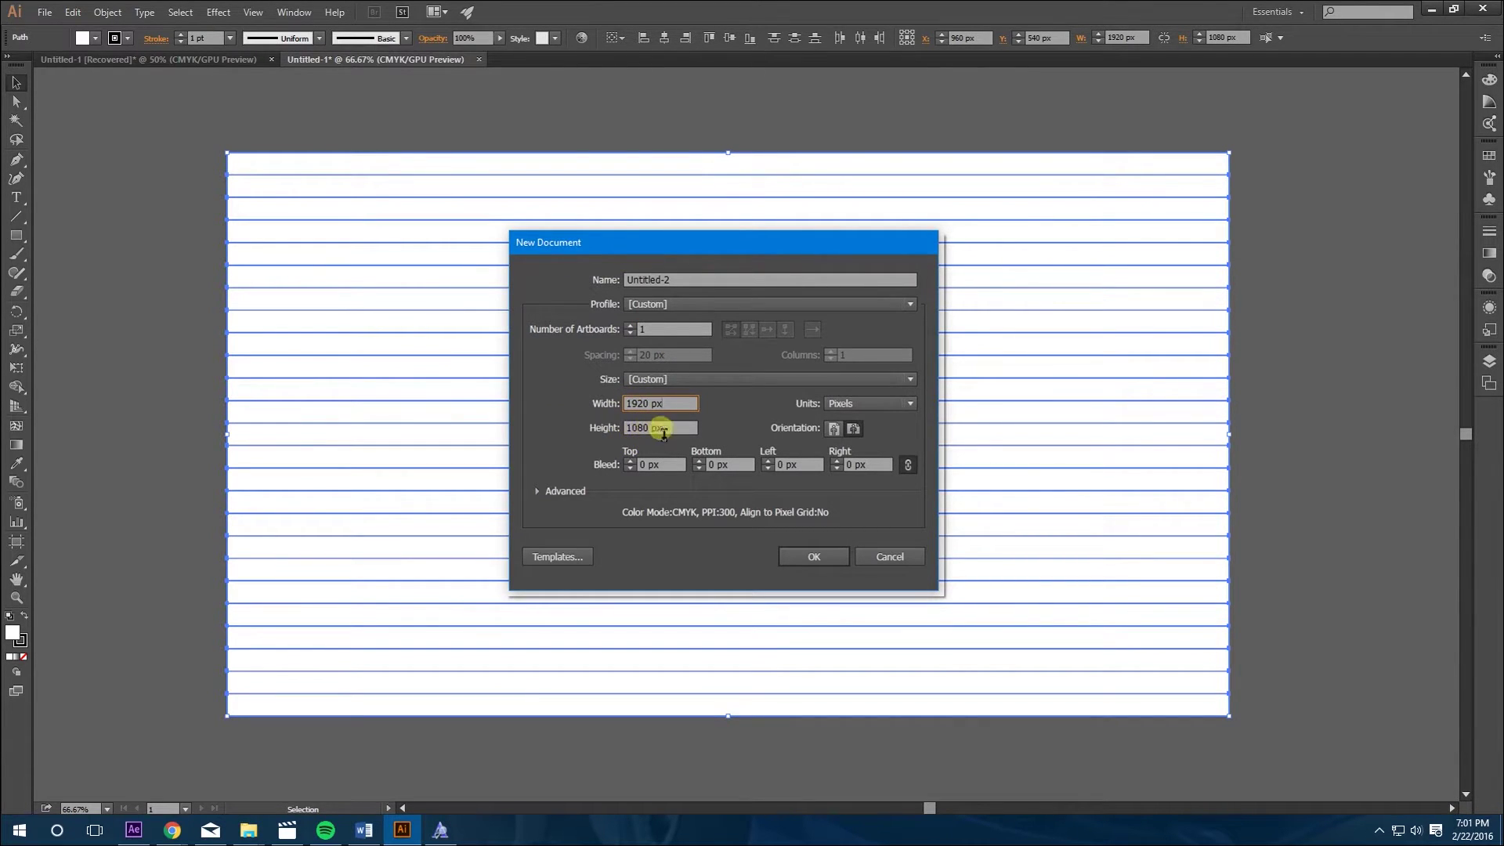
pyautogui.click(799, 557)
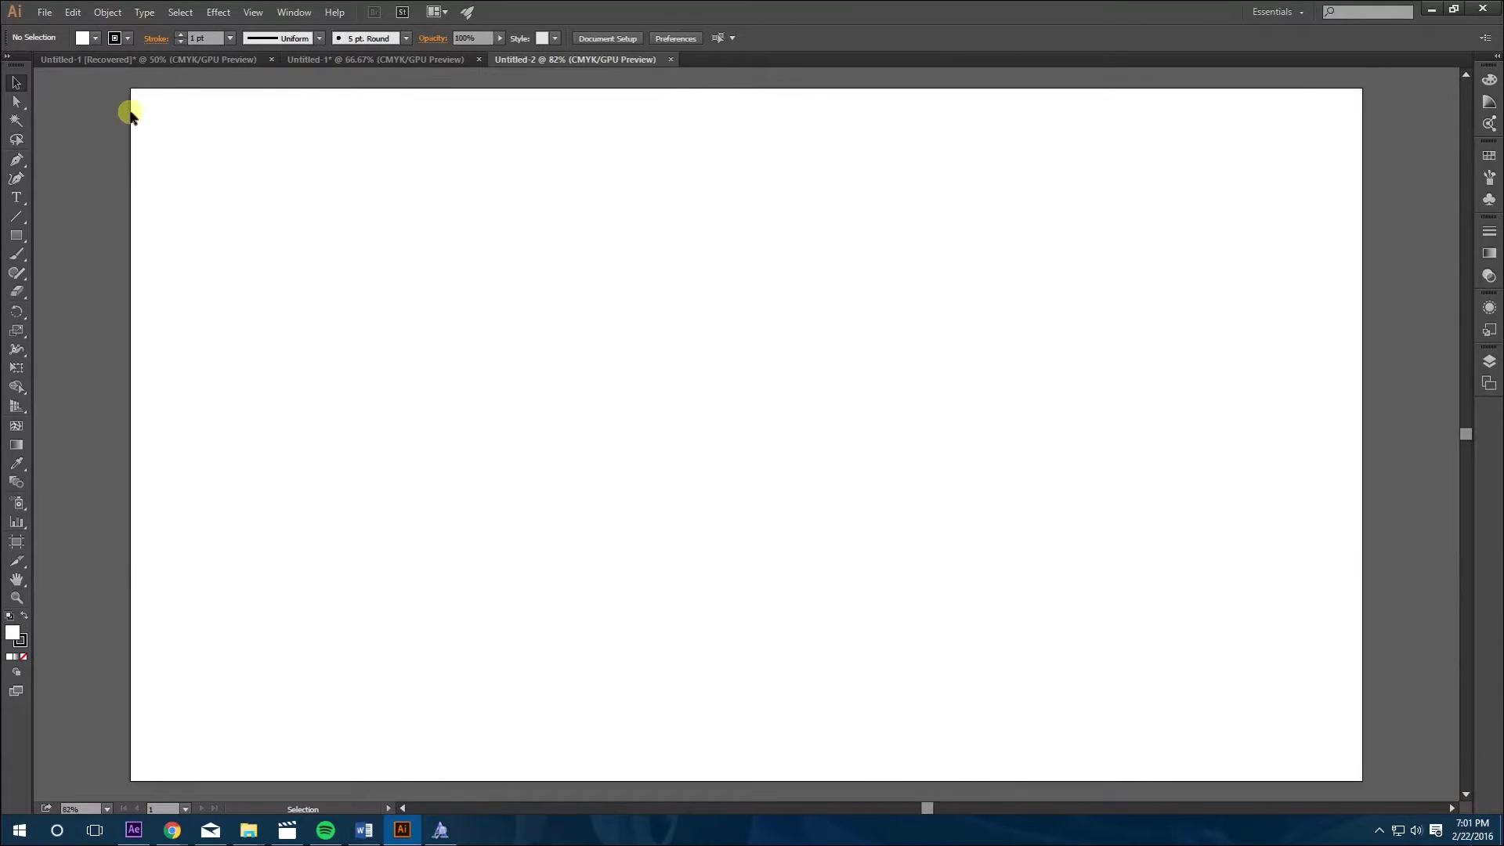
# Draw a rectangle covering the whole artboard
pyautogui.click(19, 239)
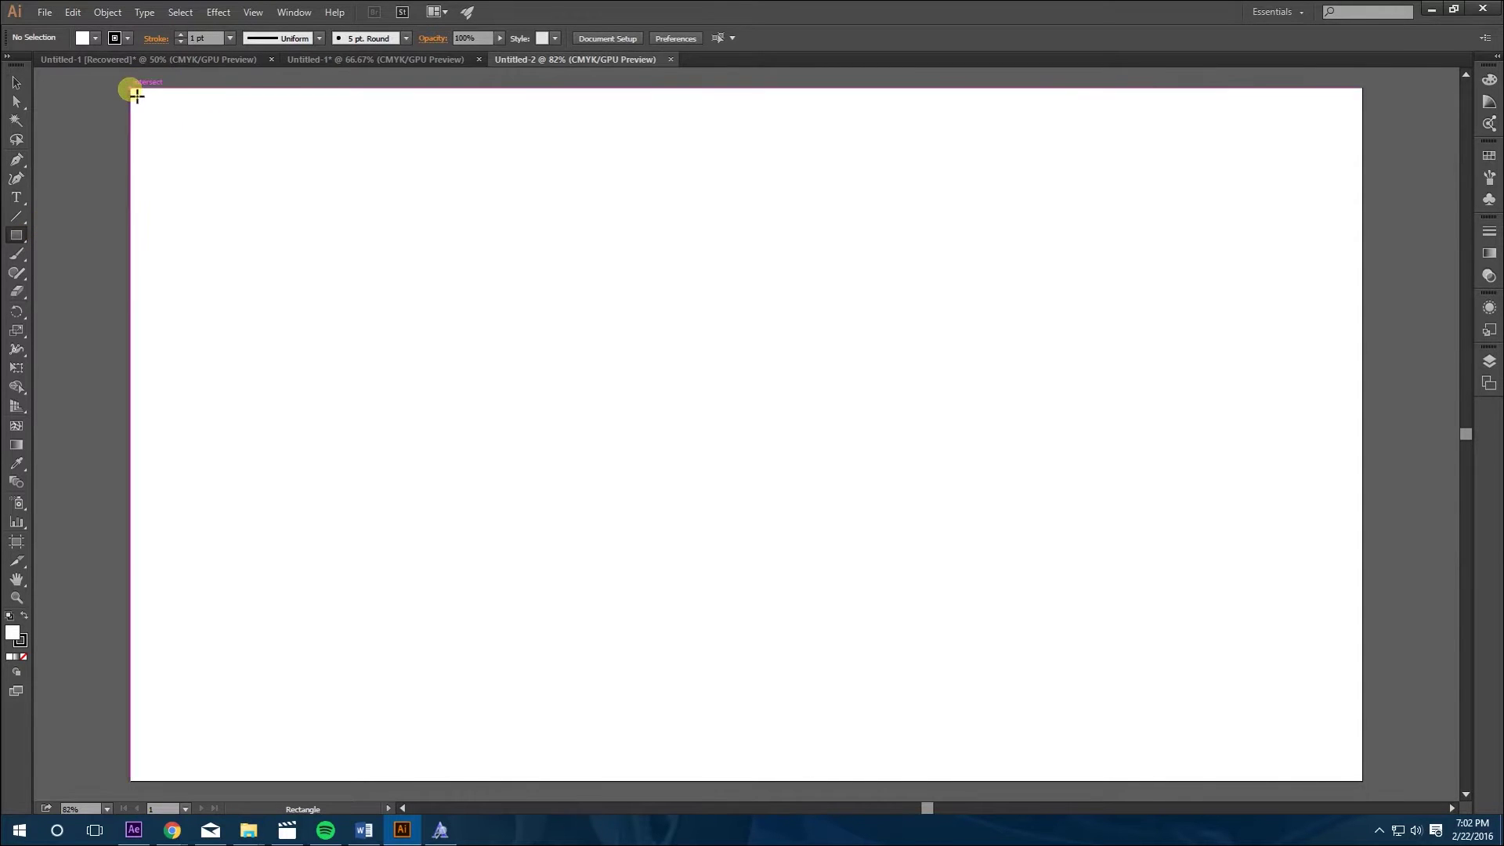
pyautogui.moveTo(132, 89); pyautogui.dragTo(1362, 780)
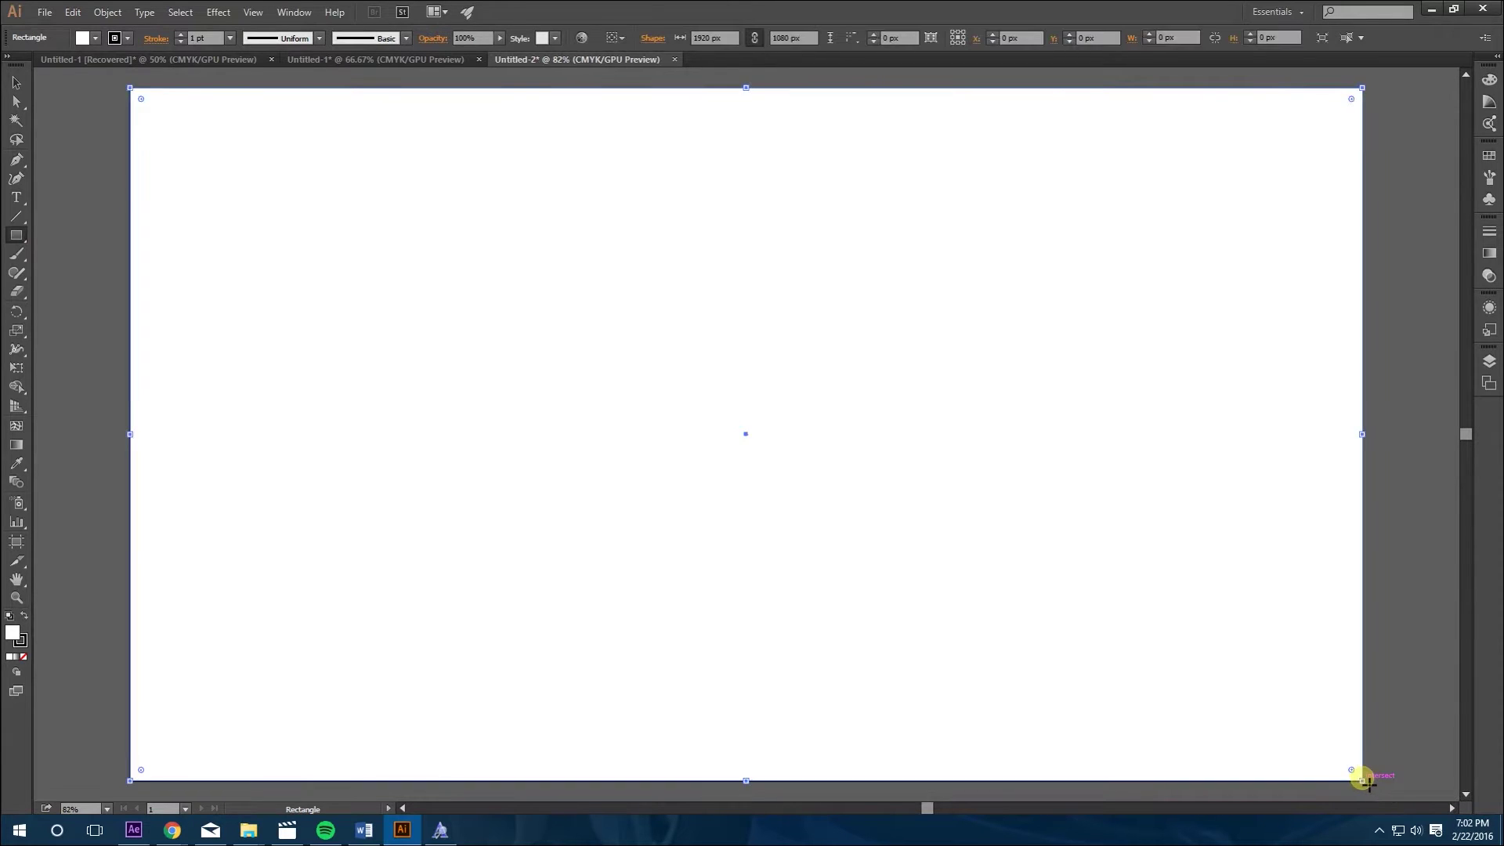
pyautogui.hscroll(3, 1363, 780)
pyautogui.hscroll(-2, 665, 545)
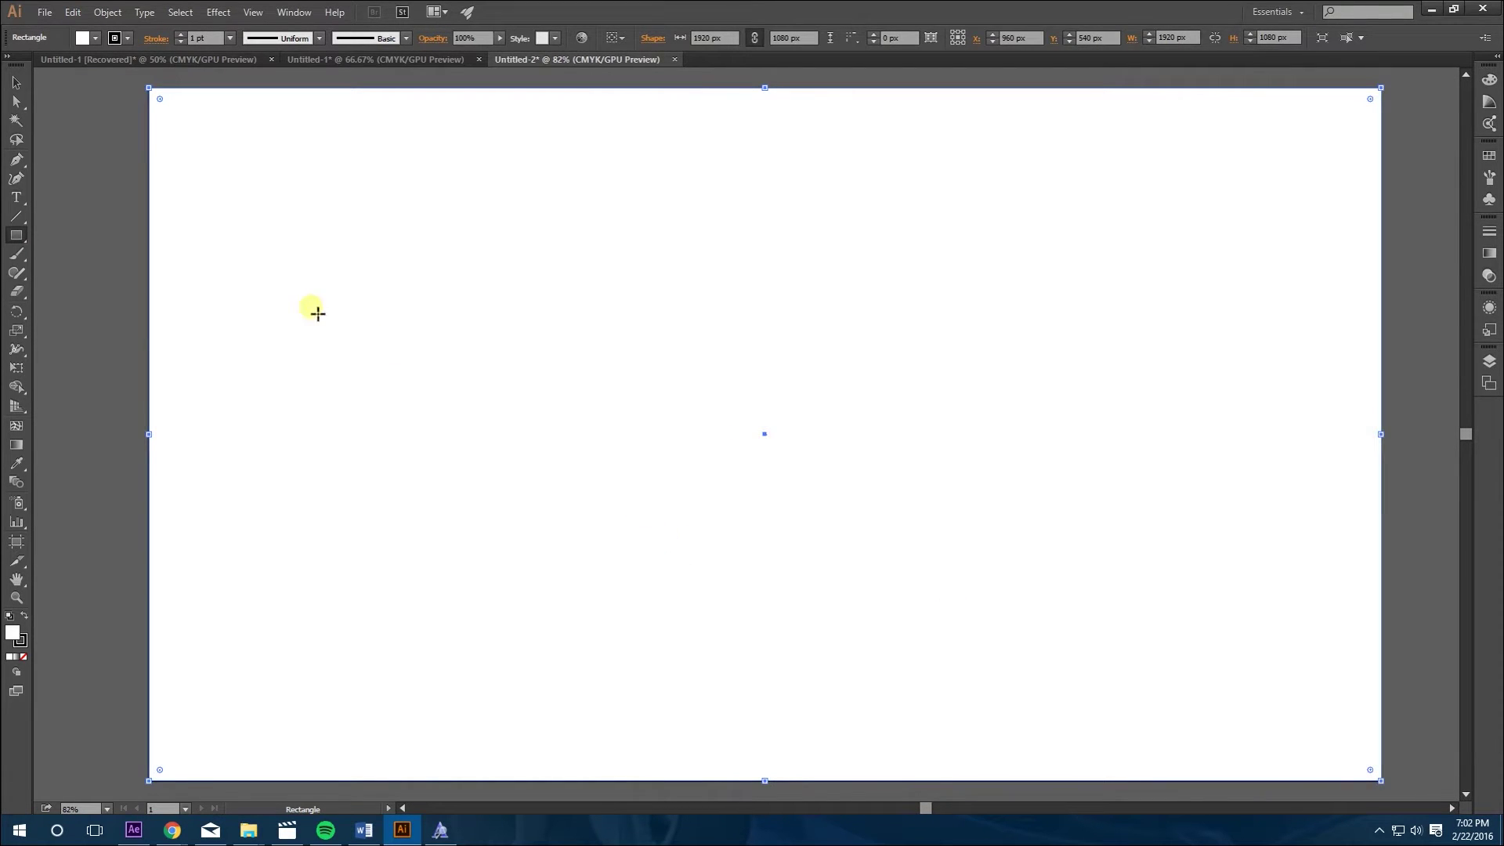
# Split the rectangle into a grid of 25 rows with a 1 px gutter
pyautogui.click(113, 13)
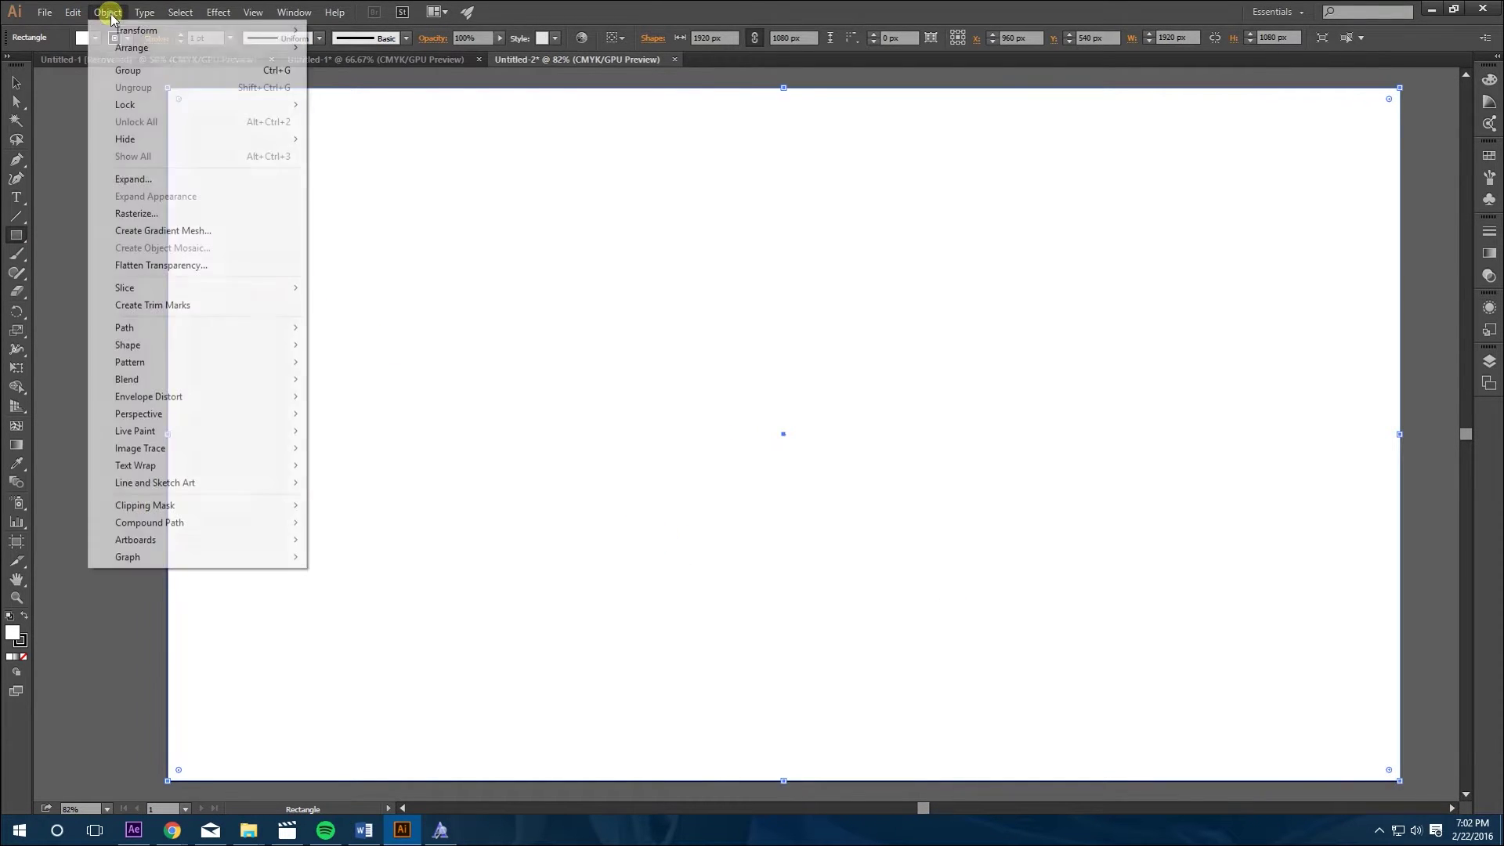
pyautogui.moveTo(150, 335)
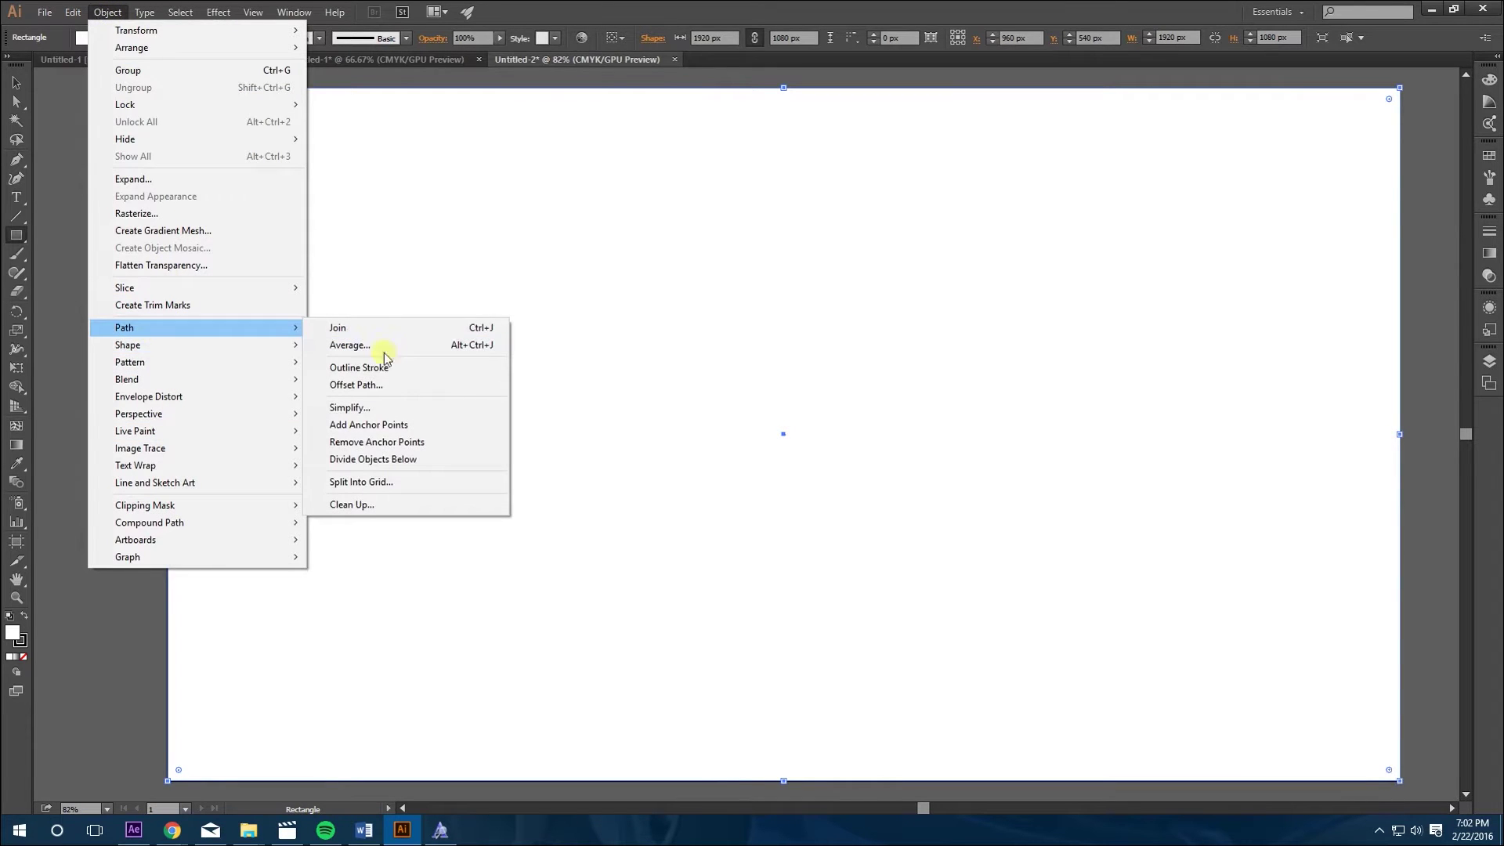
pyautogui.click(372, 483)
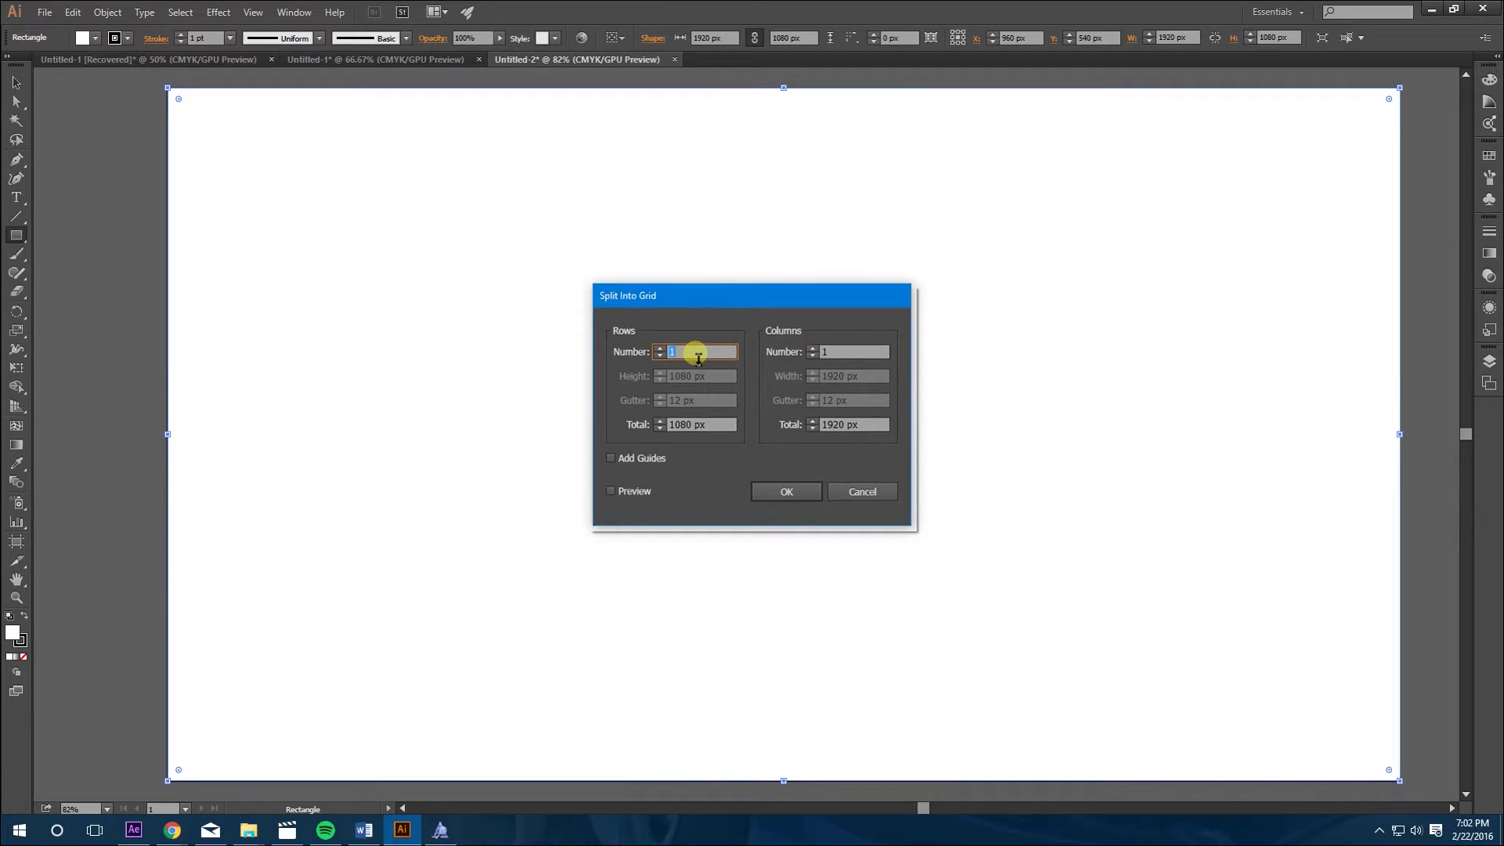
pyautogui.write('25')
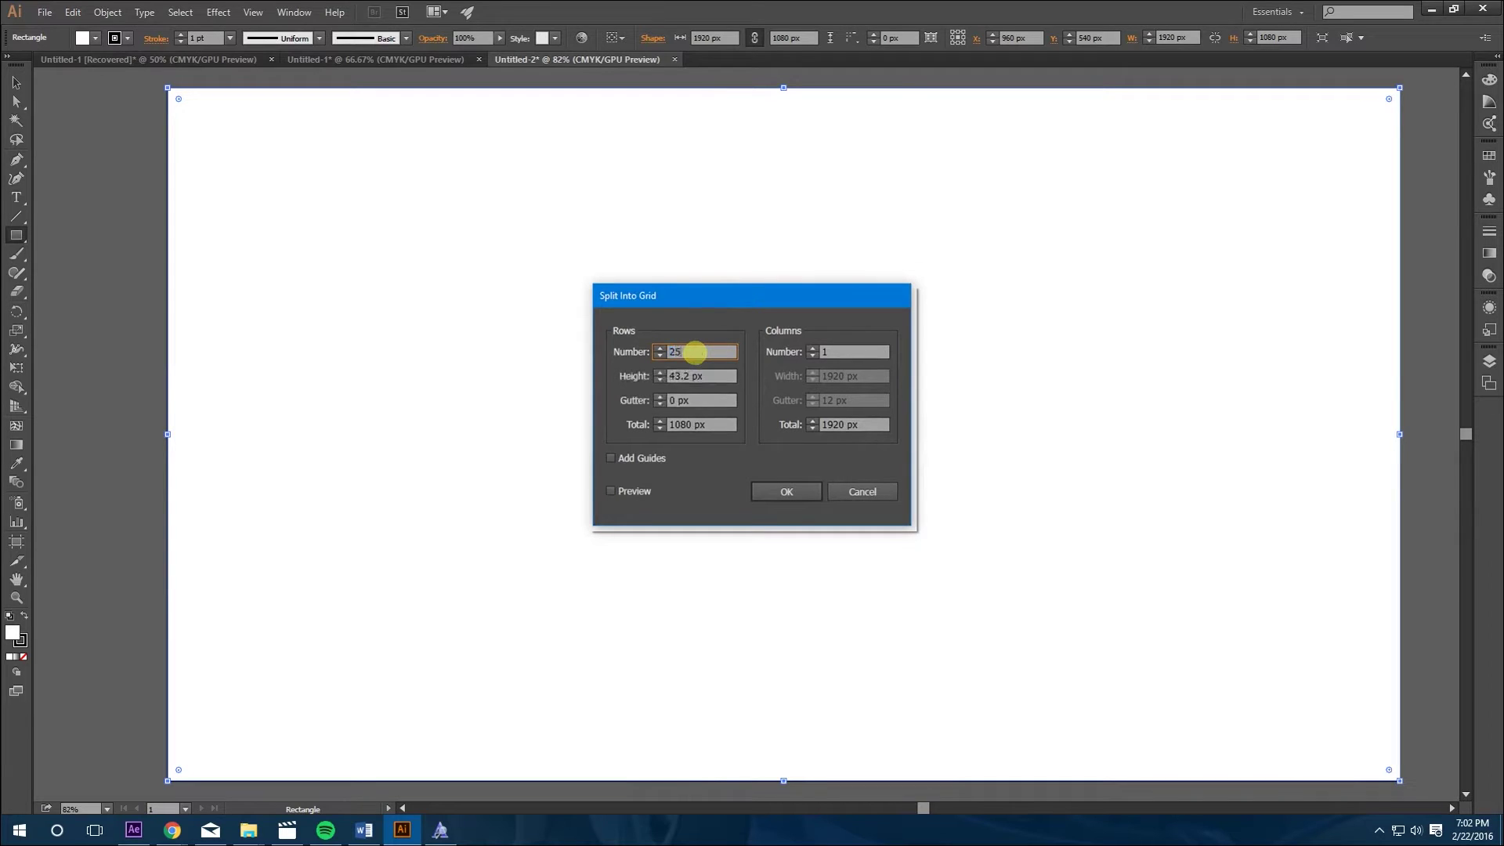
pyautogui.doubleClick(672, 400)
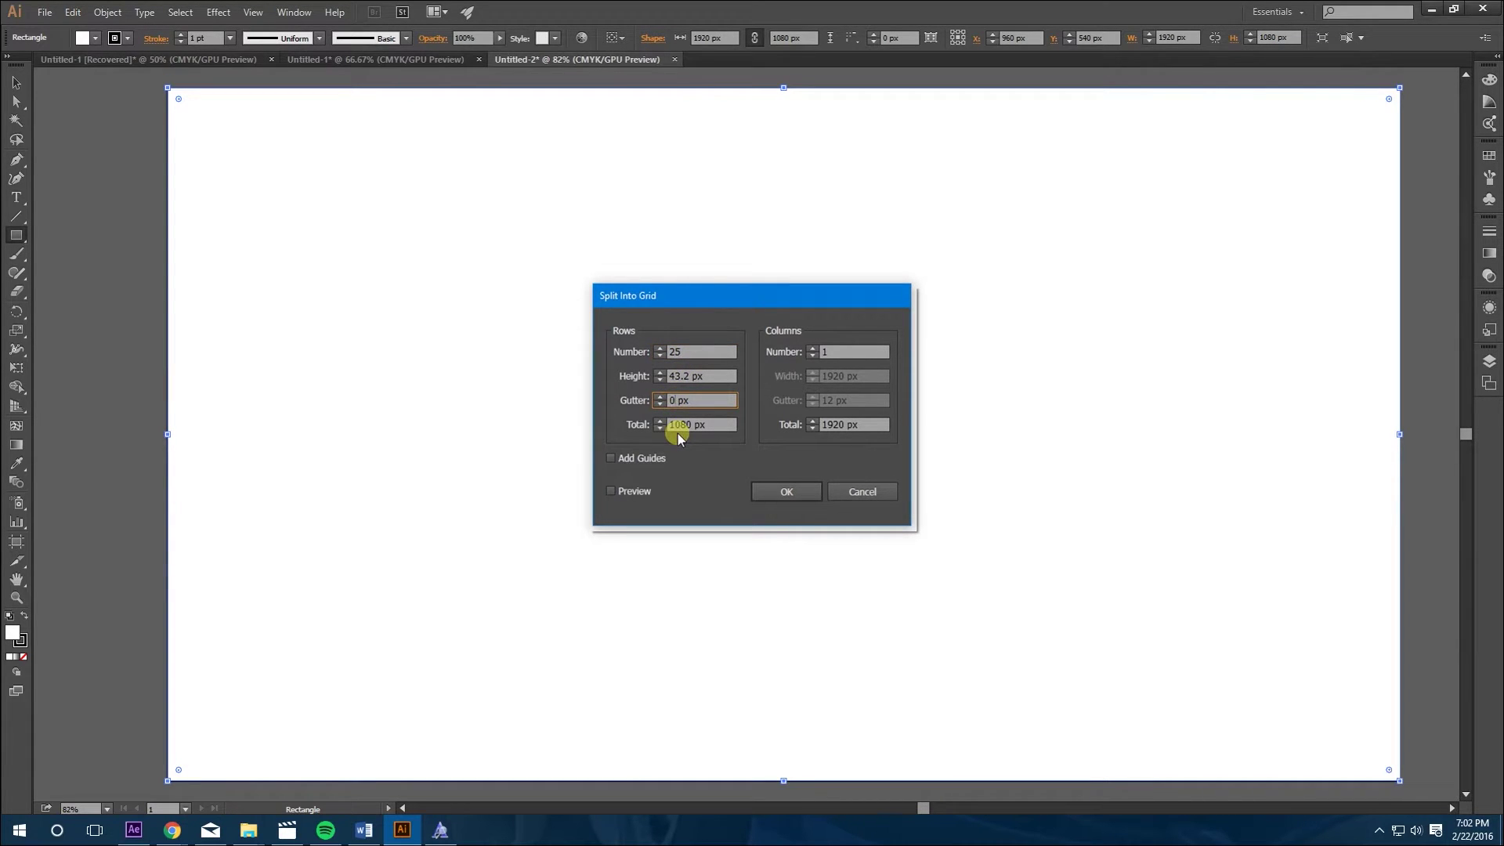
pyautogui.write('1')
pyautogui.click(772, 492)
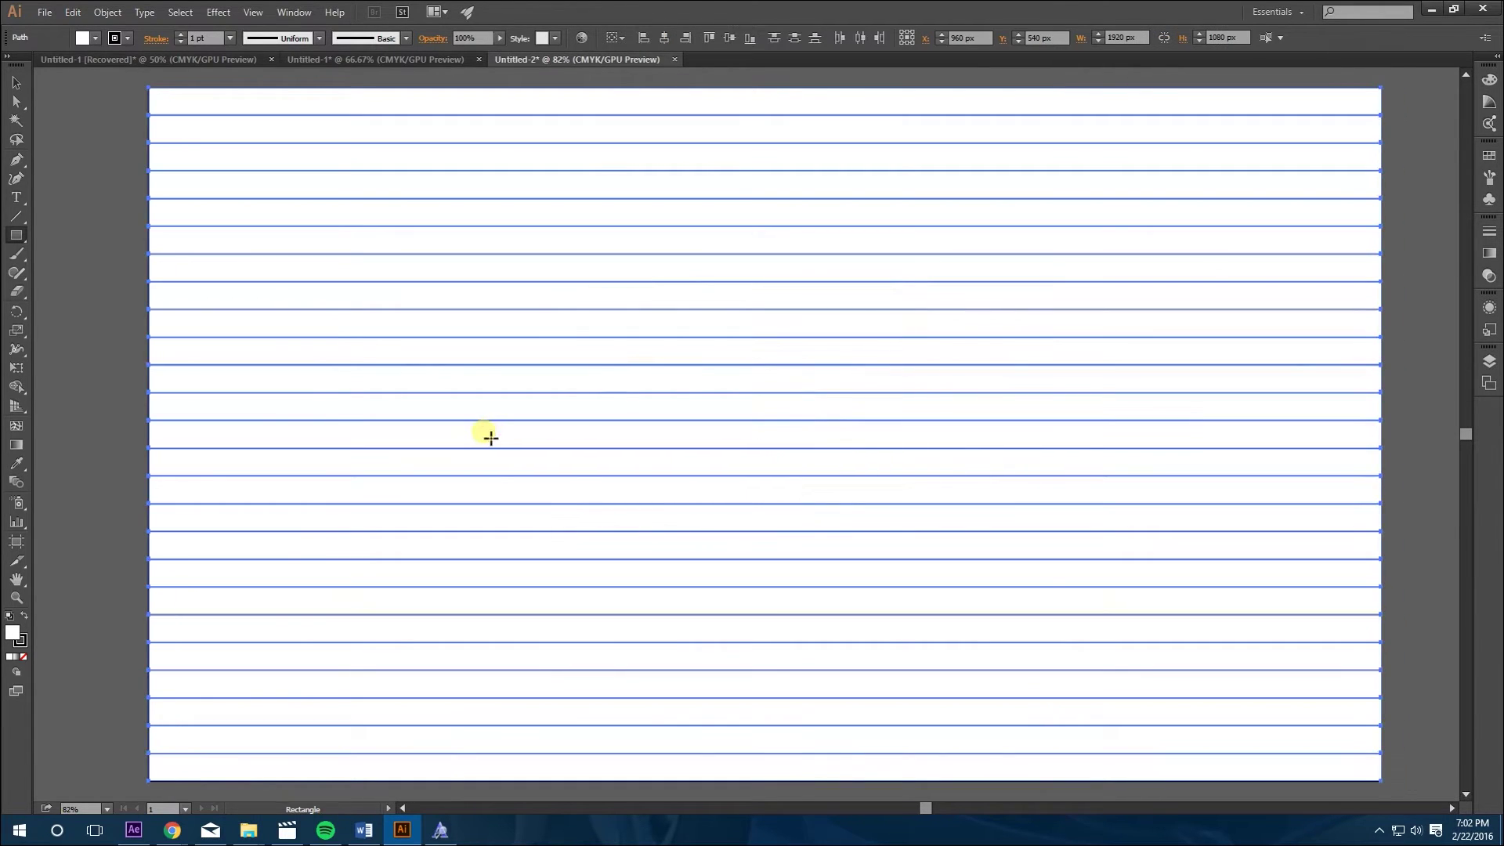
# Shift the row strips left and right to uneven, staggered offsets
pyautogui.hotkey('ctrl', '-')
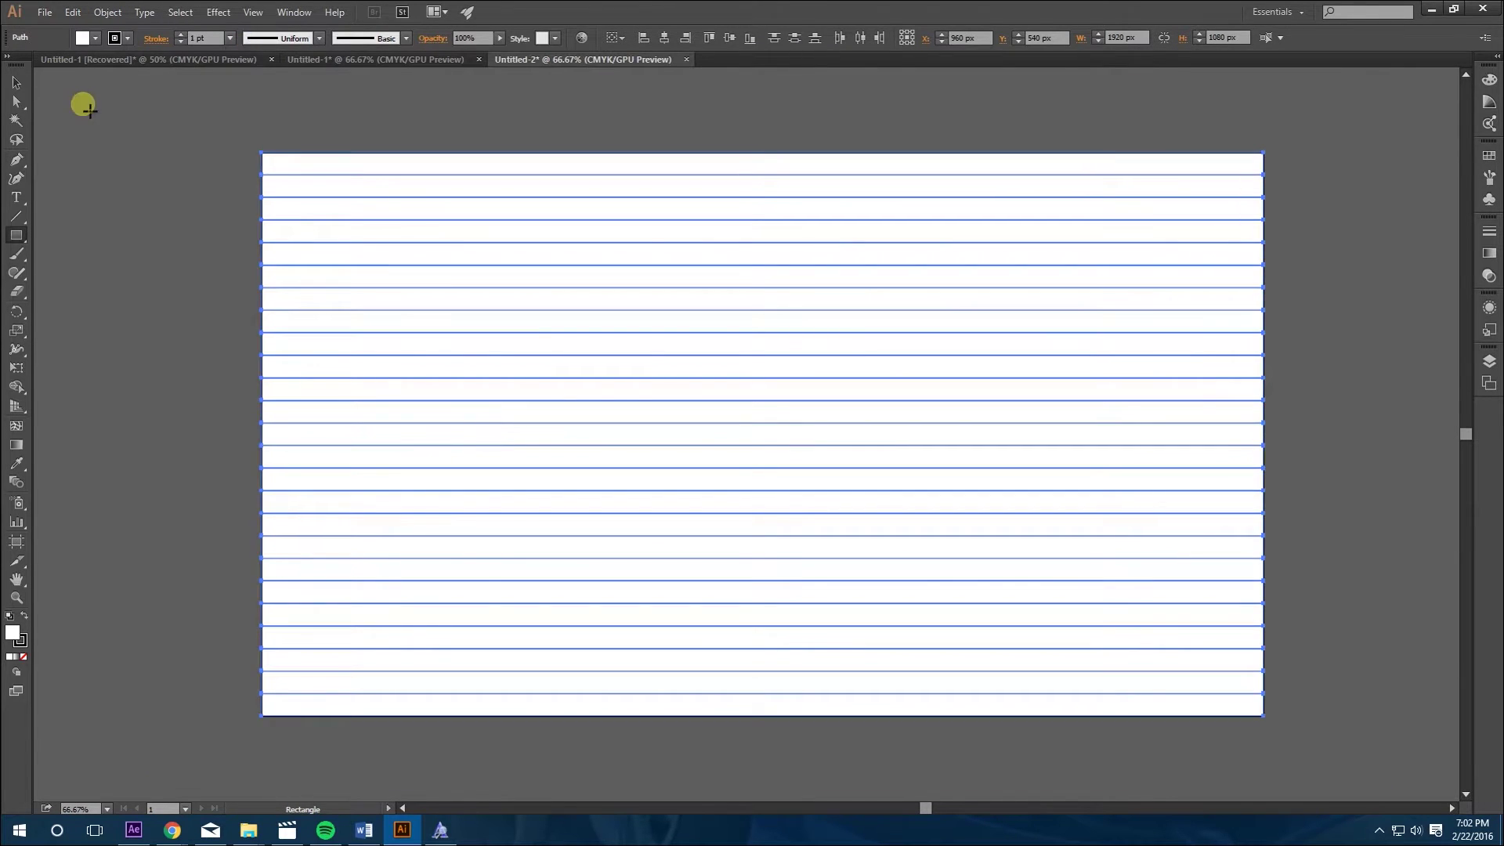
pyautogui.click(128, 148)
pyautogui.hscroll(2, 127, 148)
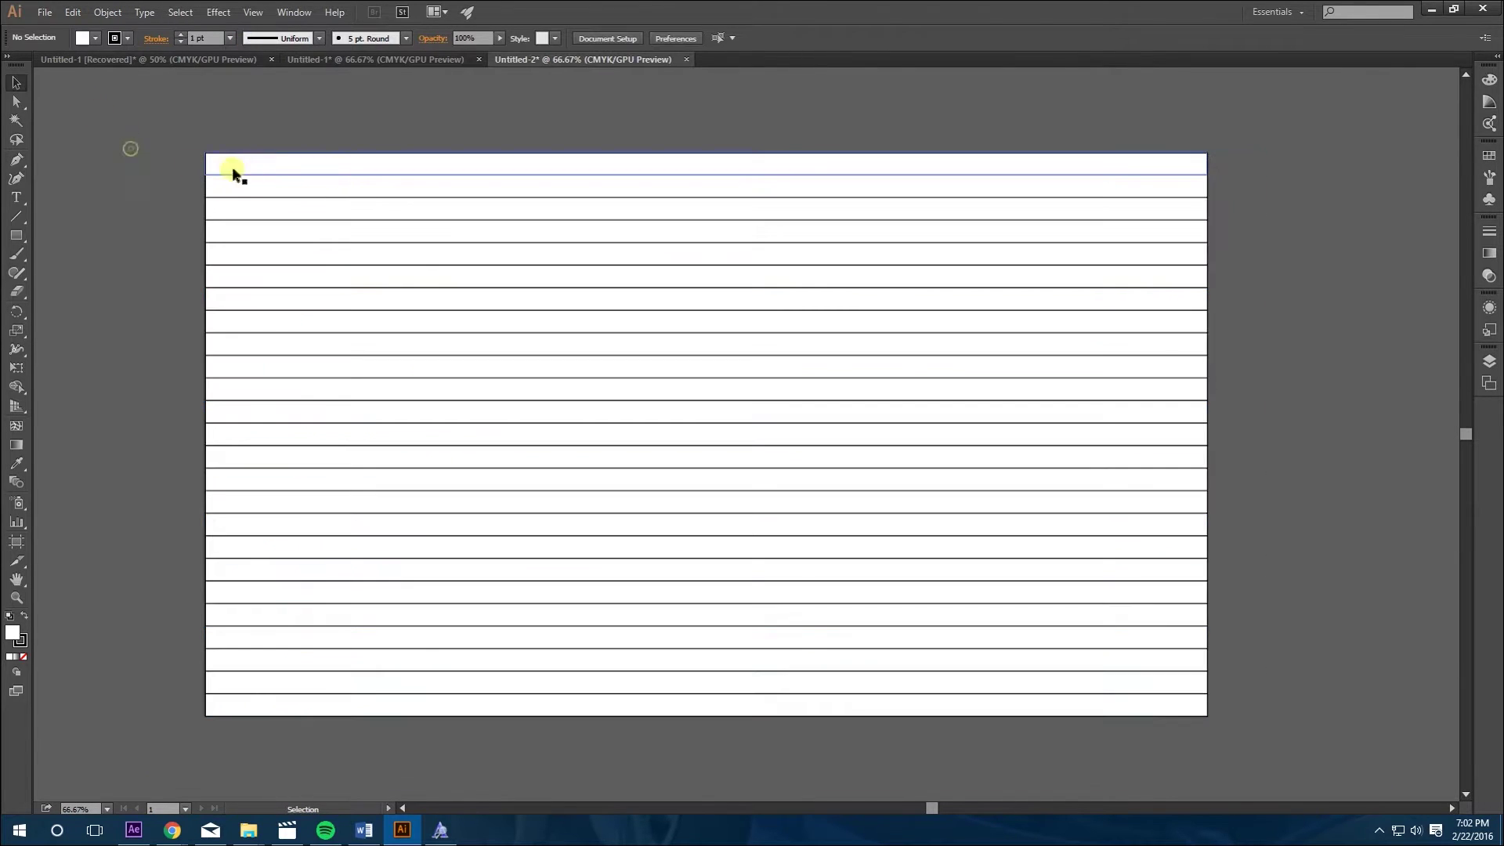
pyautogui.click(479, 163)
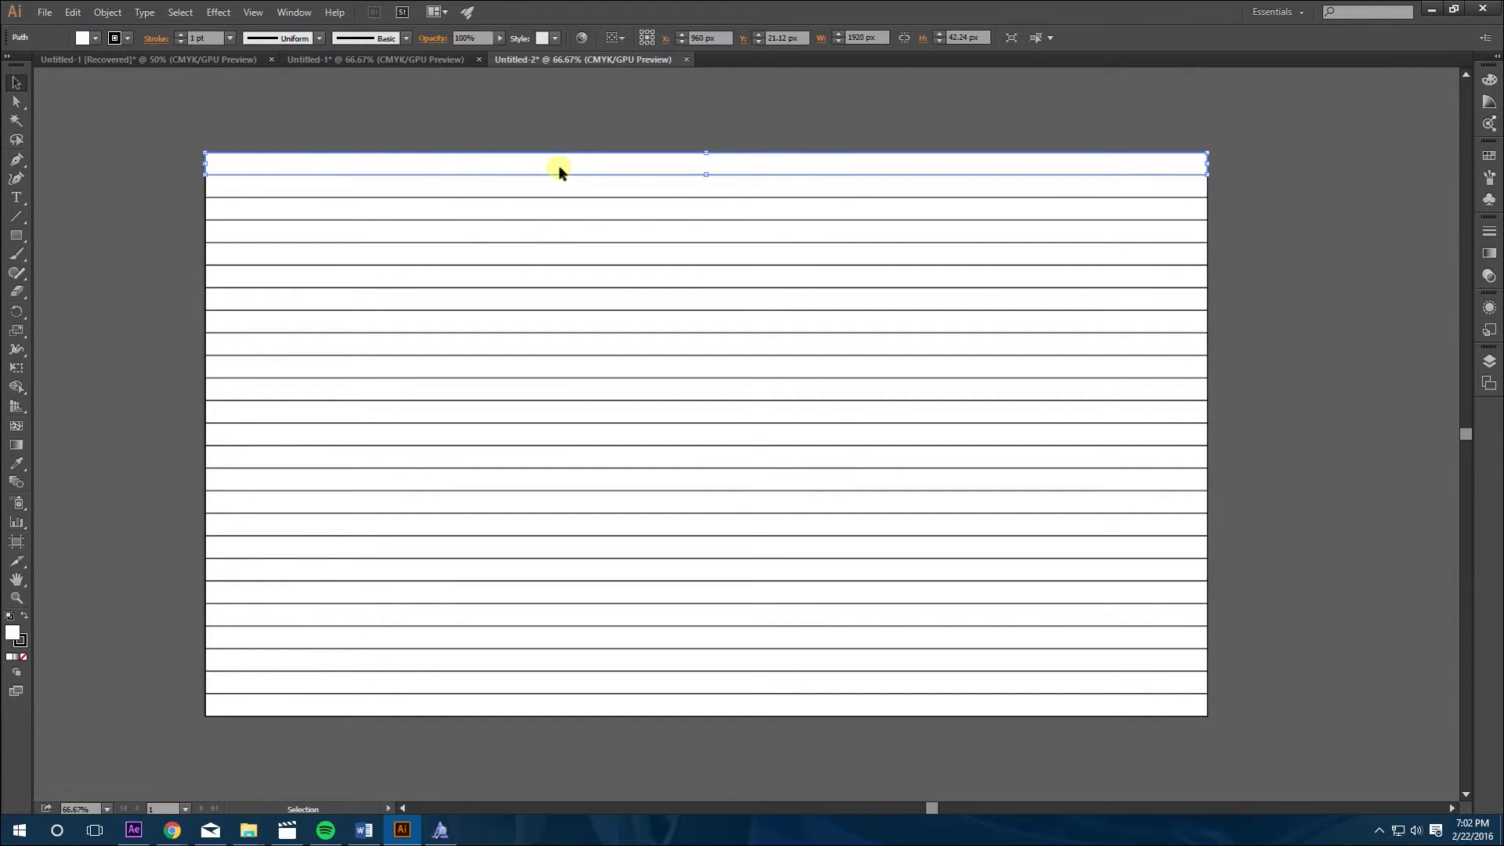
pyautogui.moveTo(558, 166); pyautogui.dragTo(553, 215)
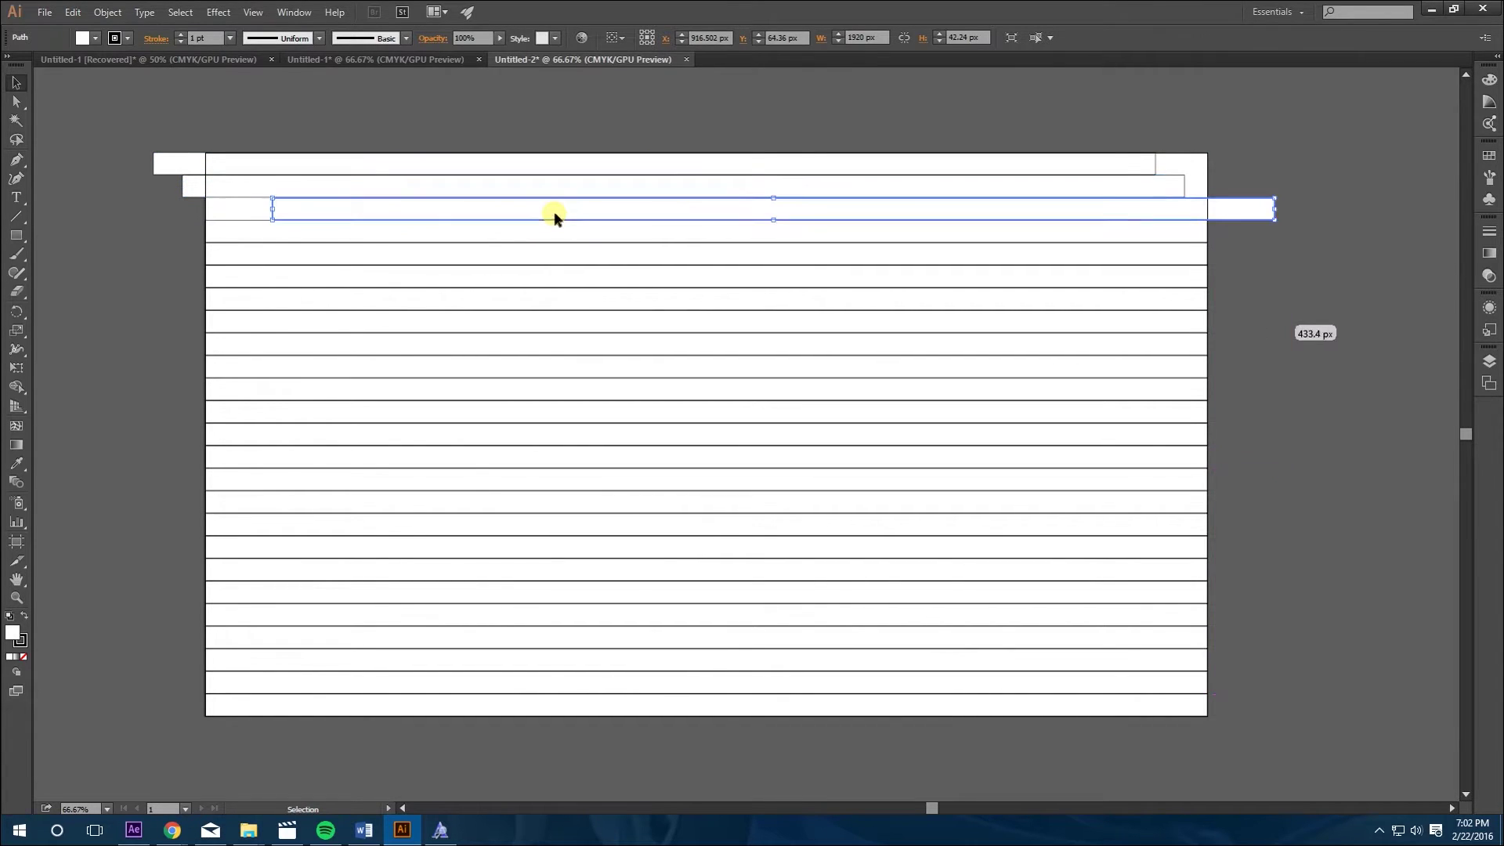
pyautogui.hscroll(1, 509, 232)
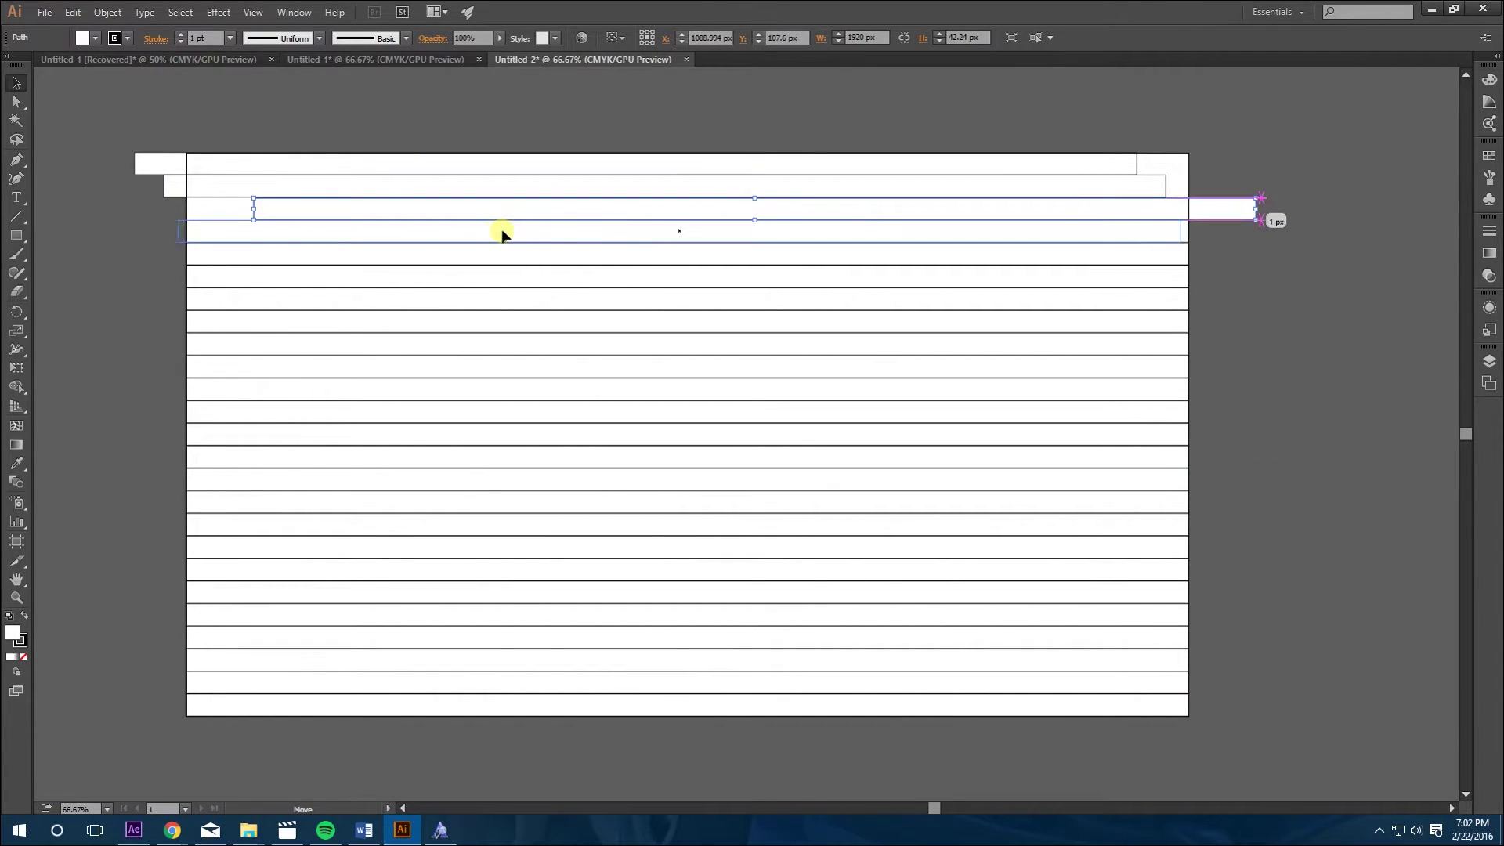
pyautogui.moveTo(501, 228); pyautogui.dragTo(520, 258)
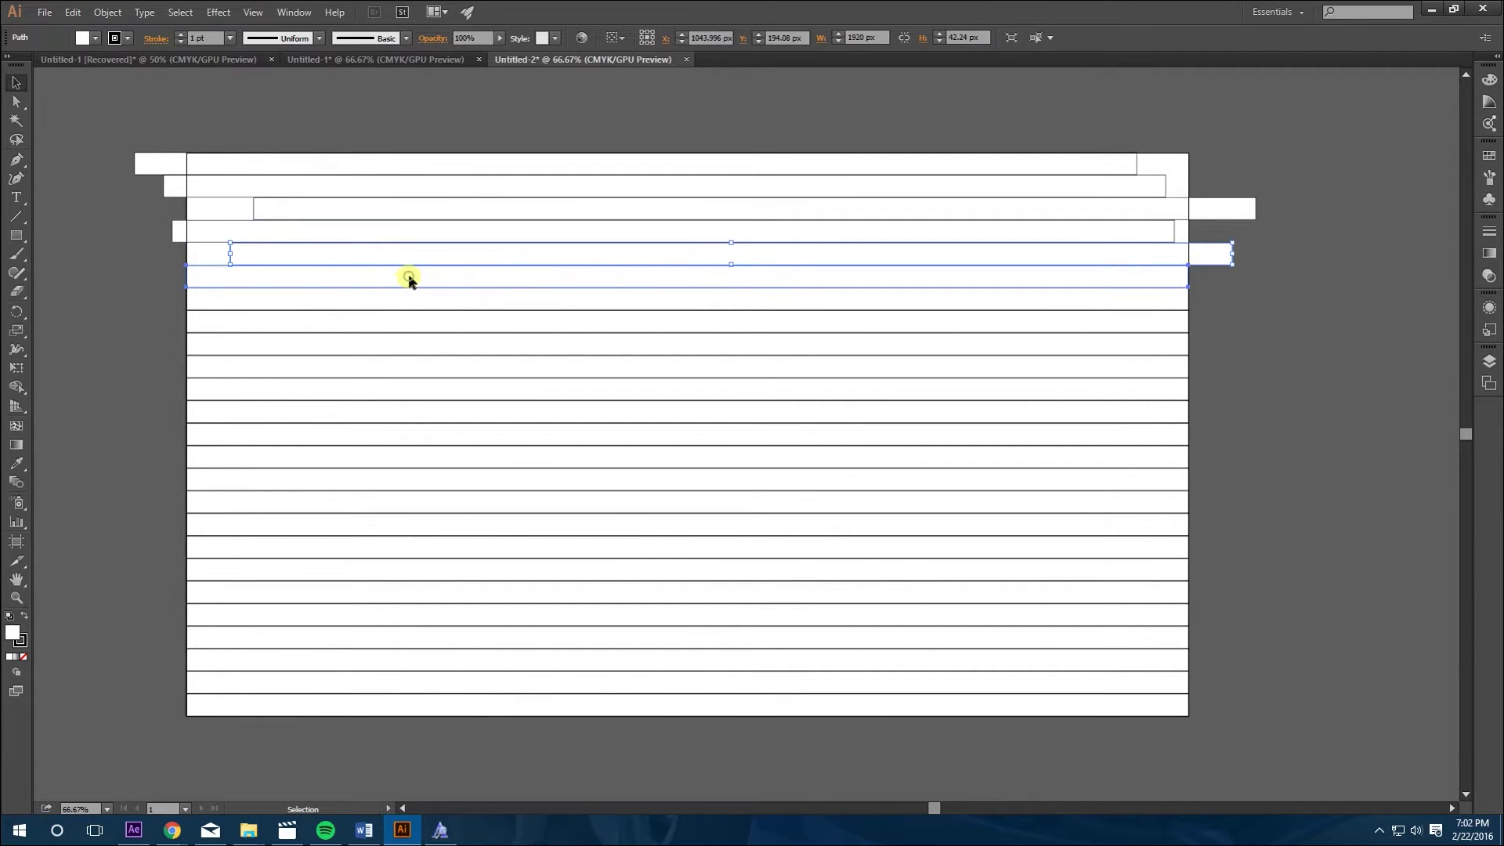
pyautogui.moveTo(408, 277); pyautogui.dragTo(265, 668)
pyautogui.moveTo(271, 687); pyautogui.dragTo(264, 687)
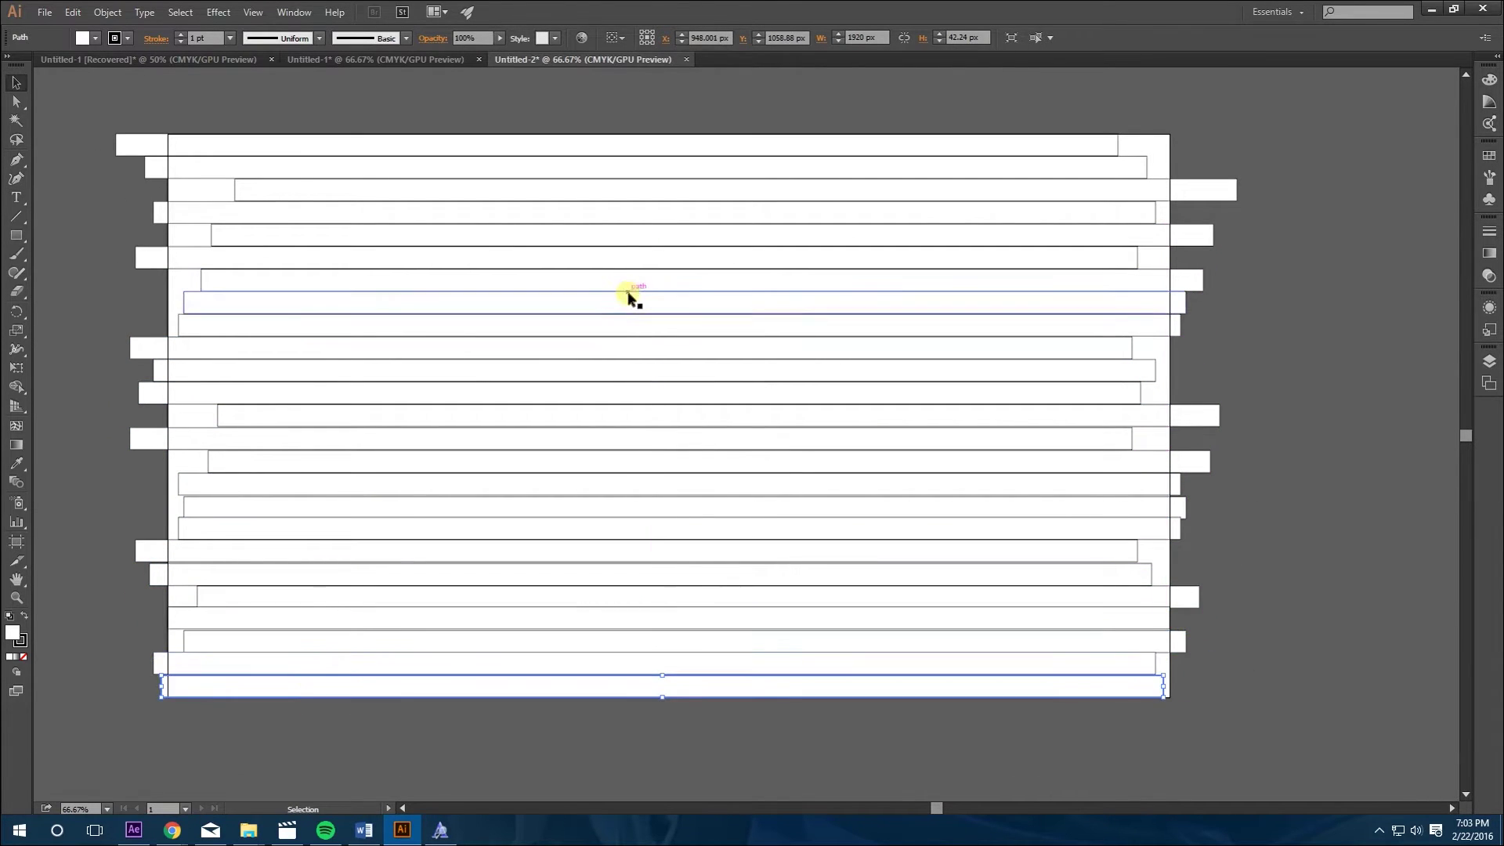
pyautogui.scroll(1, 627, 292)
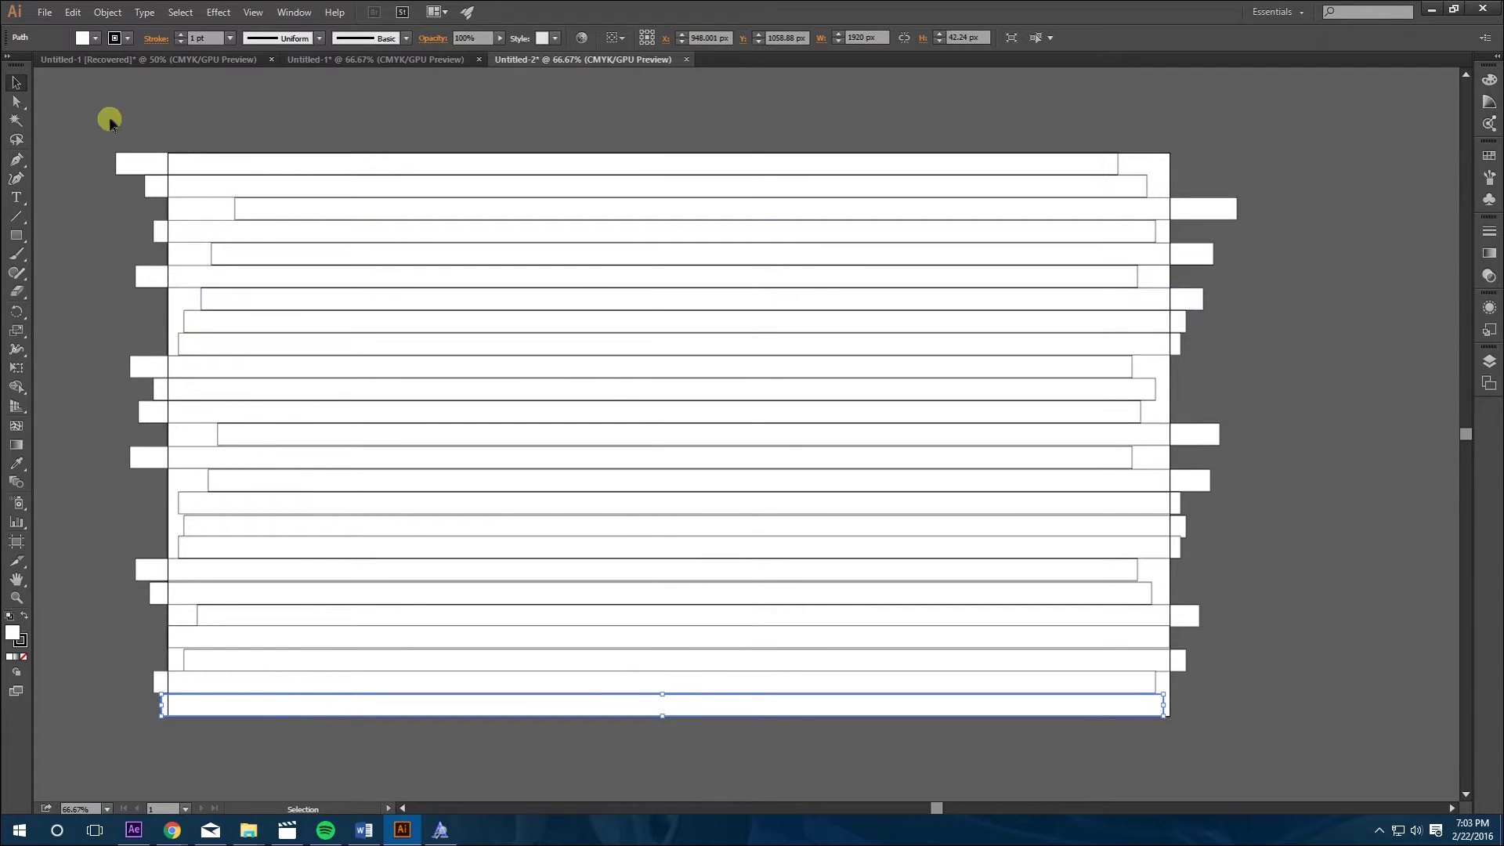
# Select all the staggered strips and copy them
pyautogui.hotkey('ctrl', 'a')
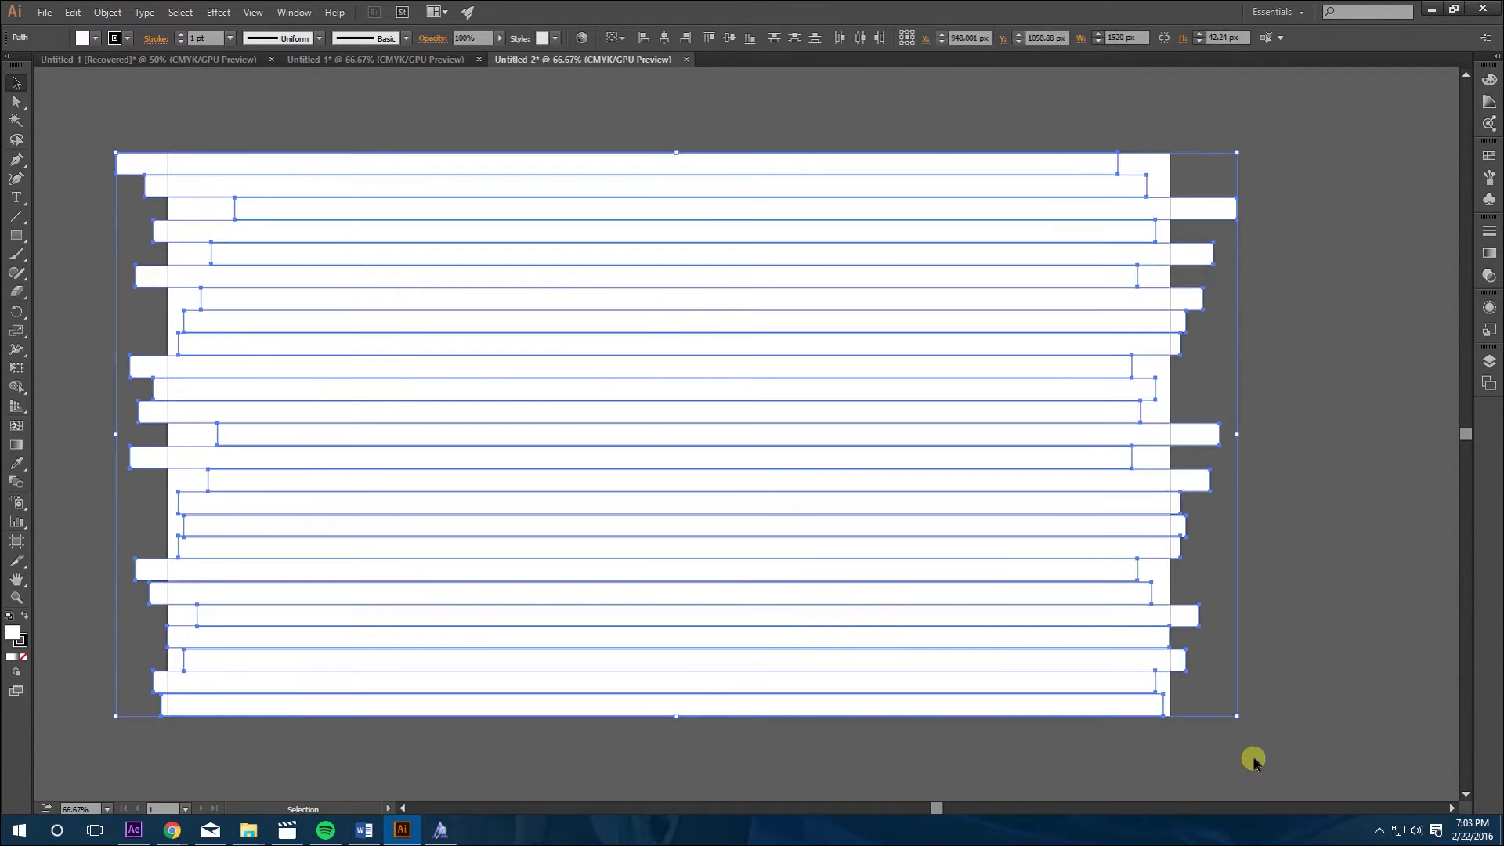
pyautogui.click(73, 12)
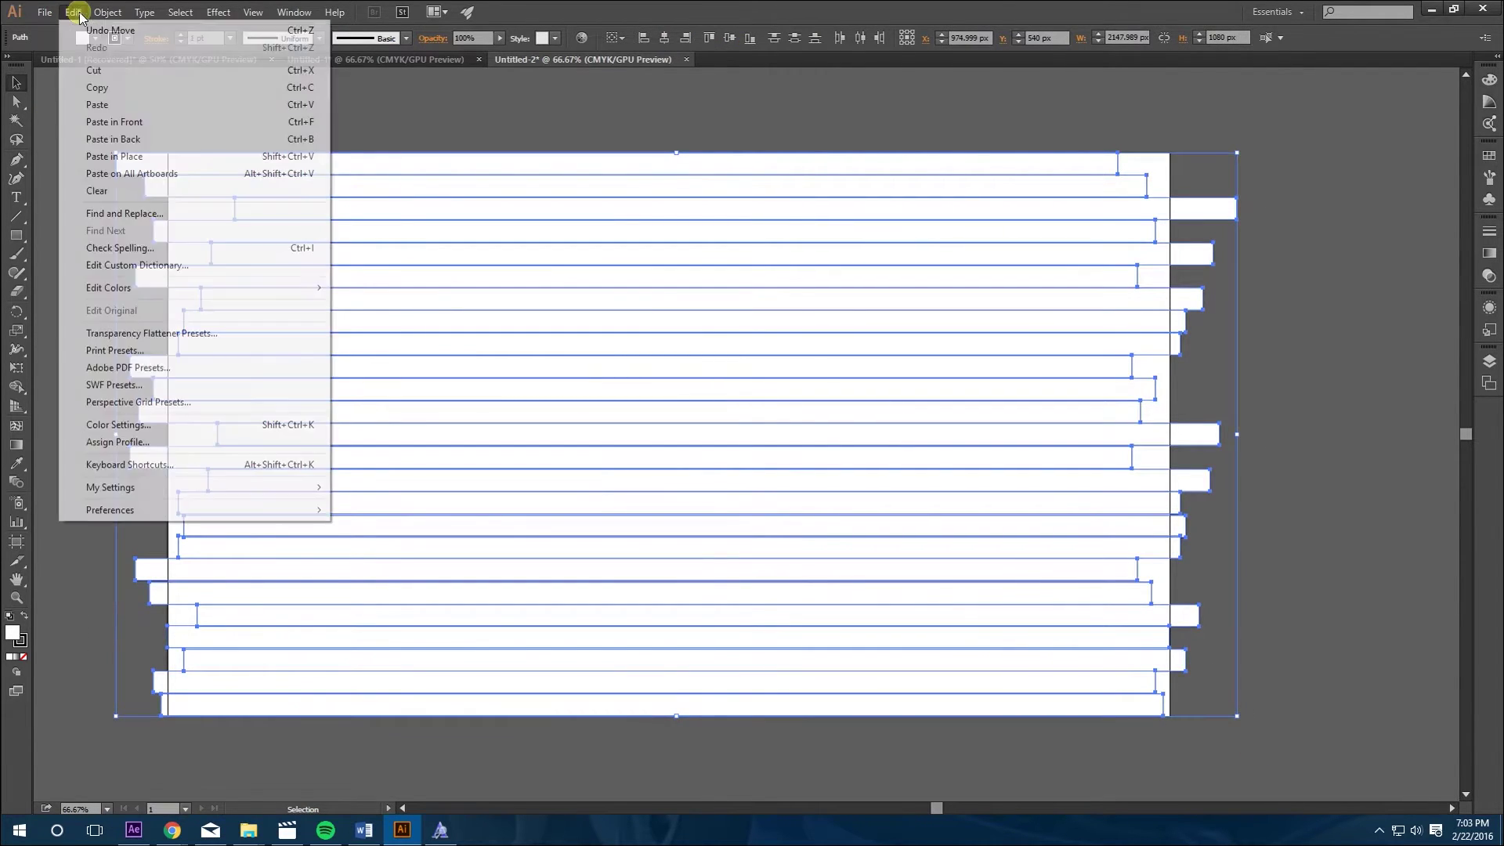
pyautogui.click(108, 92)
# Add a solid named FLOOR holding the strips as masks, and hide it
pyautogui.click(1431, 10)
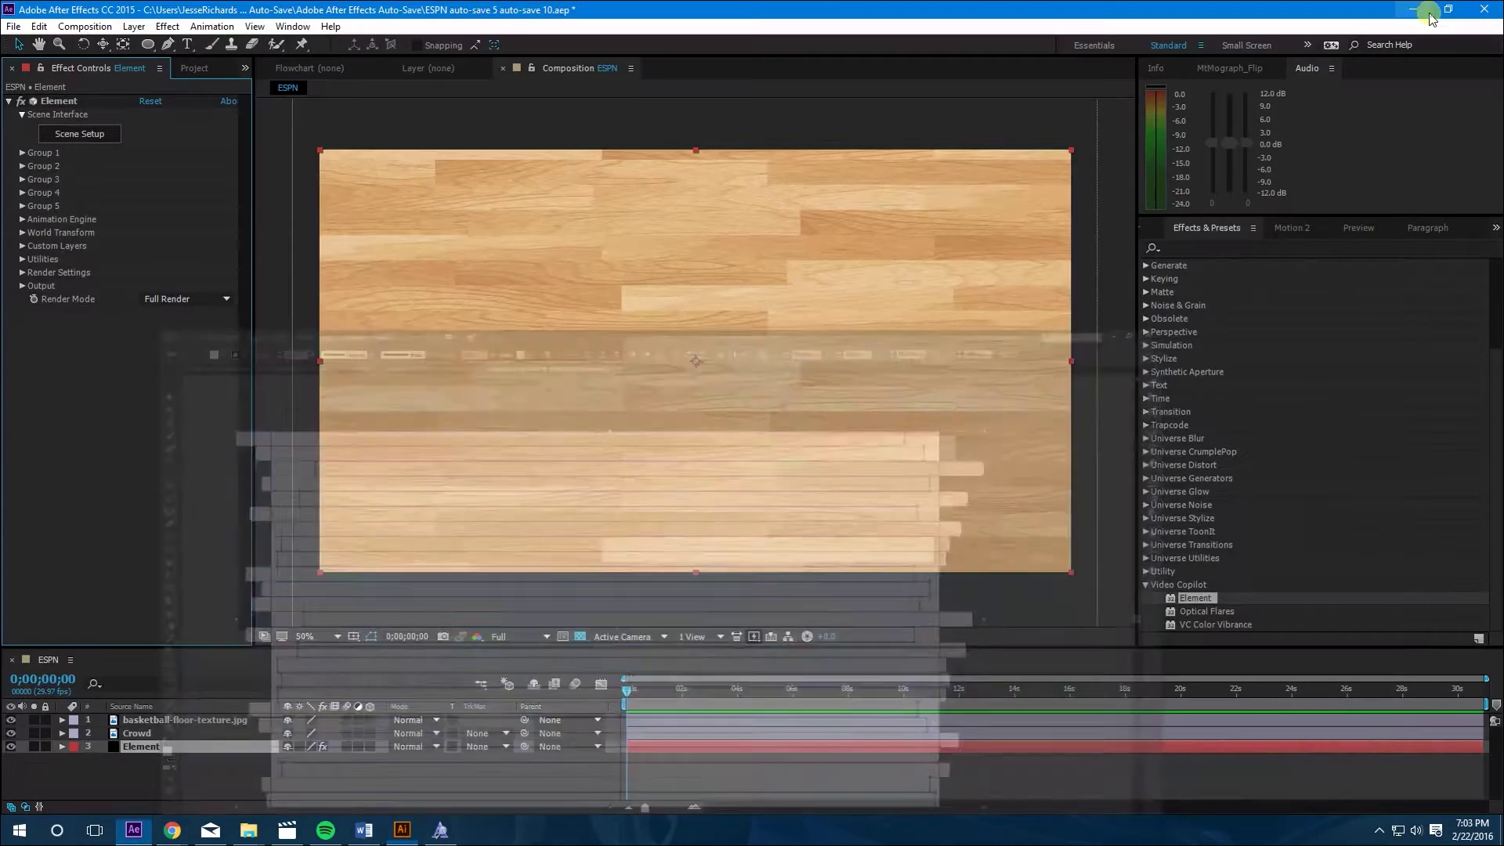
pyautogui.click(124, 771)
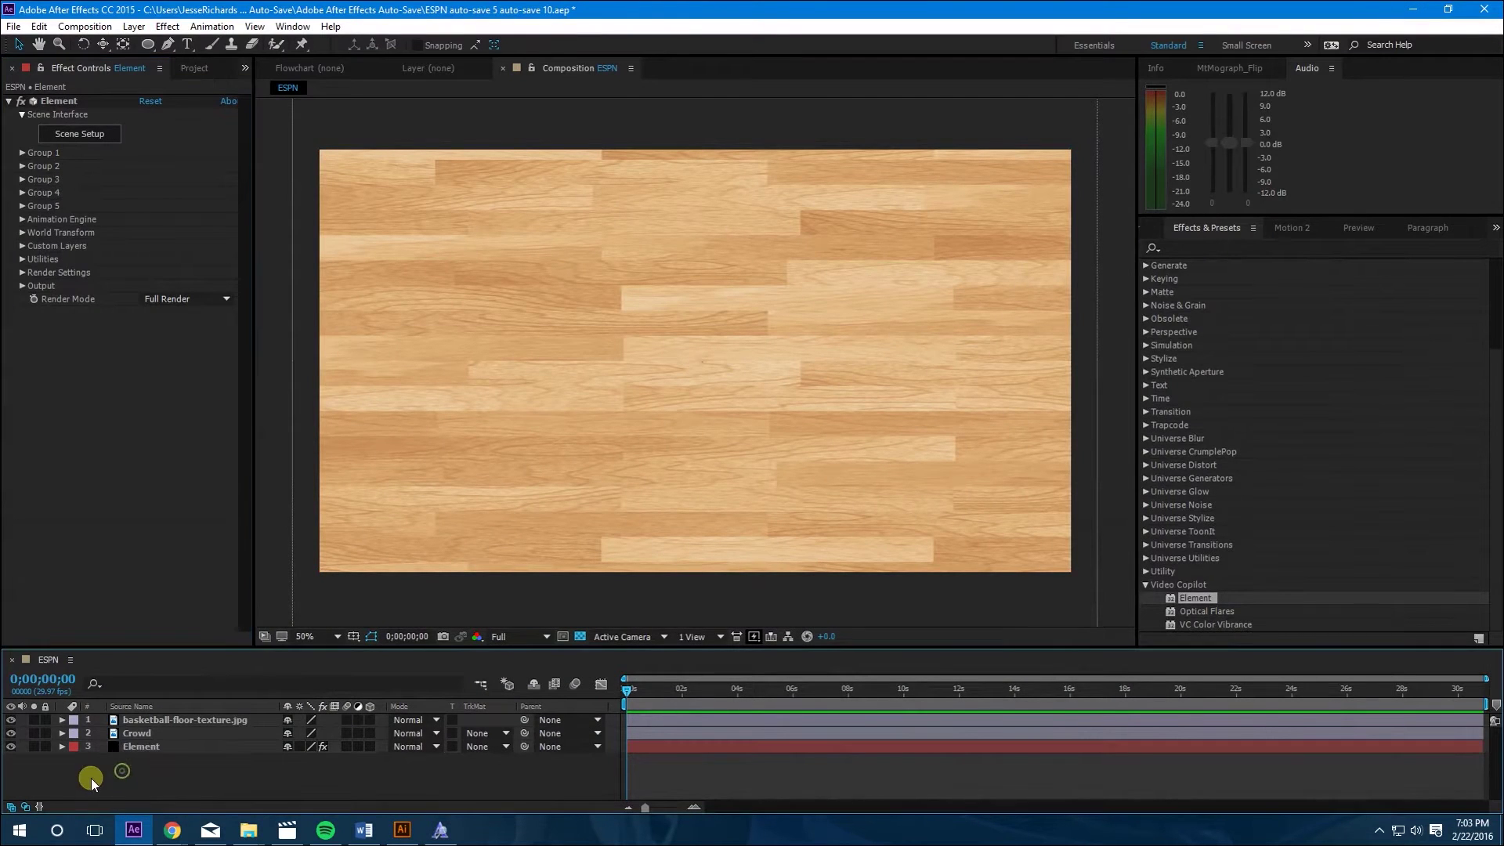
pyautogui.rightClick(92, 775)
pyautogui.moveTo(168, 621)
pyautogui.click(329, 658)
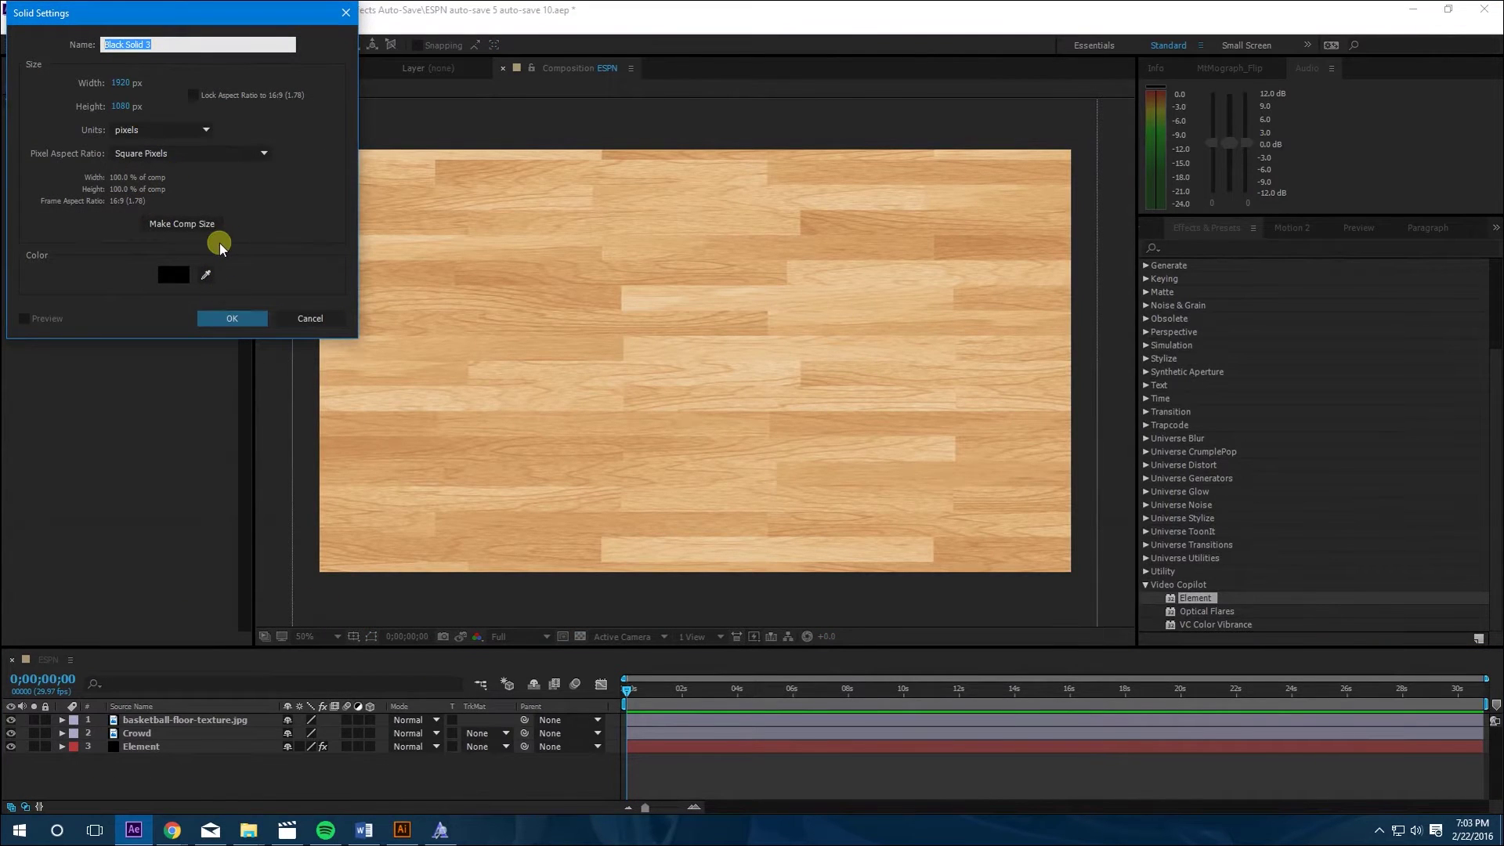
pyautogui.write('FLOOR')
pyautogui.press('Return')
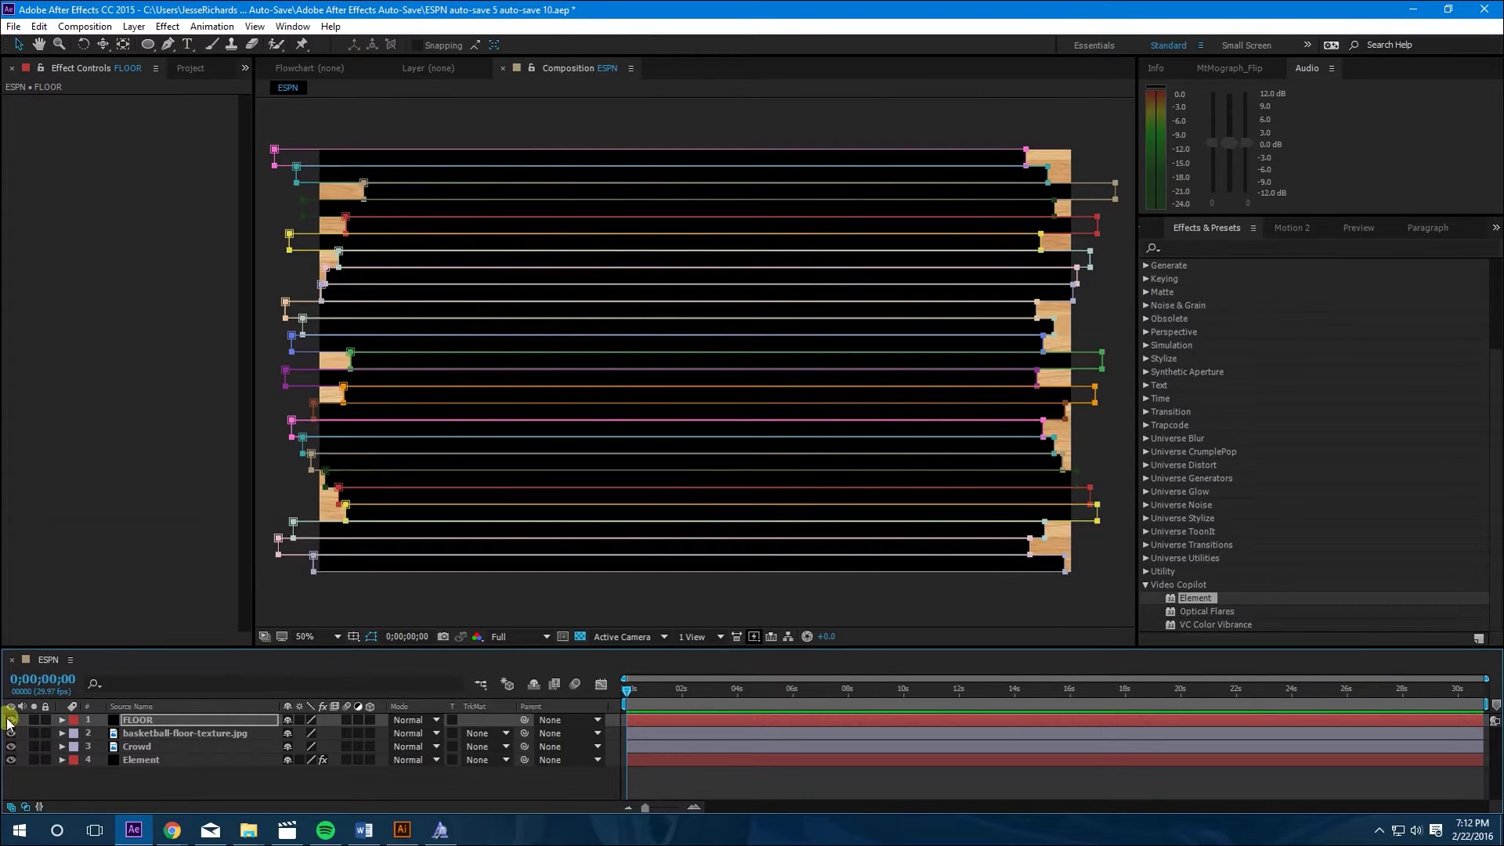
pyautogui.click(11, 719)
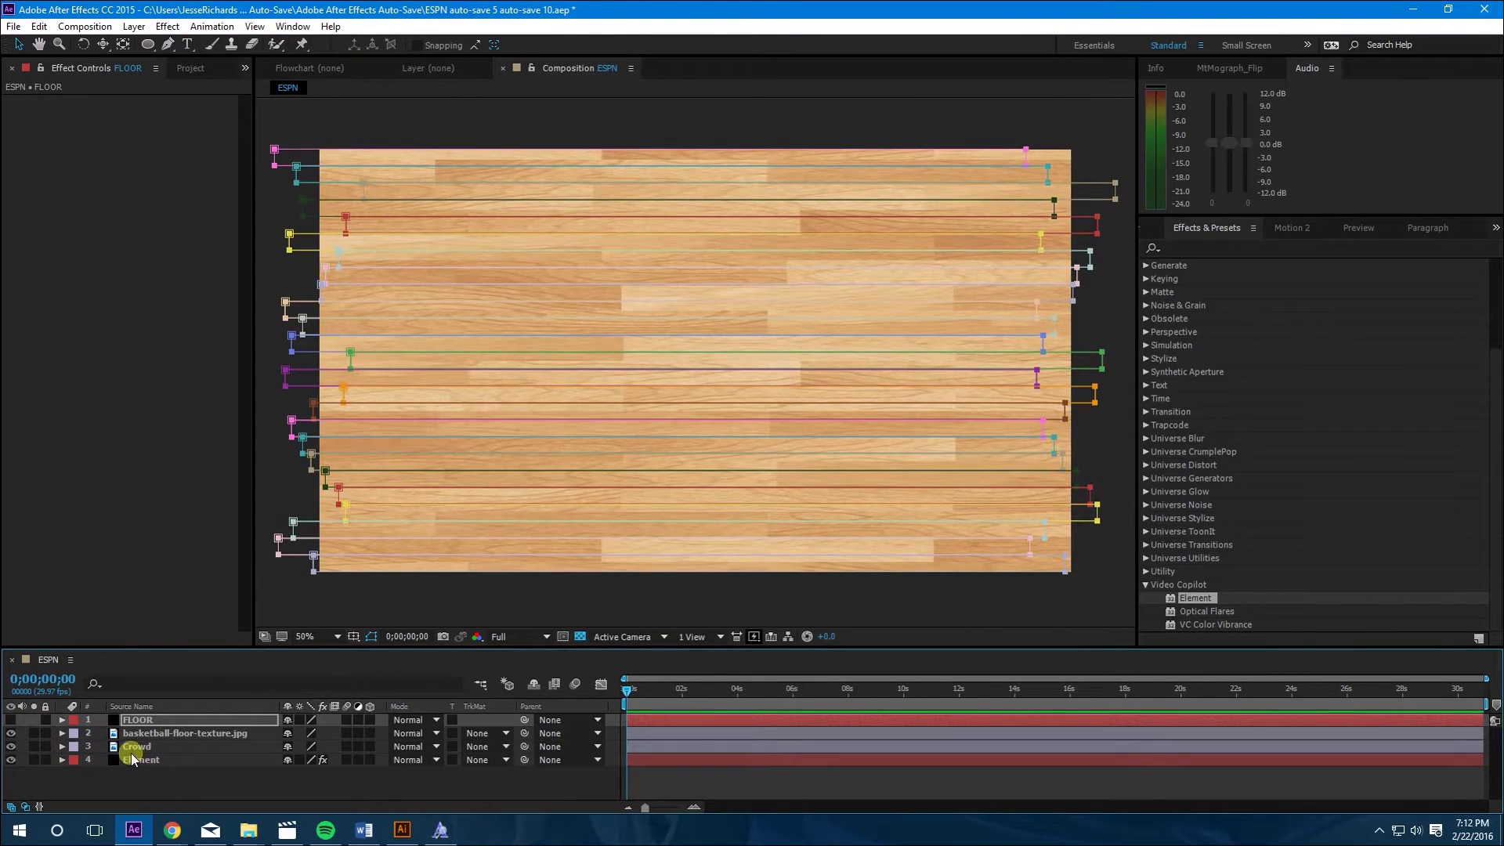
# Add Pre-comp 2 to ESPN and precompose it with the floor texture as DESIGN
pyautogui.click(190, 69)
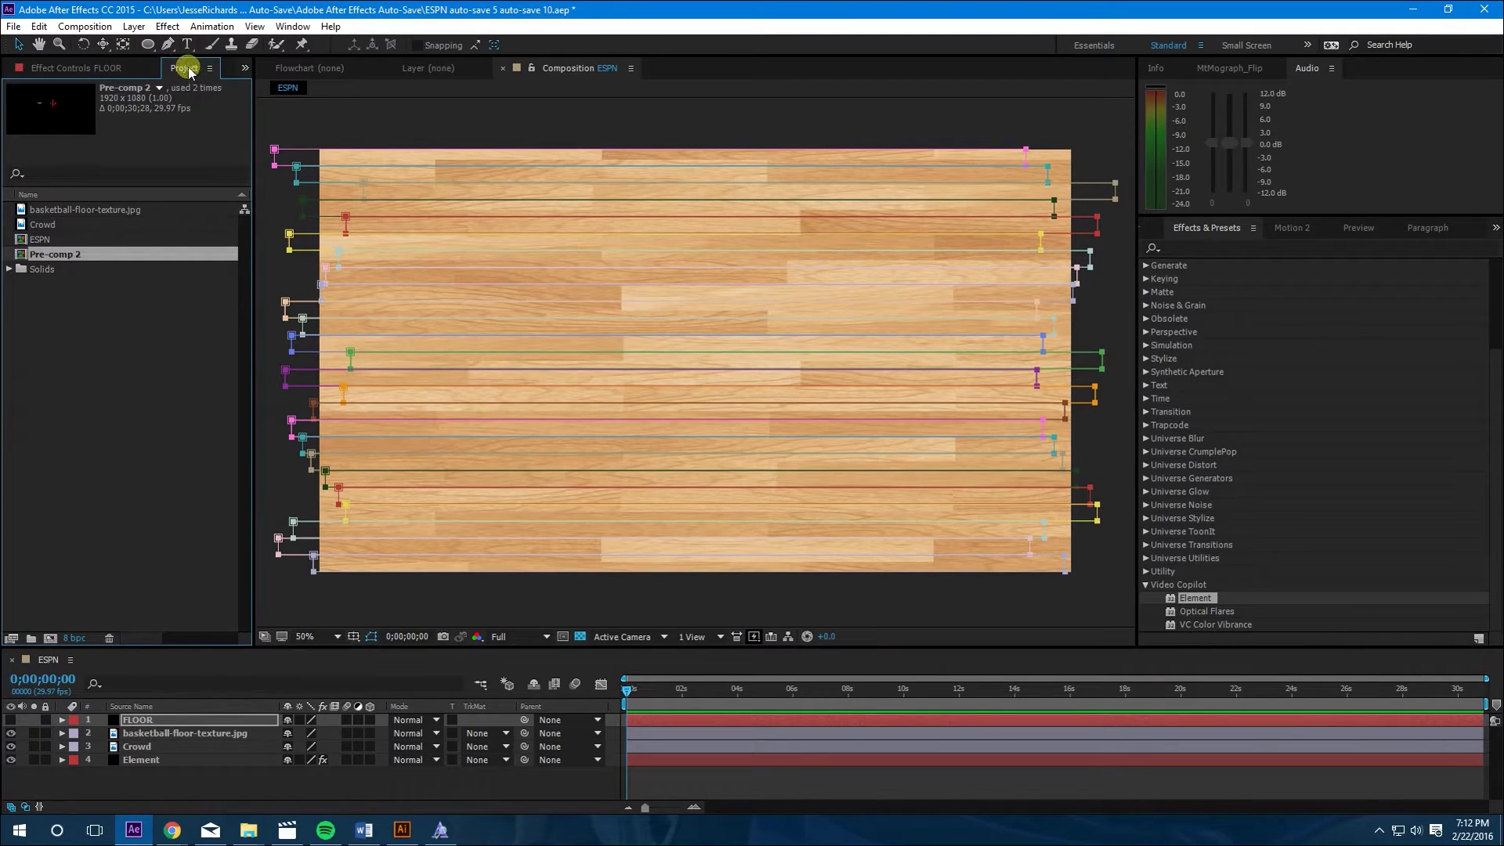
pyautogui.click(32, 255)
pyautogui.moveTo(38, 257); pyautogui.dragTo(174, 728)
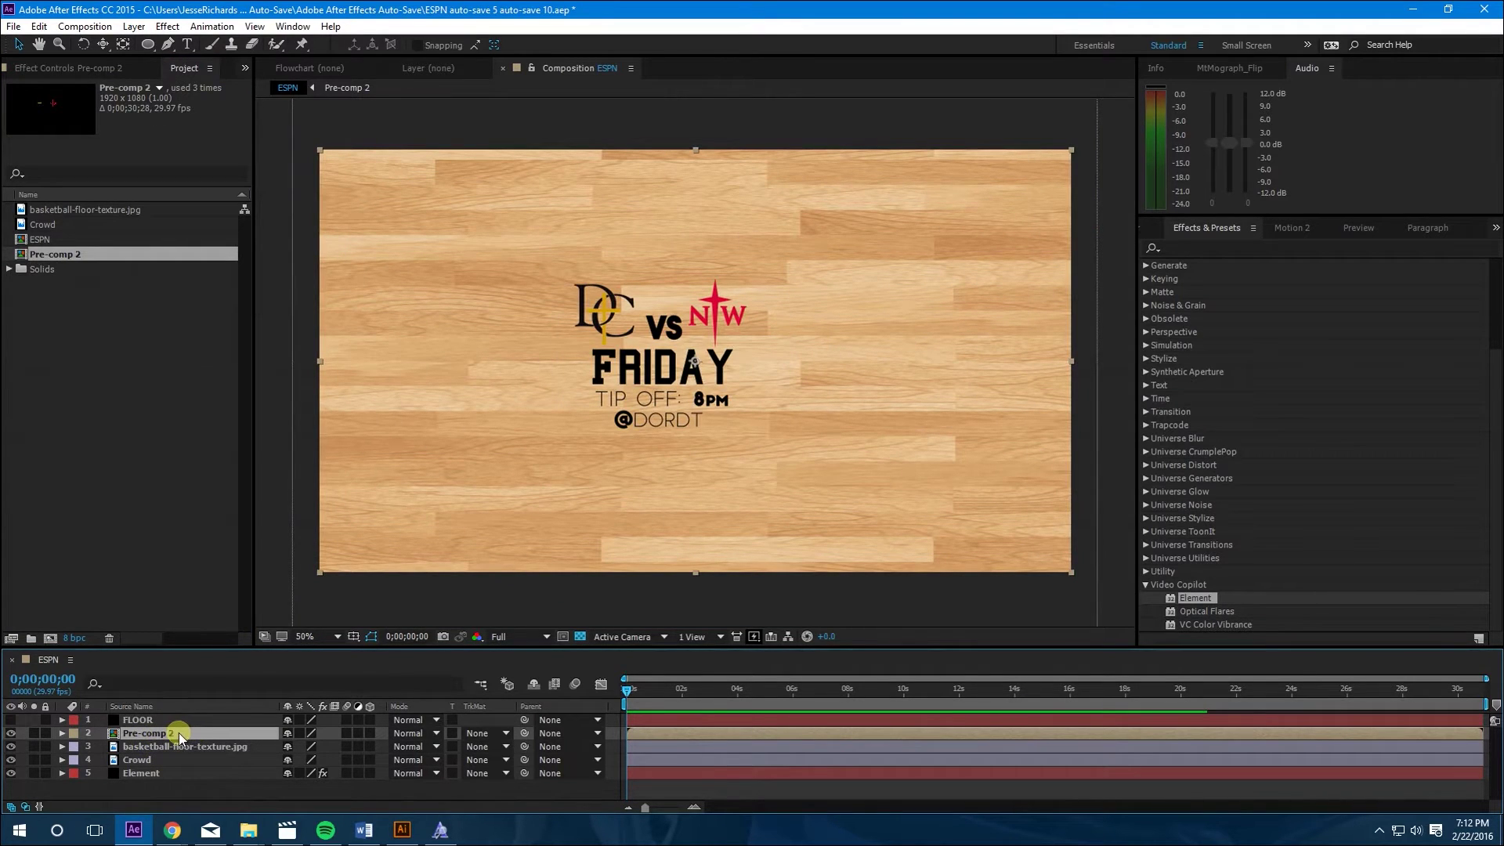
pyautogui.keyDown('ctrl'); pyautogui.click(177, 746); pyautogui.keyUp('ctrl')
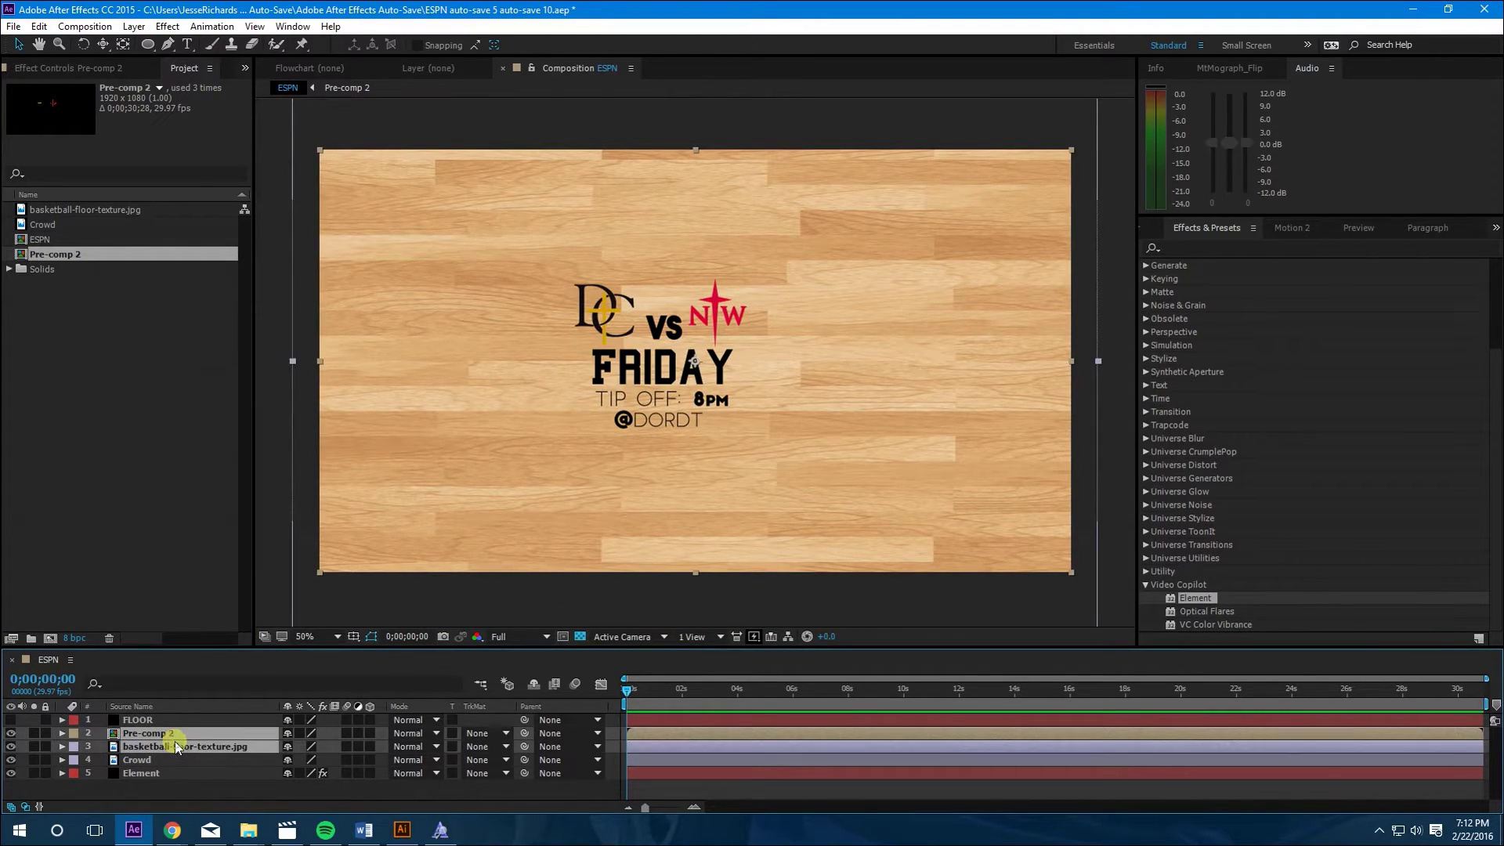
pyautogui.rightClick(187, 746)
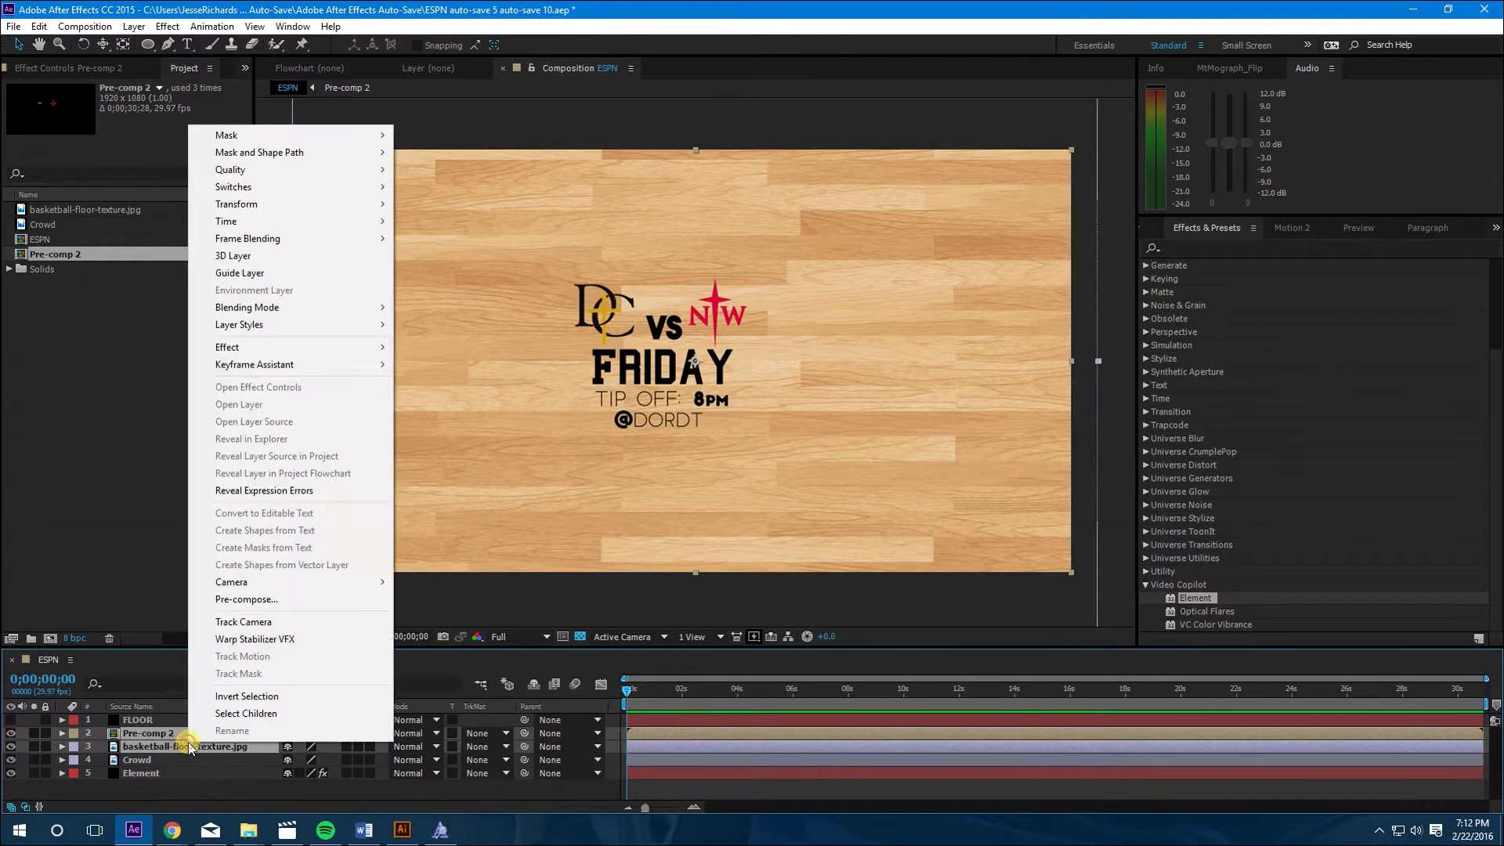
pyautogui.click(232, 600)
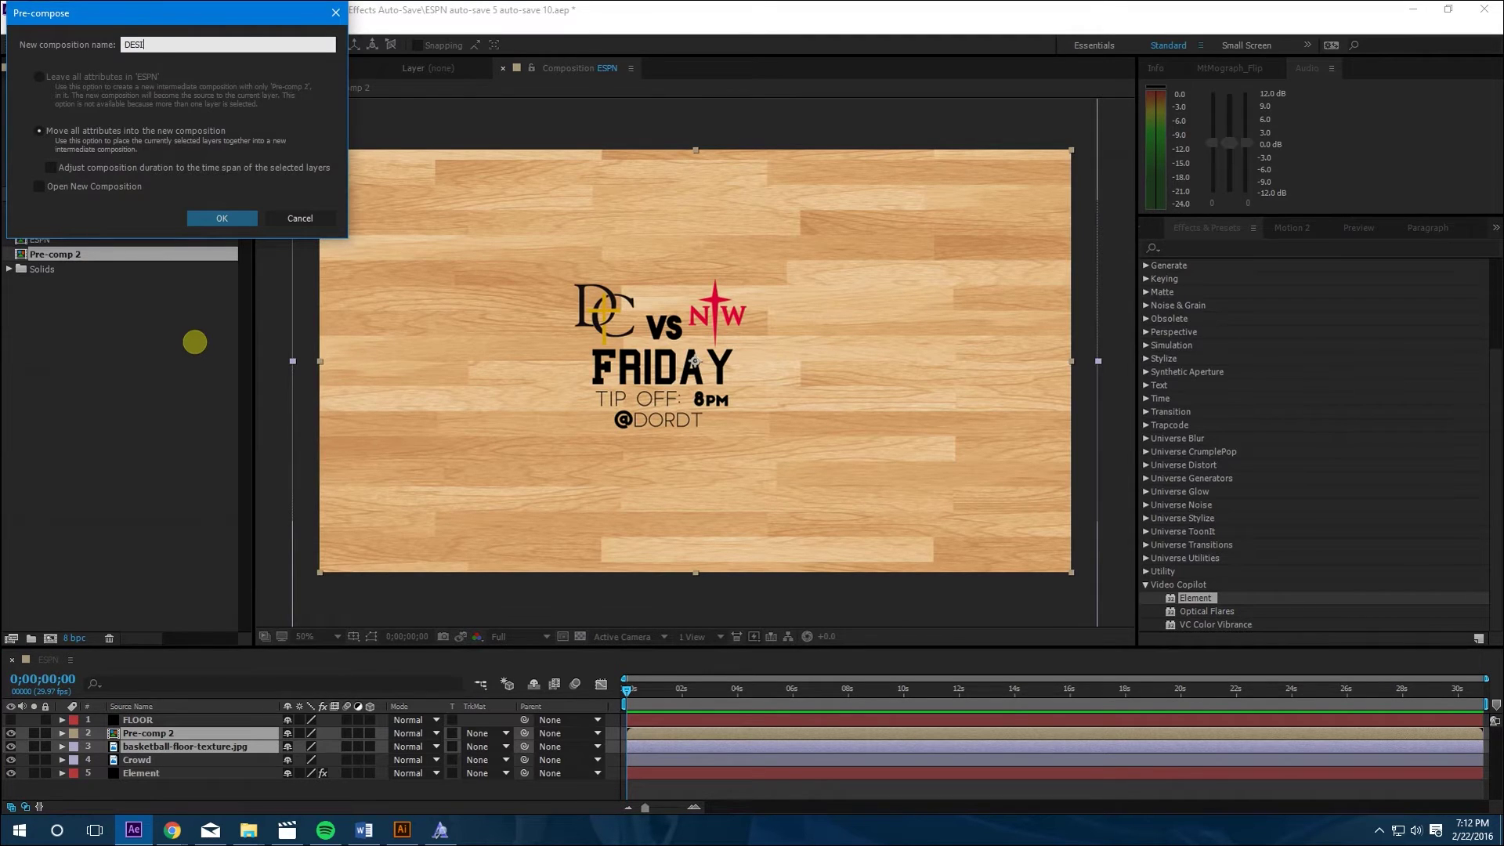
pyautogui.press('Return')
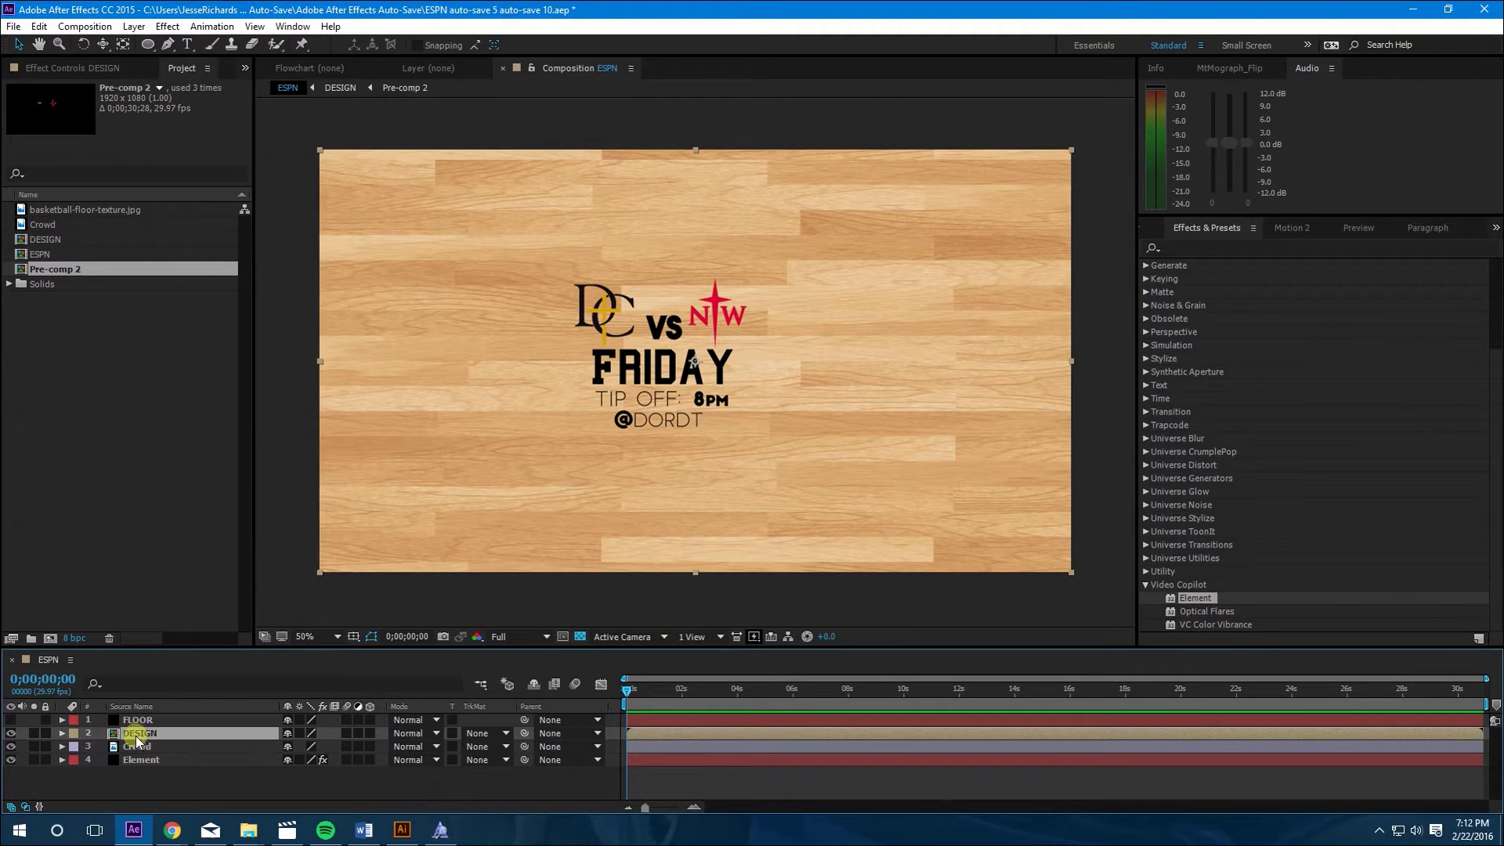
pyautogui.click(140, 758)
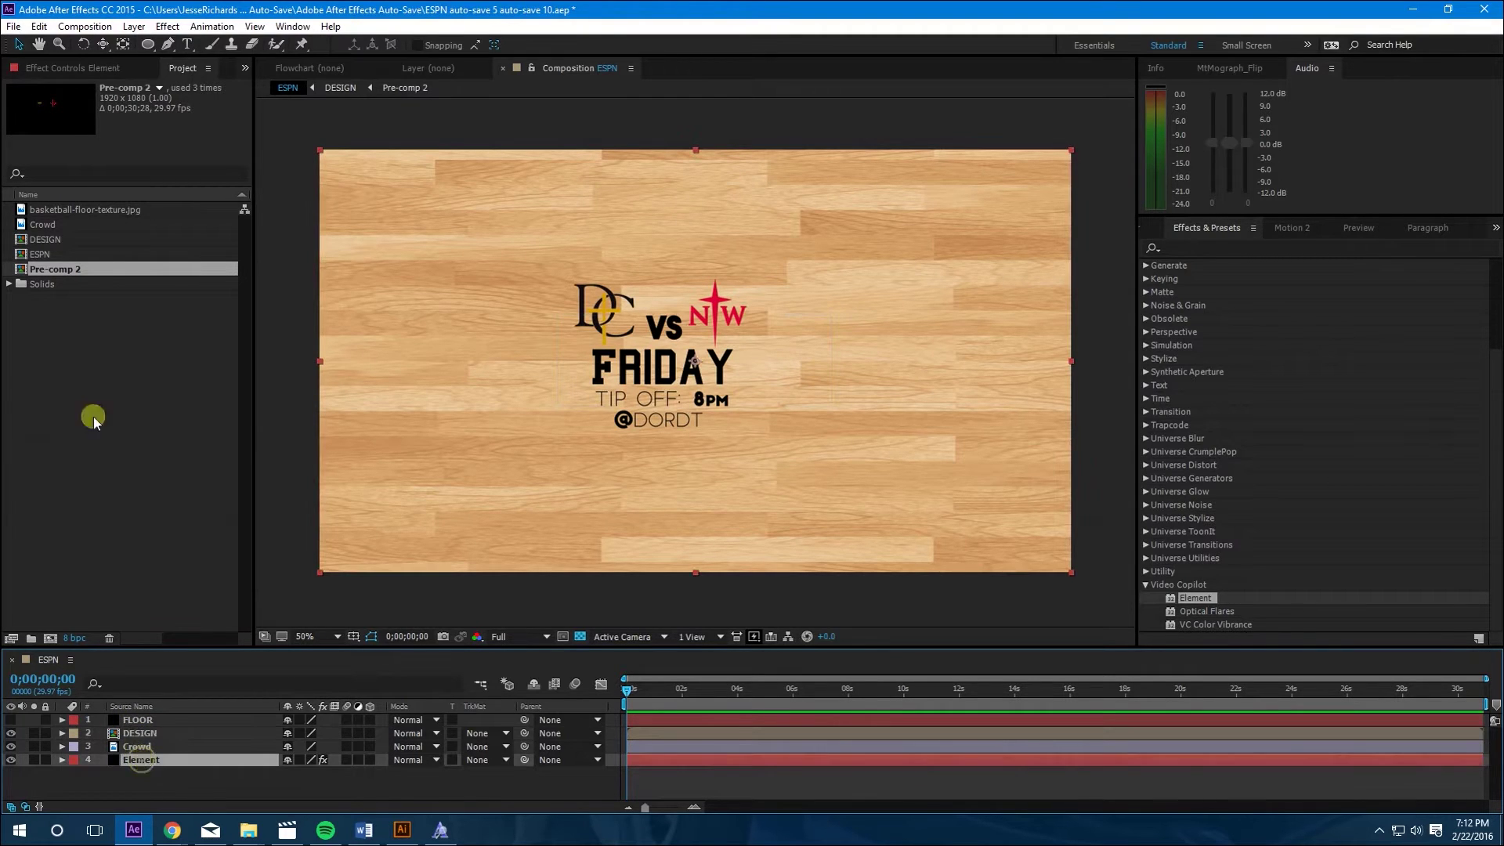
# Set Element's Custom Path Layer 1 to FLOOR
pyautogui.click(67, 73)
pyautogui.click(35, 271)
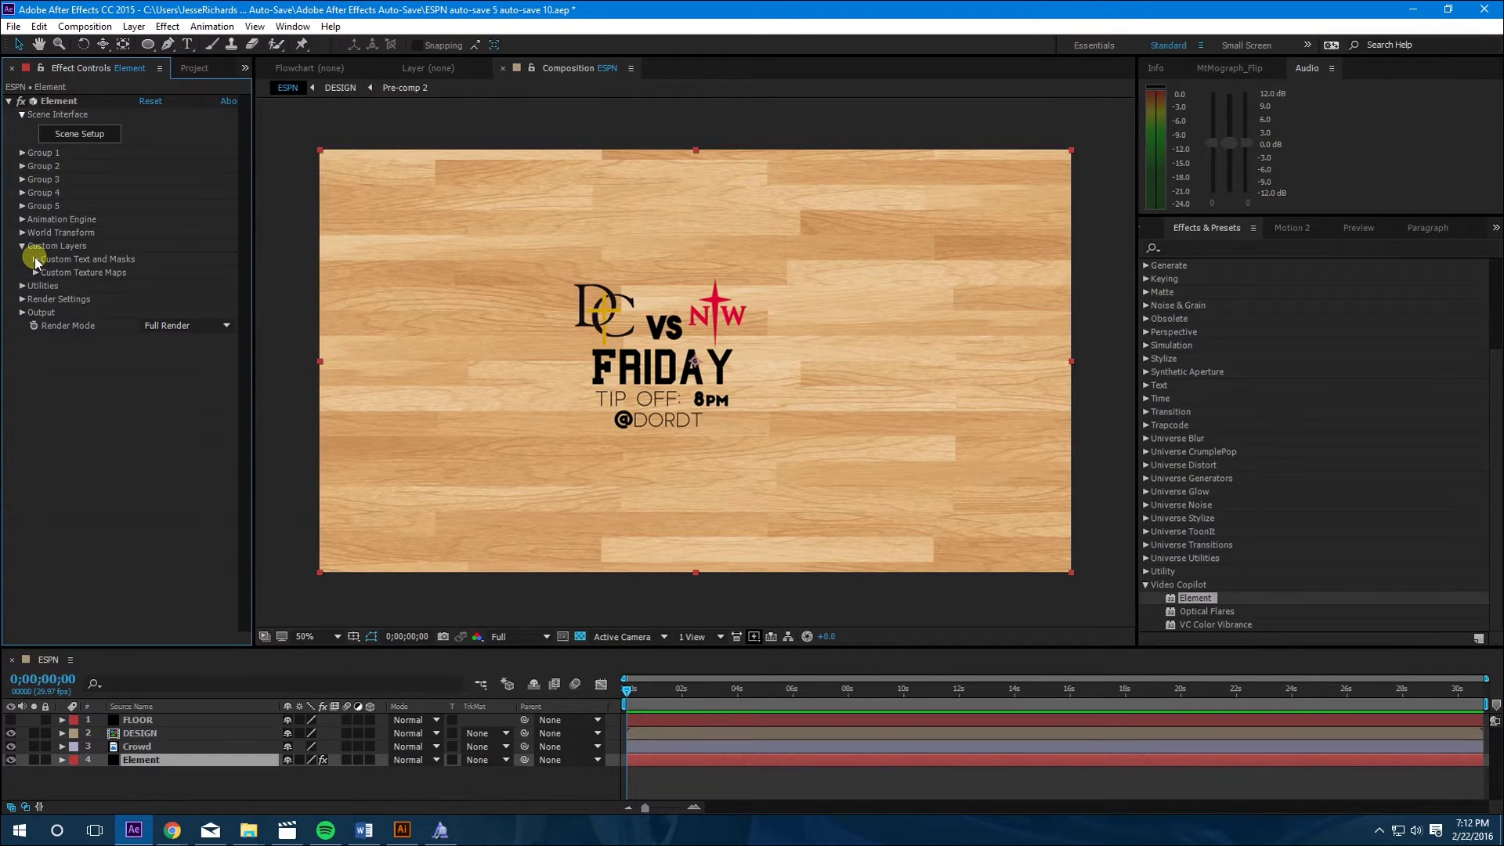
pyautogui.click(35, 260)
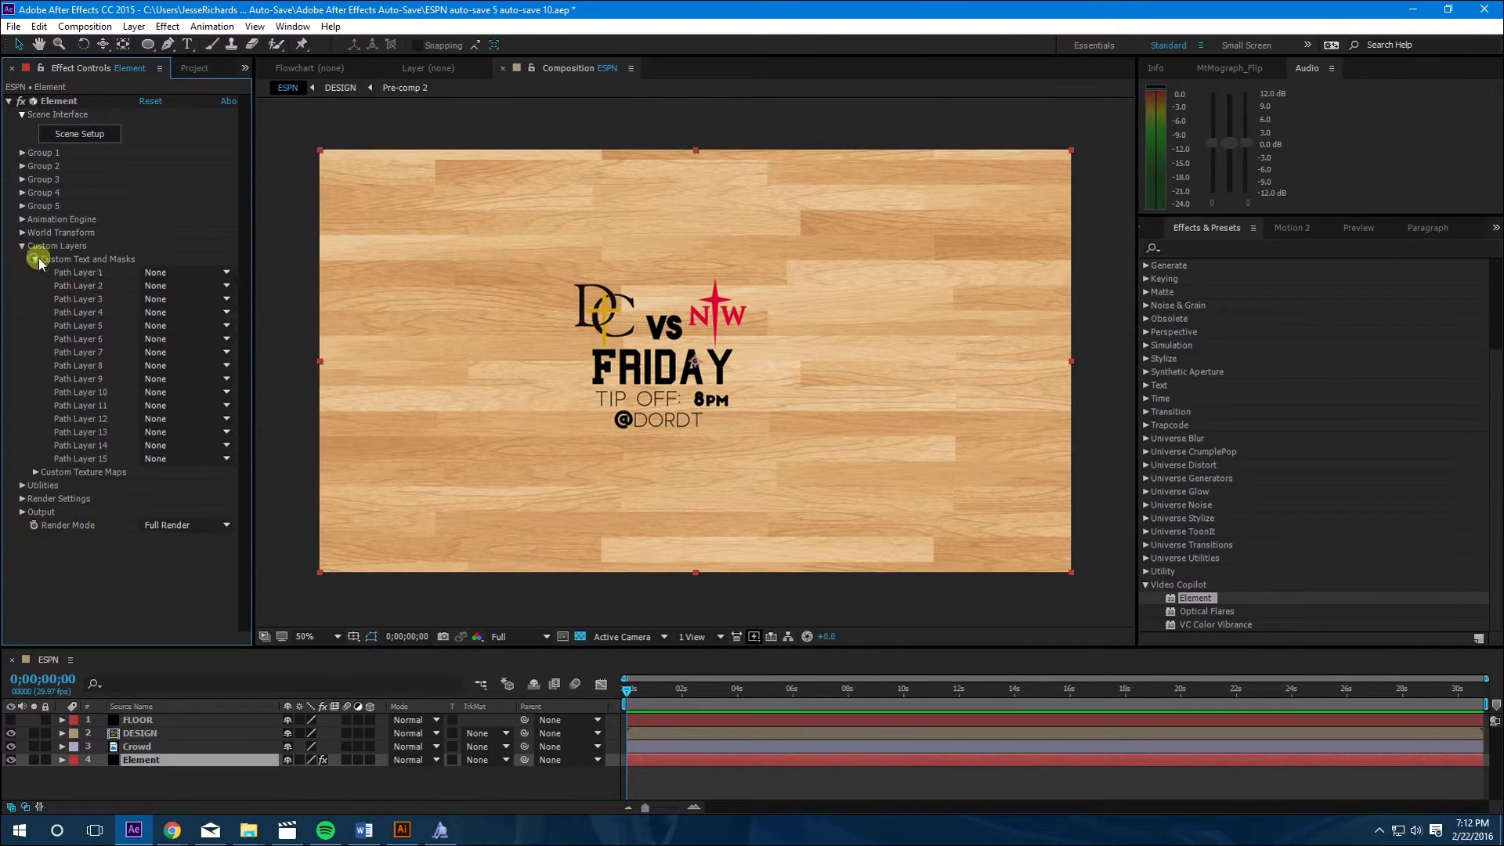
pyautogui.click(173, 271)
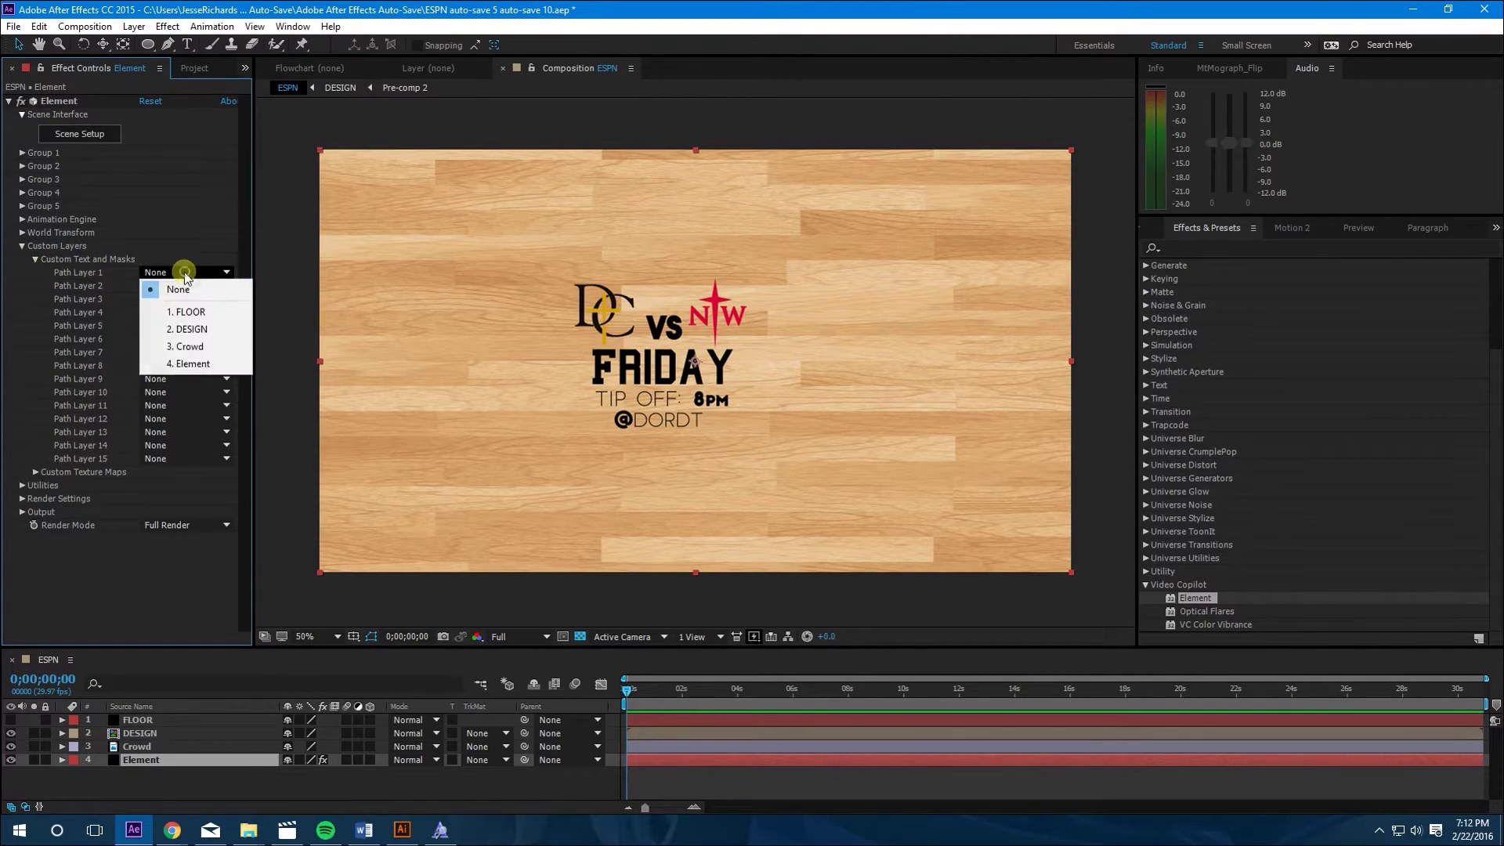
pyautogui.click(180, 311)
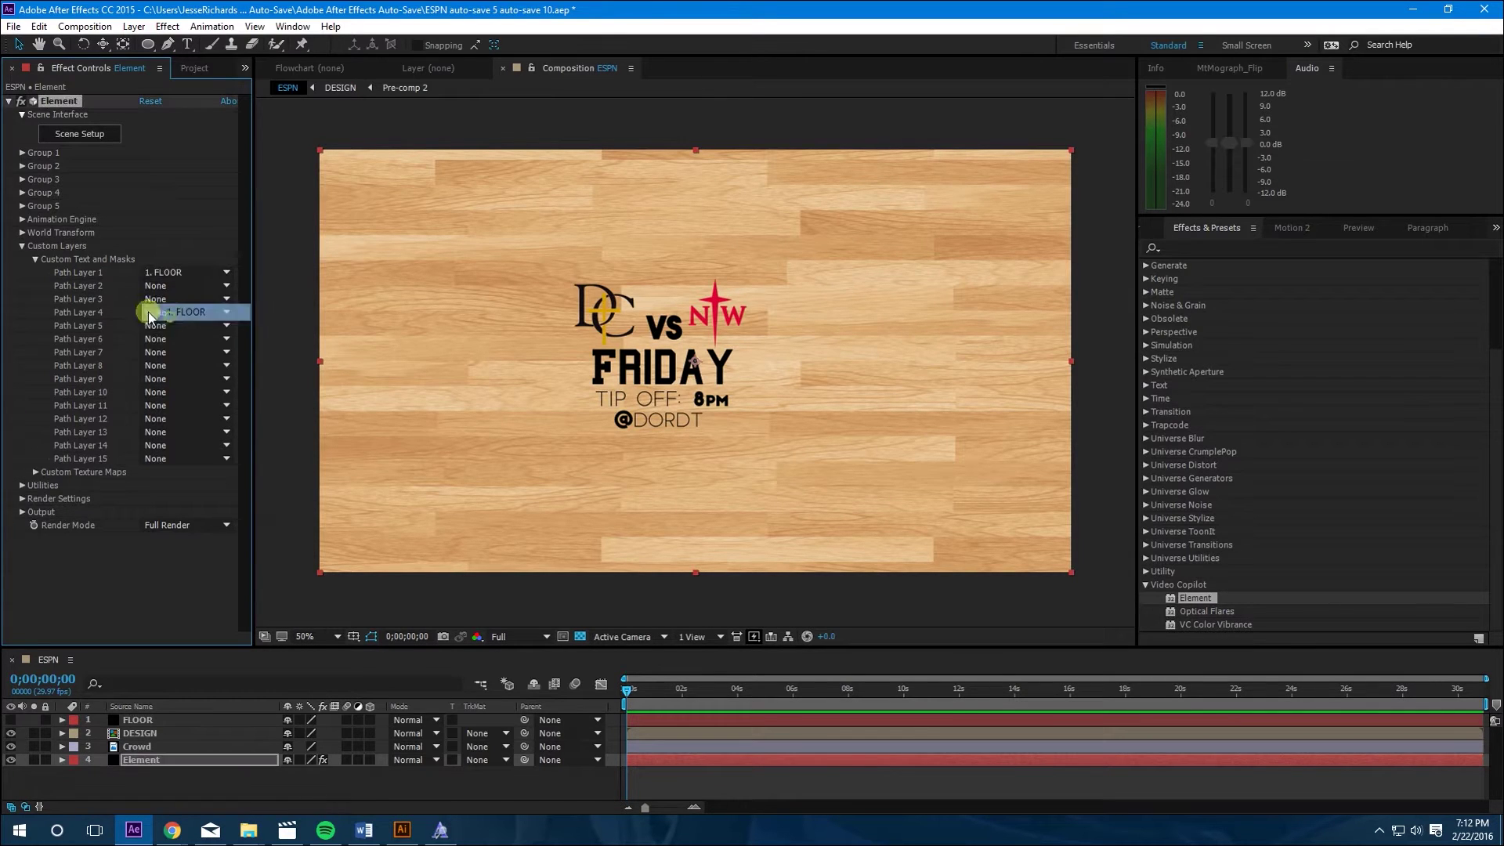
pyautogui.click(35, 259)
# Assign DESIGN and Crowd as Element's custom texture map Layers 1 and 2
pyautogui.click(36, 272)
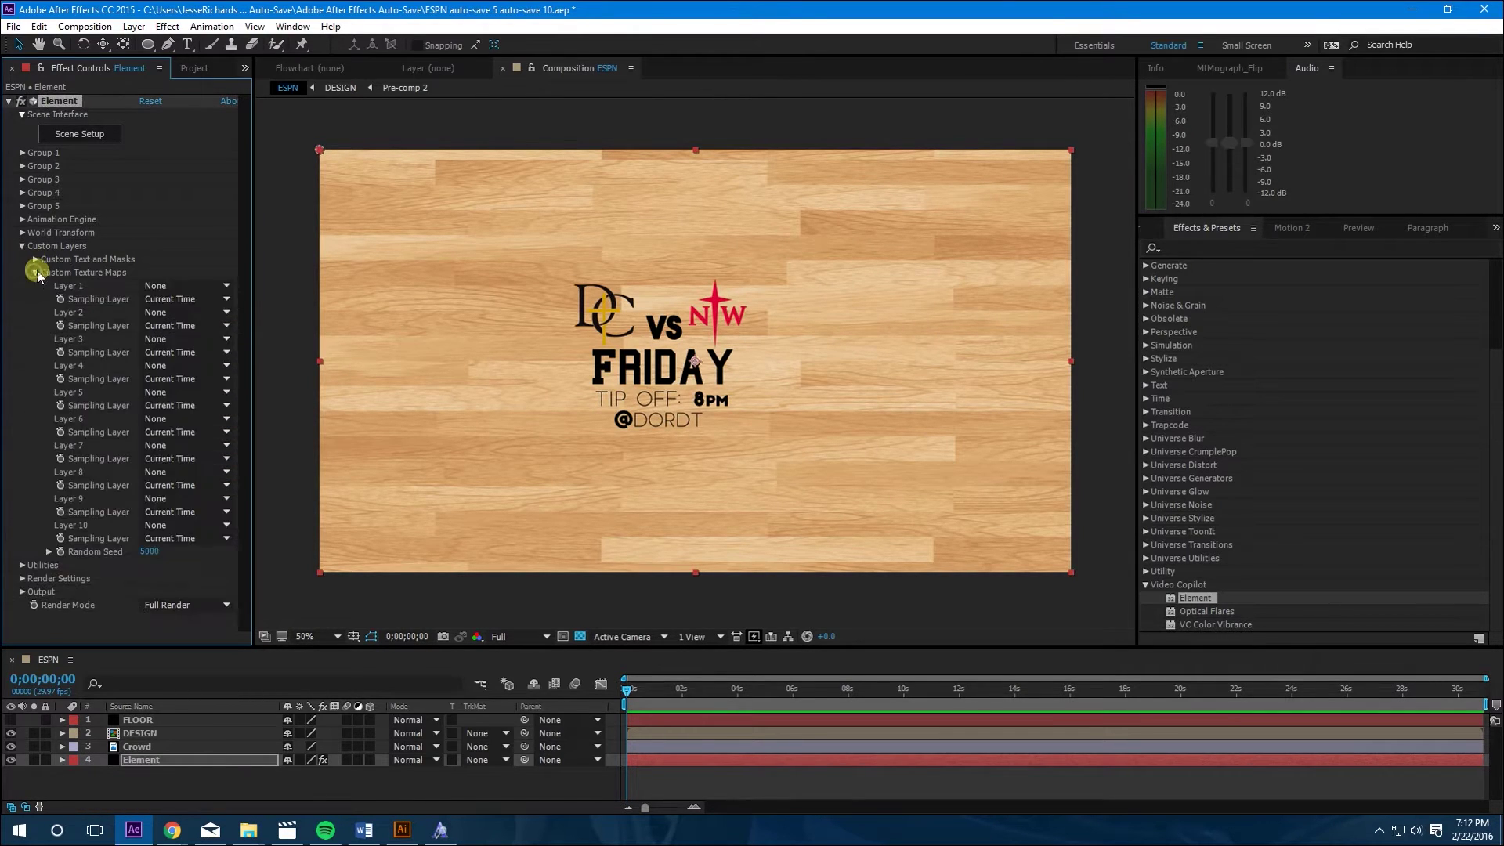
pyautogui.click(180, 290)
pyautogui.click(188, 332)
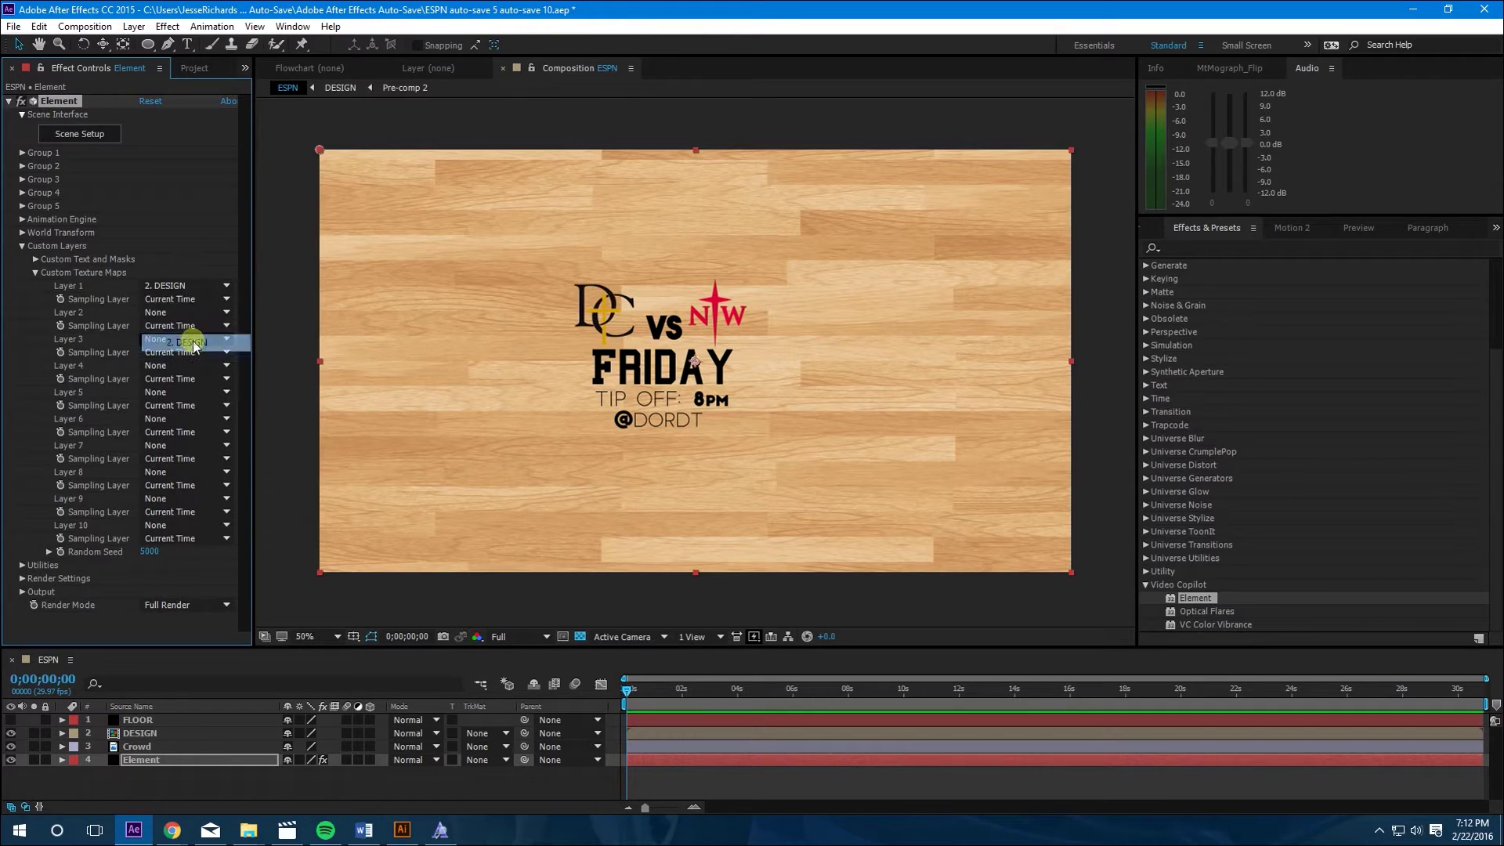
pyautogui.click(152, 317)
pyautogui.click(186, 388)
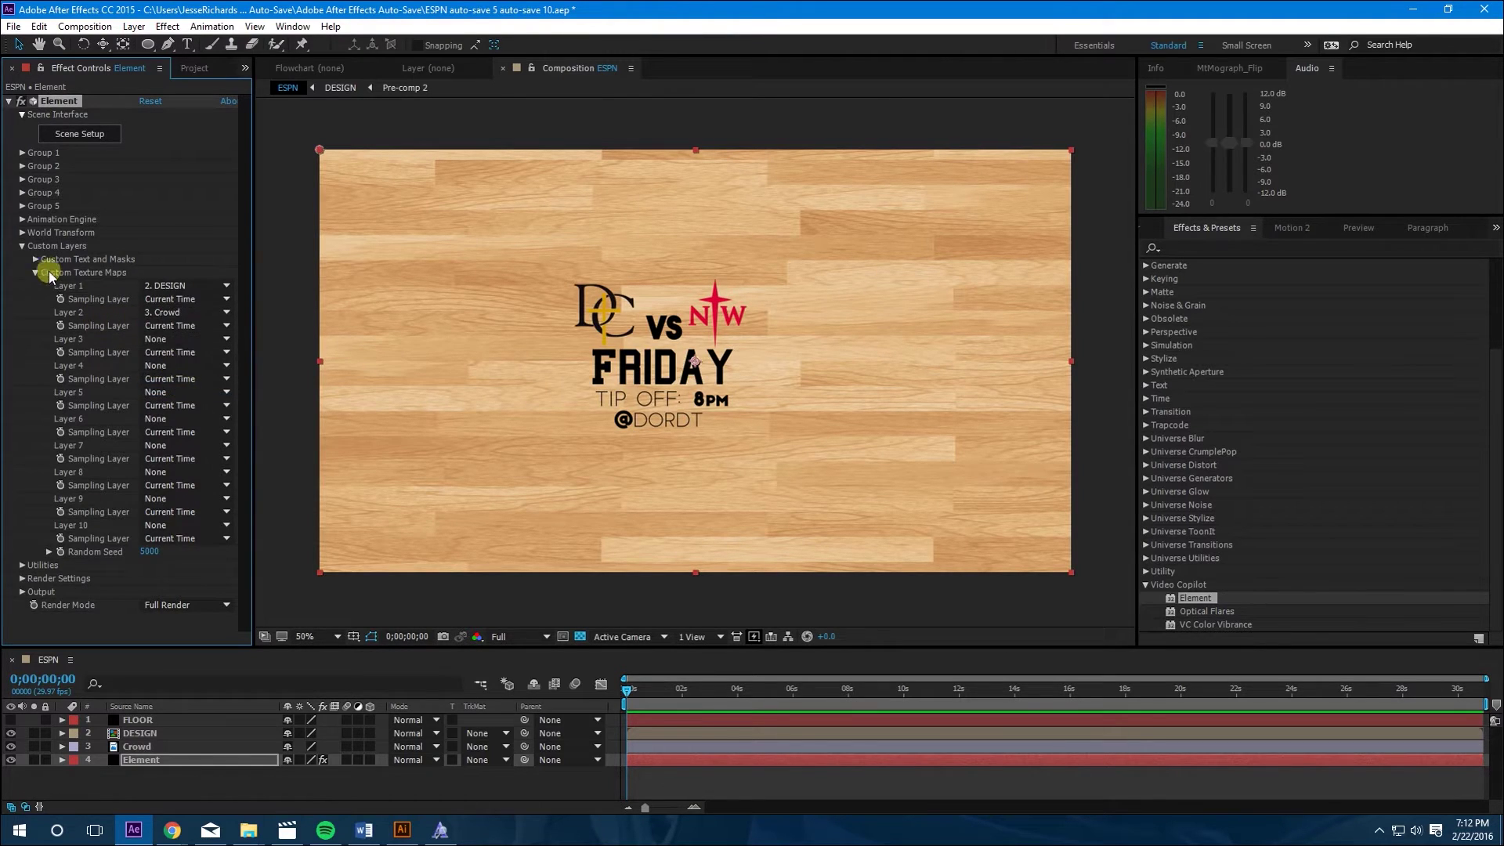
pyautogui.click(22, 245)
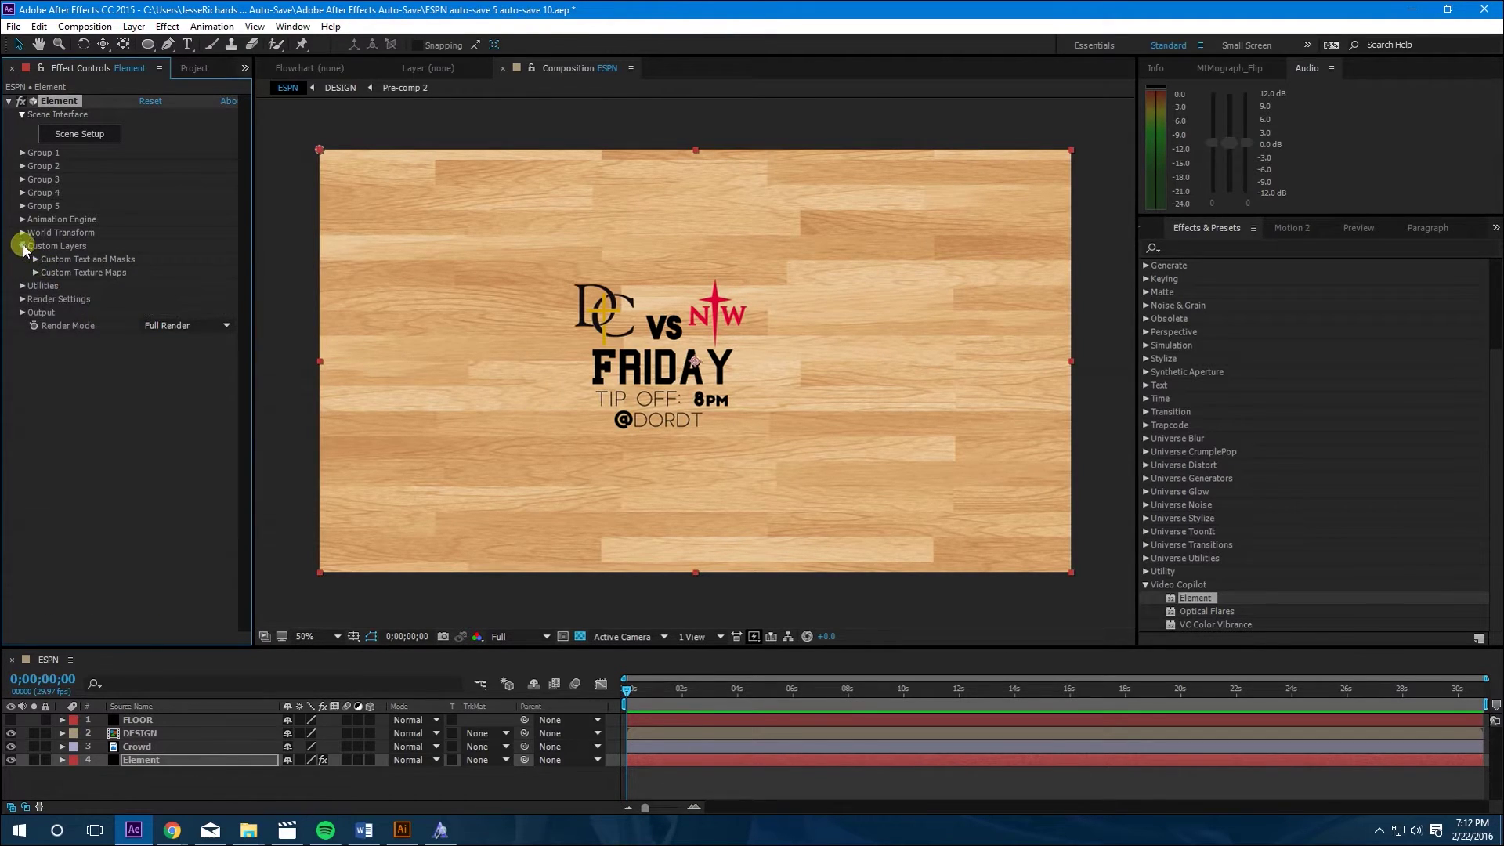
# Extrude the custom path into a 3D model in Element Scene Setup with environment lighting on
pyautogui.click(79, 138)
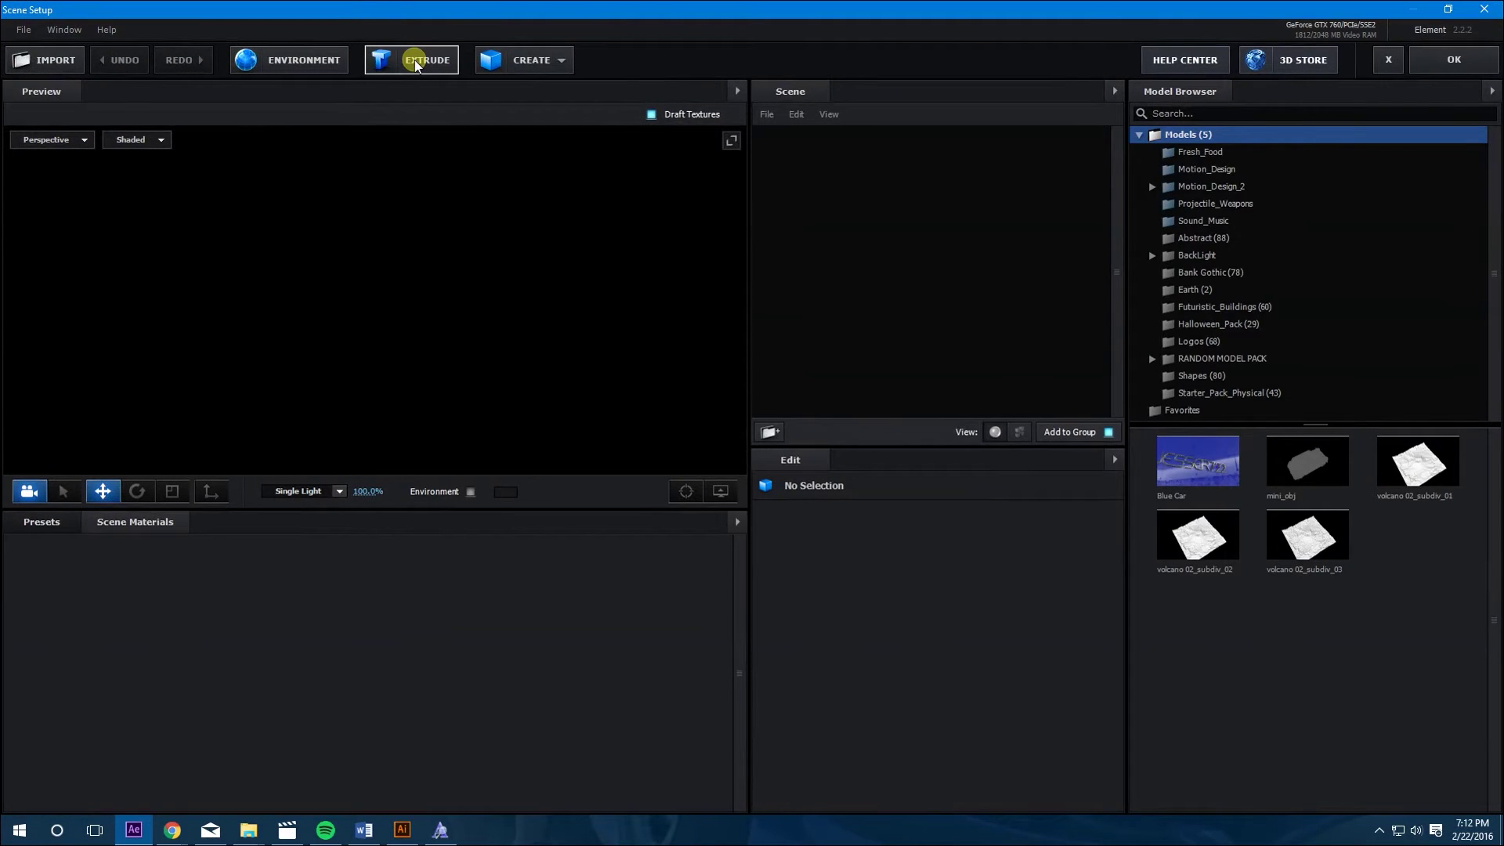
pyautogui.click(415, 59)
pyautogui.moveTo(448, 392); pyautogui.dragTo(556, 517)
pyautogui.click(470, 492)
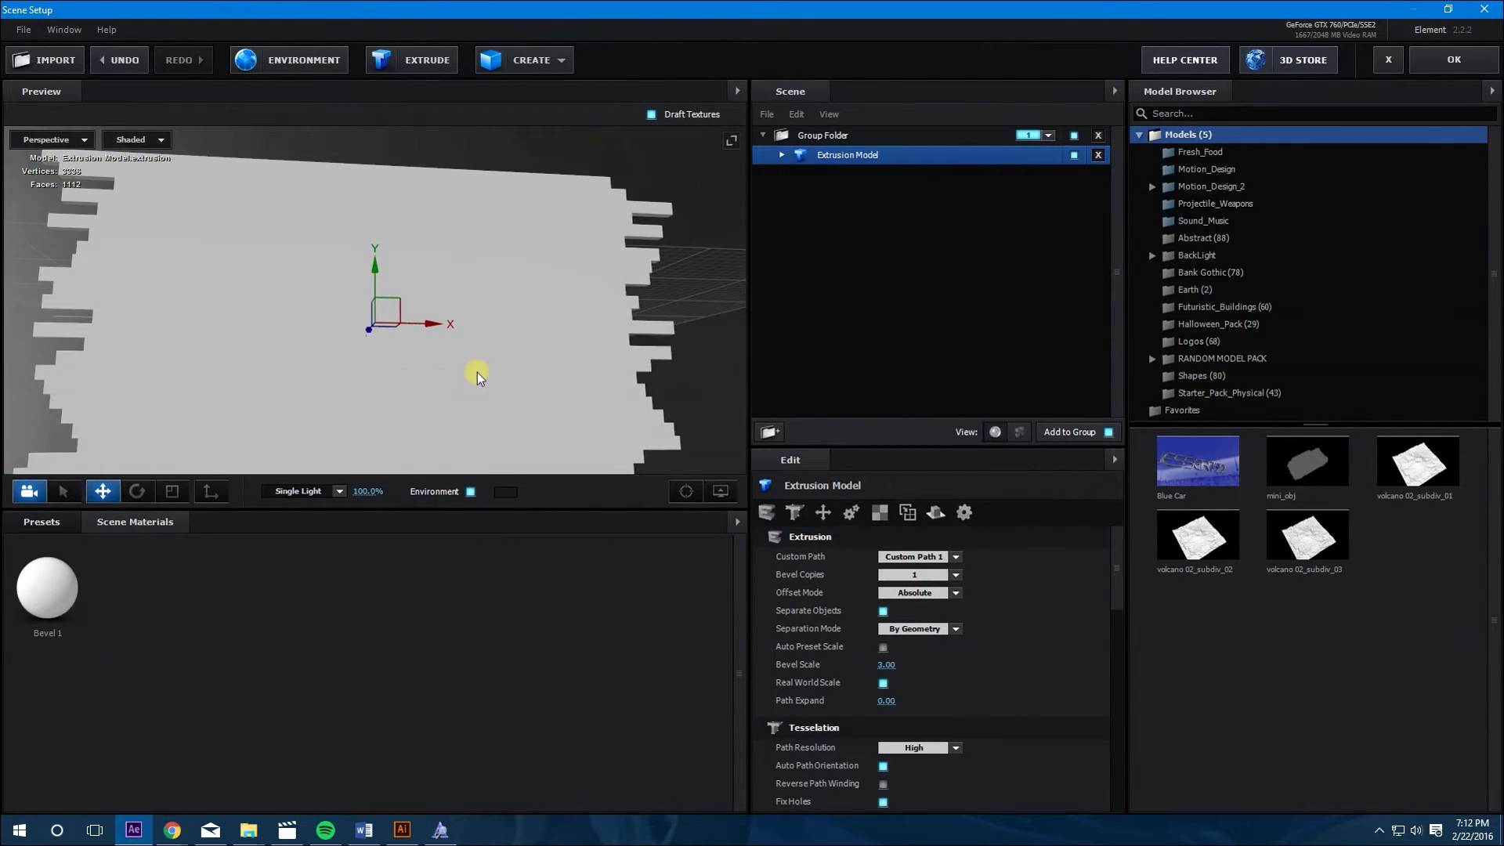
pyautogui.moveTo(476, 373); pyautogui.dragTo(476, 383)
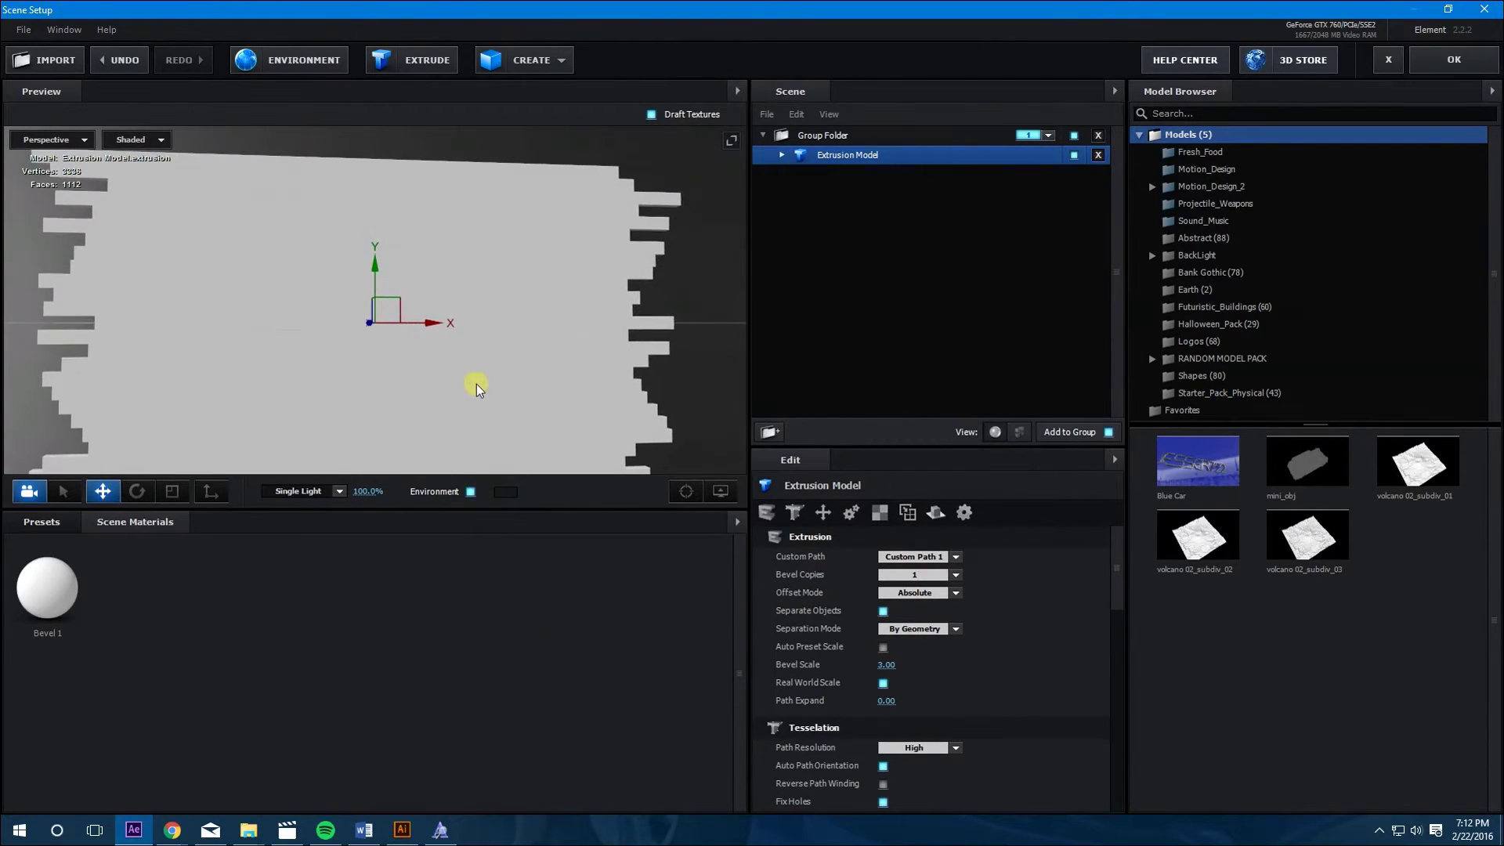
# Give Bevel 1 a Custom Layer 1 diffuse texture, UV repeat 0.95/1.43, offset 0.02/0.12
pyautogui.click(781, 156)
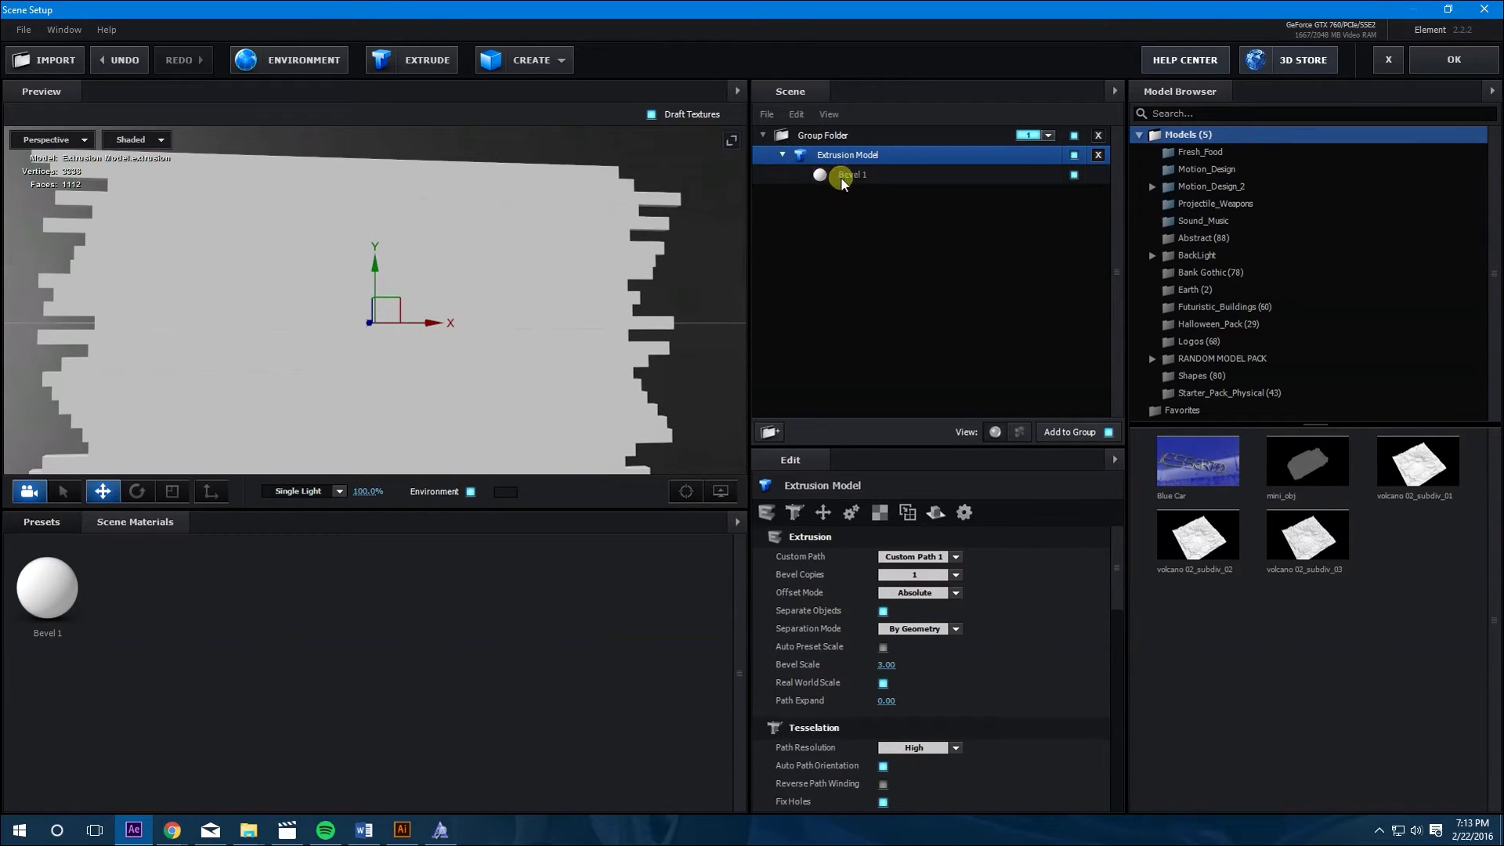
pyautogui.click(854, 175)
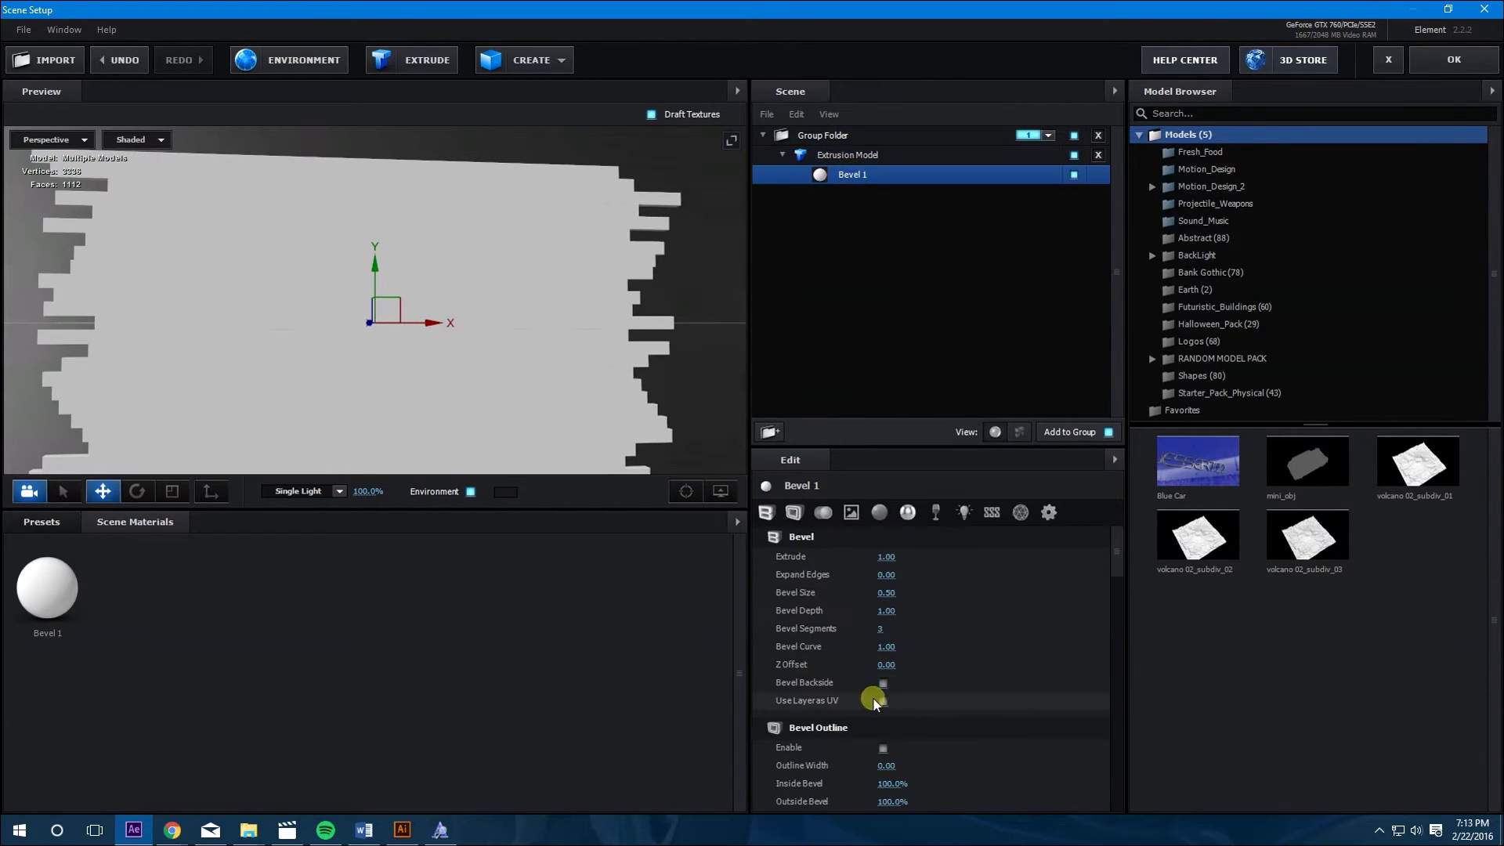
pyautogui.scroll(-5, 873, 697)
pyautogui.click(889, 675)
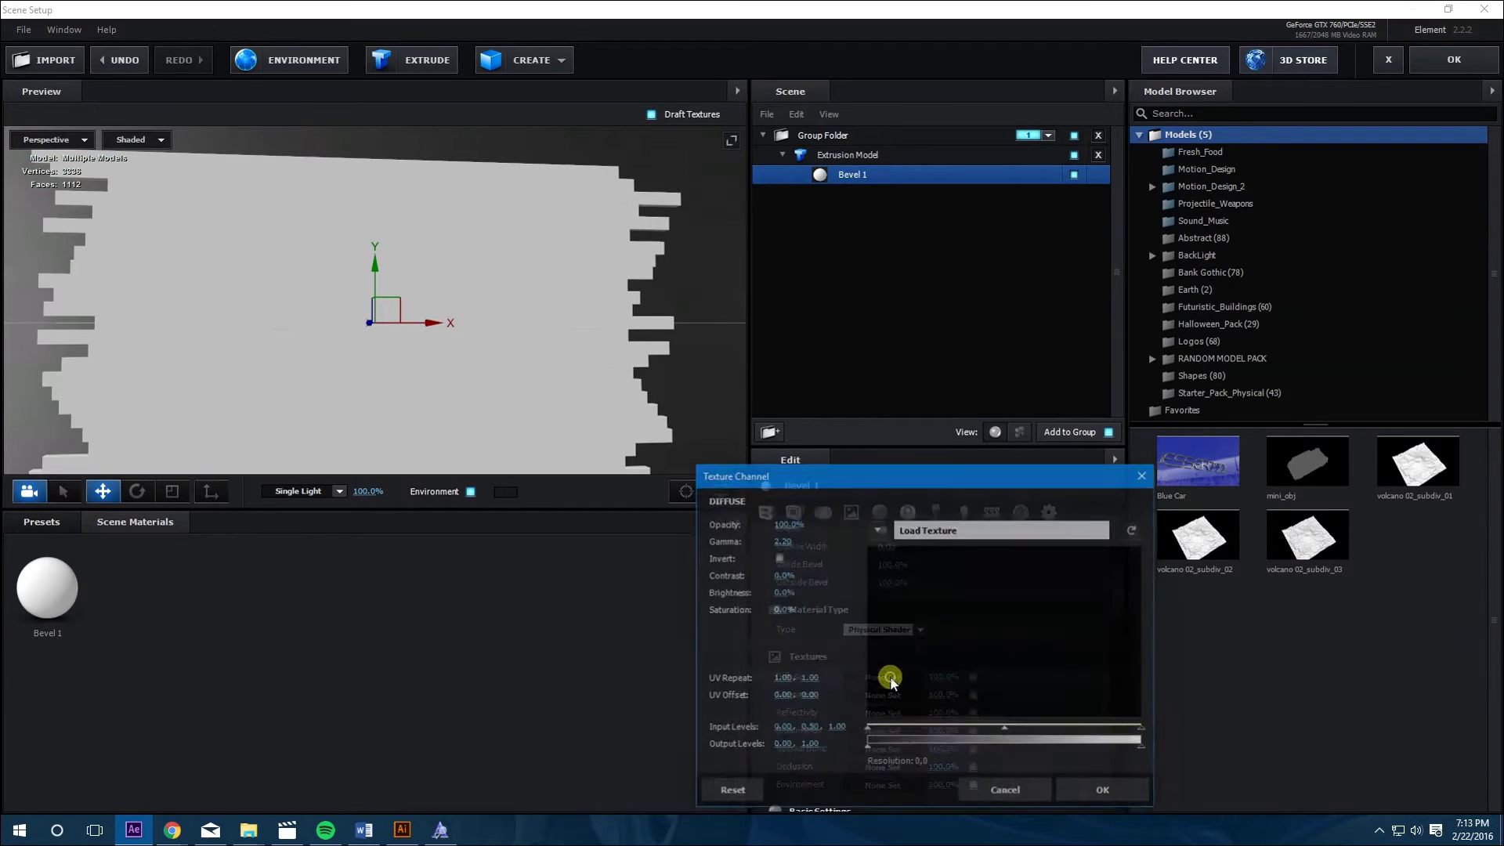
pyautogui.click(880, 527)
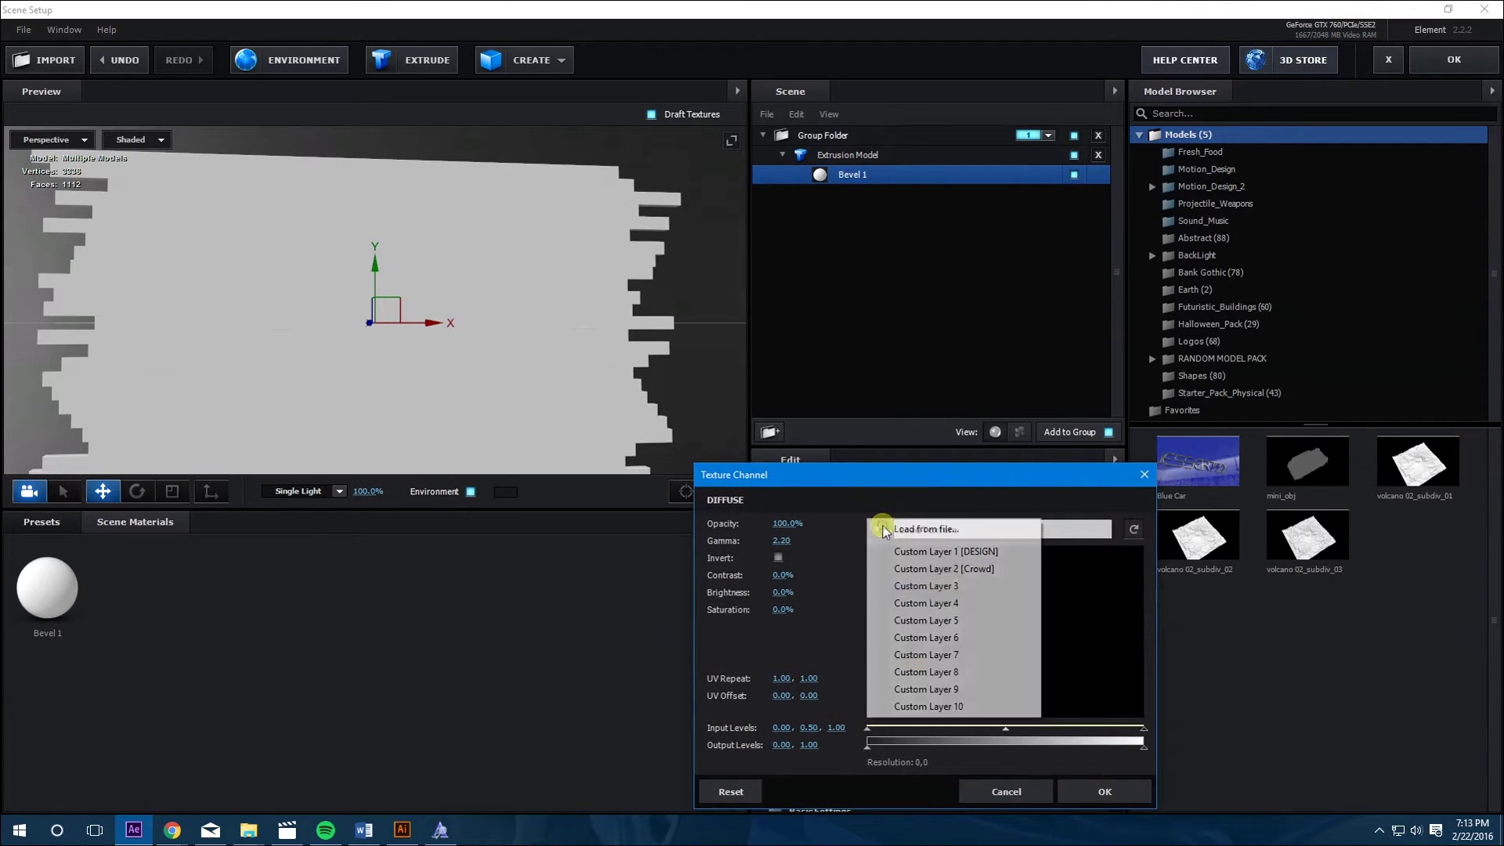
pyautogui.click(958, 553)
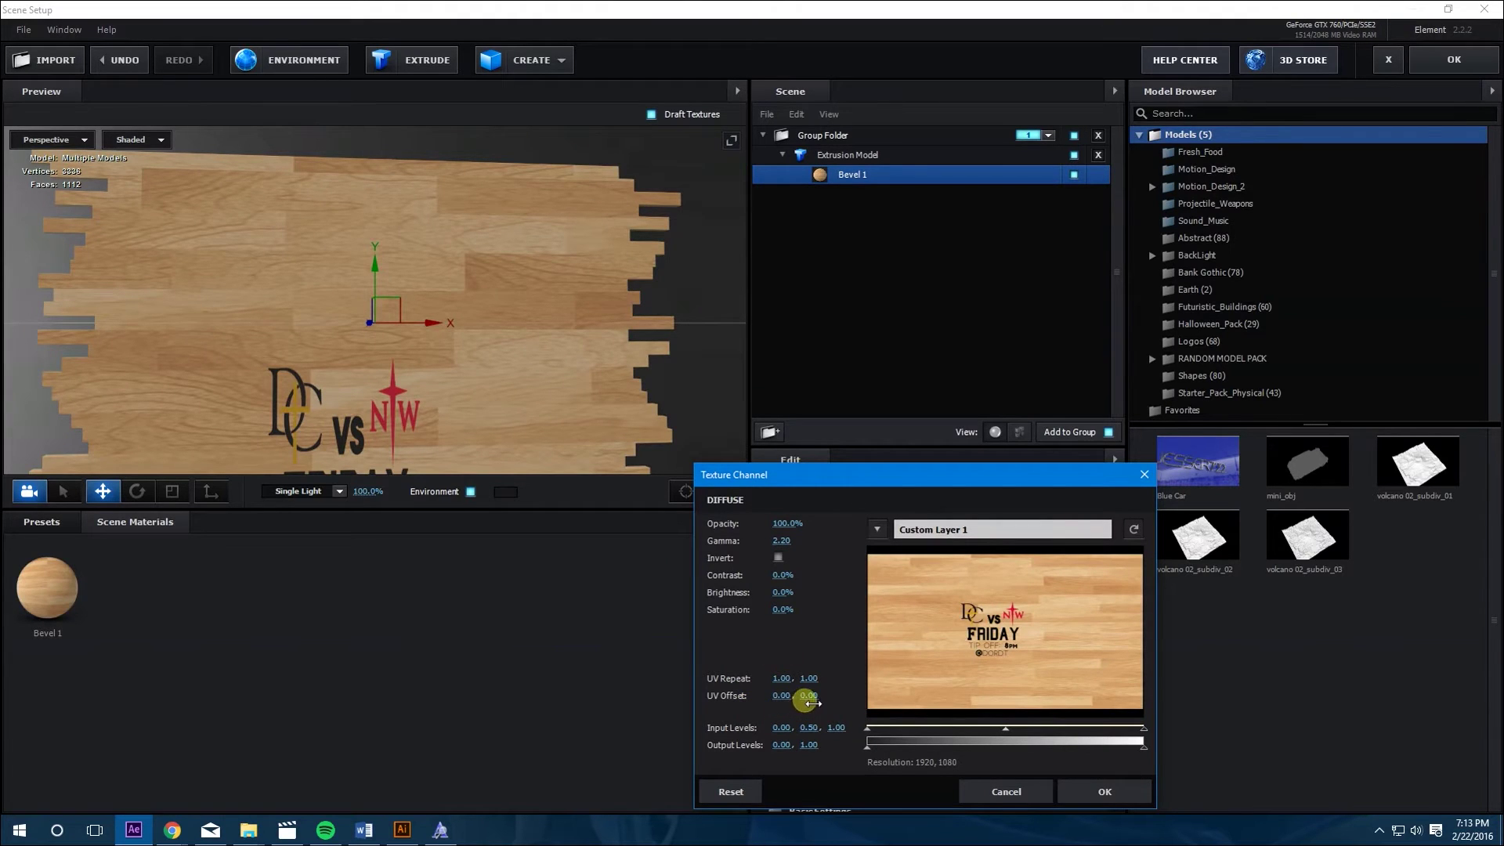
pyautogui.moveTo(812, 703); pyautogui.dragTo(468, 423)
pyautogui.moveTo(808, 678); pyautogui.dragTo(1083, 691)
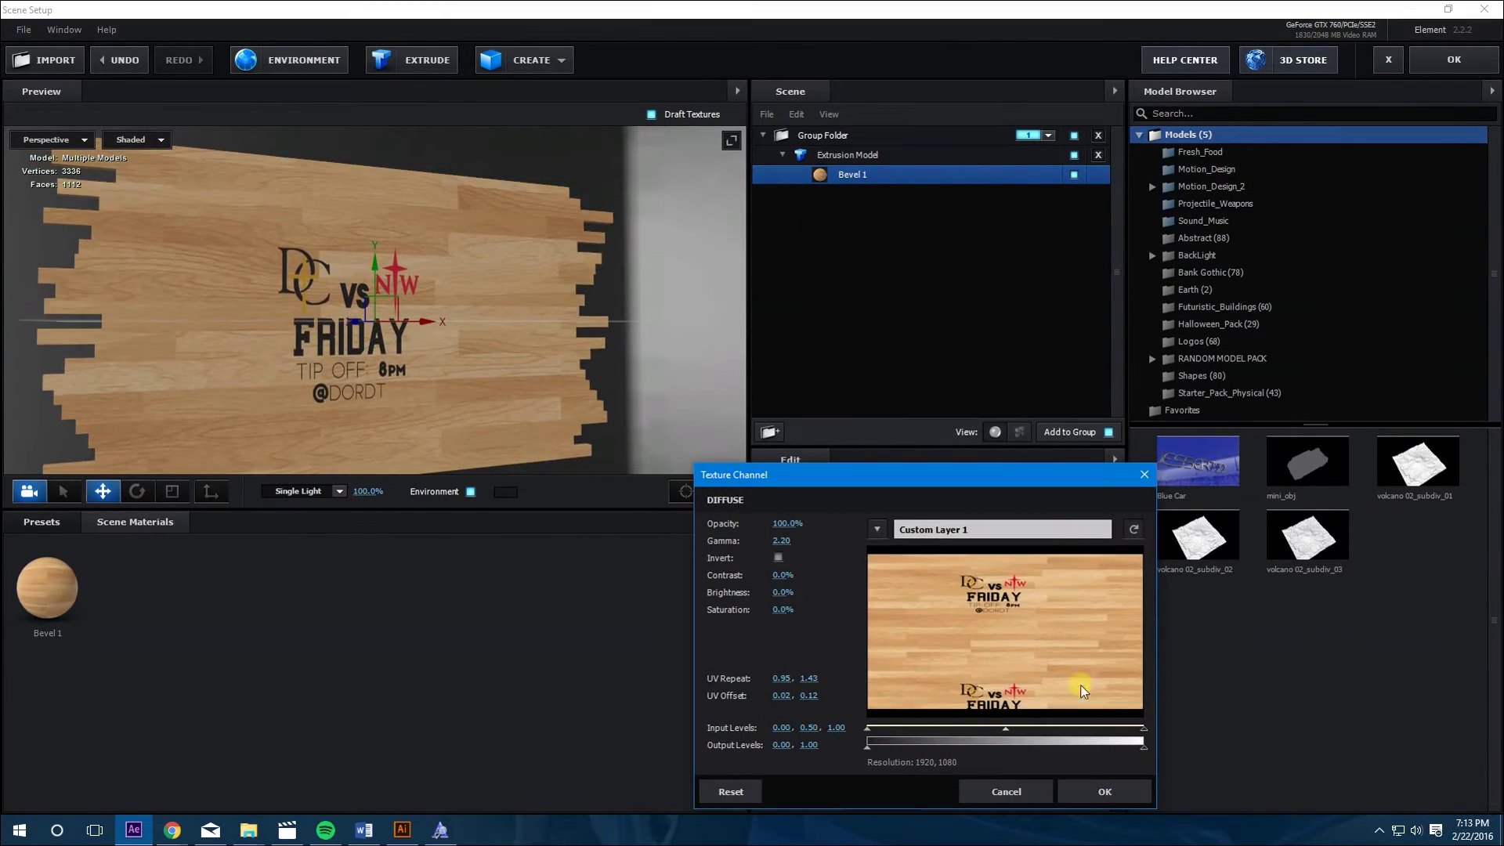
pyautogui.click(1104, 791)
pyautogui.moveTo(467, 396); pyautogui.dragTo(365, 317)
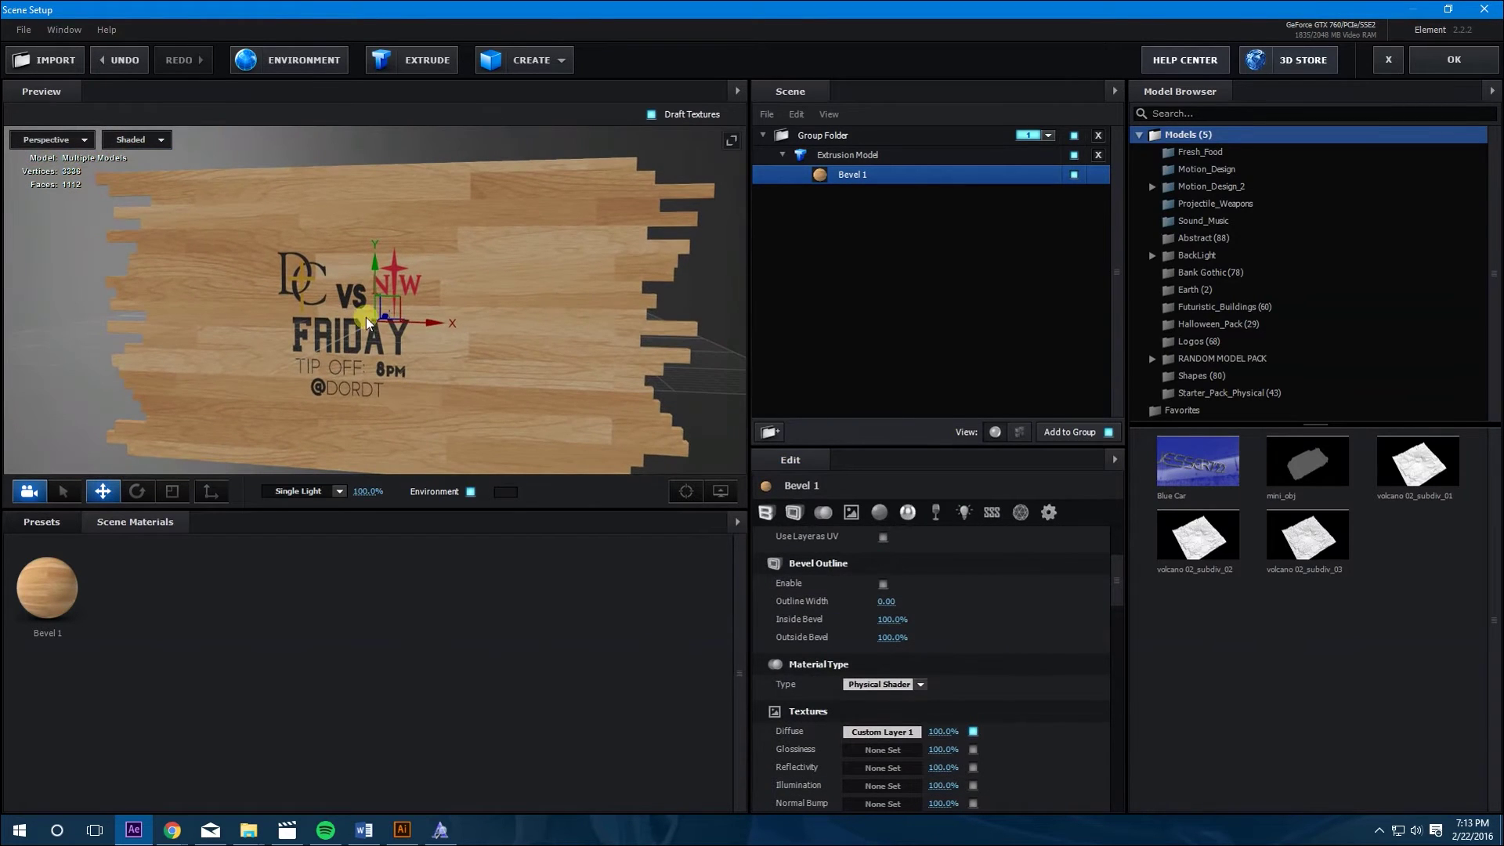
# Set the Element scene's environment map to the Crowd layer
pyautogui.click(274, 62)
pyautogui.click(701, 302)
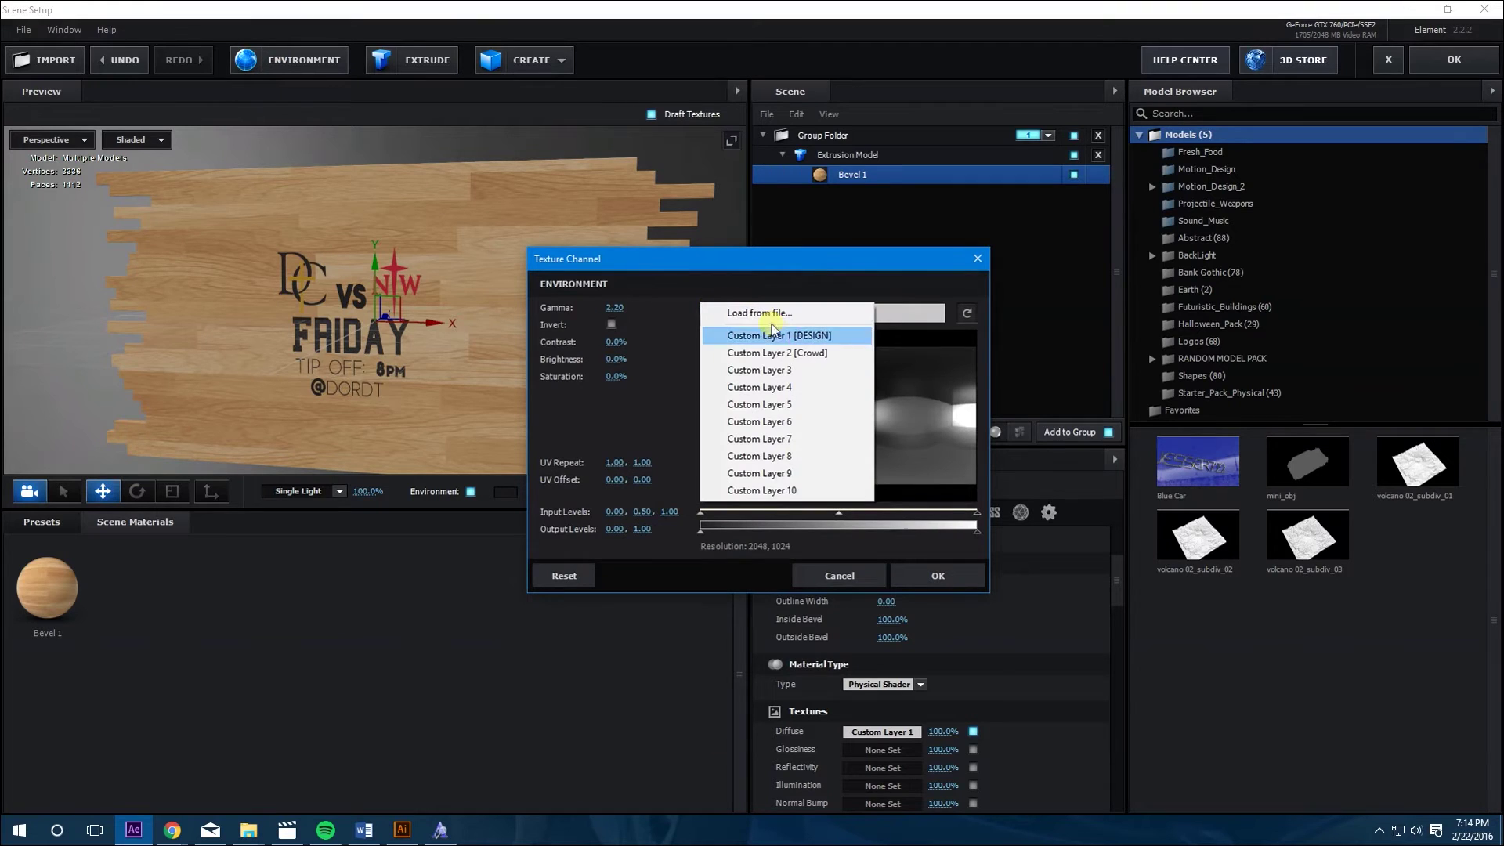
pyautogui.click(786, 354)
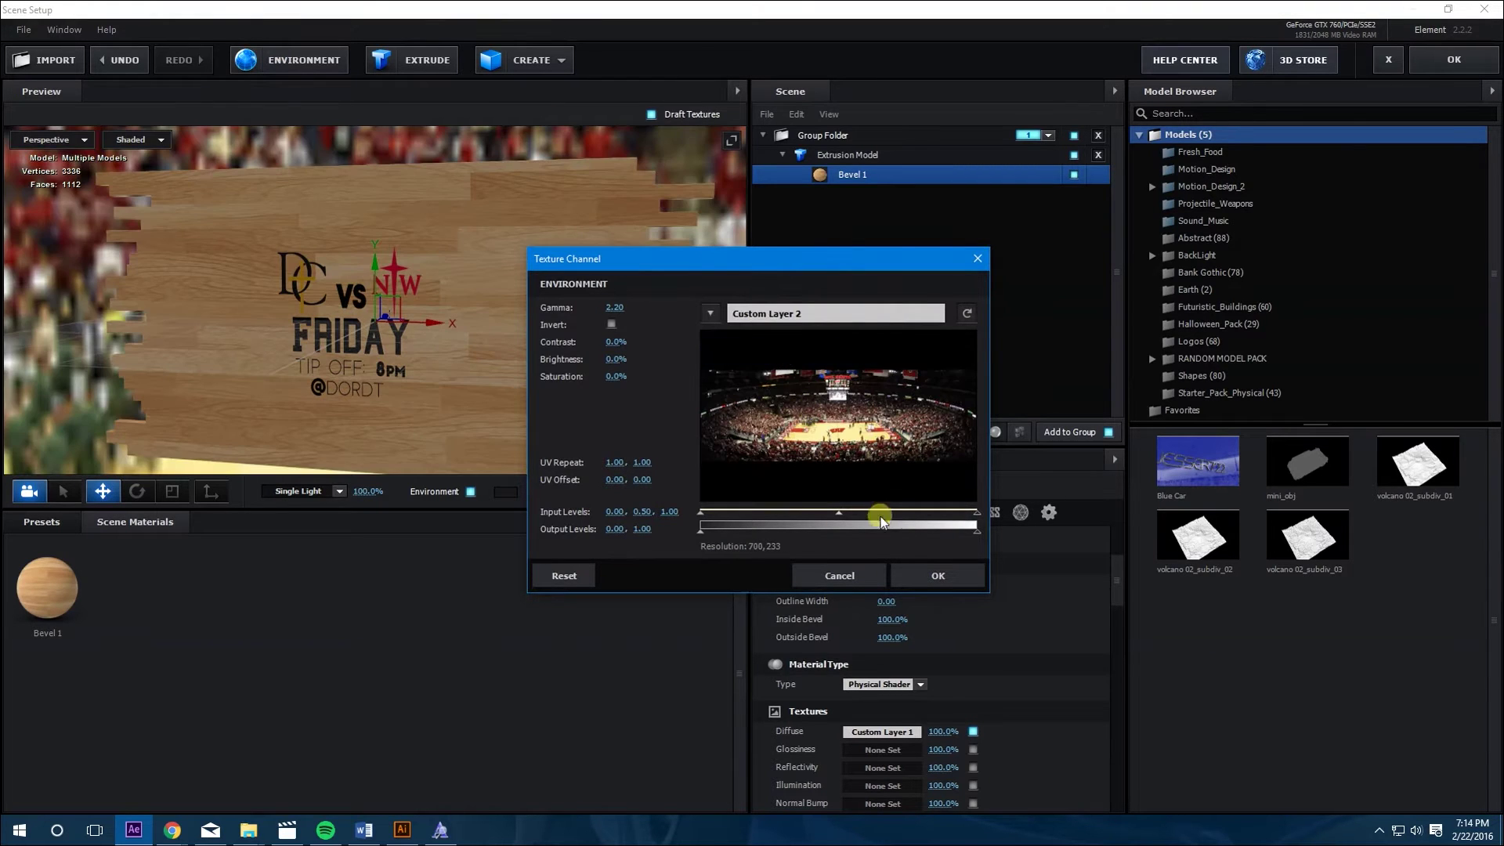
pyautogui.click(909, 570)
# Raise Bevel 1's reflectivity intensity to about 17% to reflect the crowd
pyautogui.moveTo(502, 387); pyautogui.dragTo(459, 378)
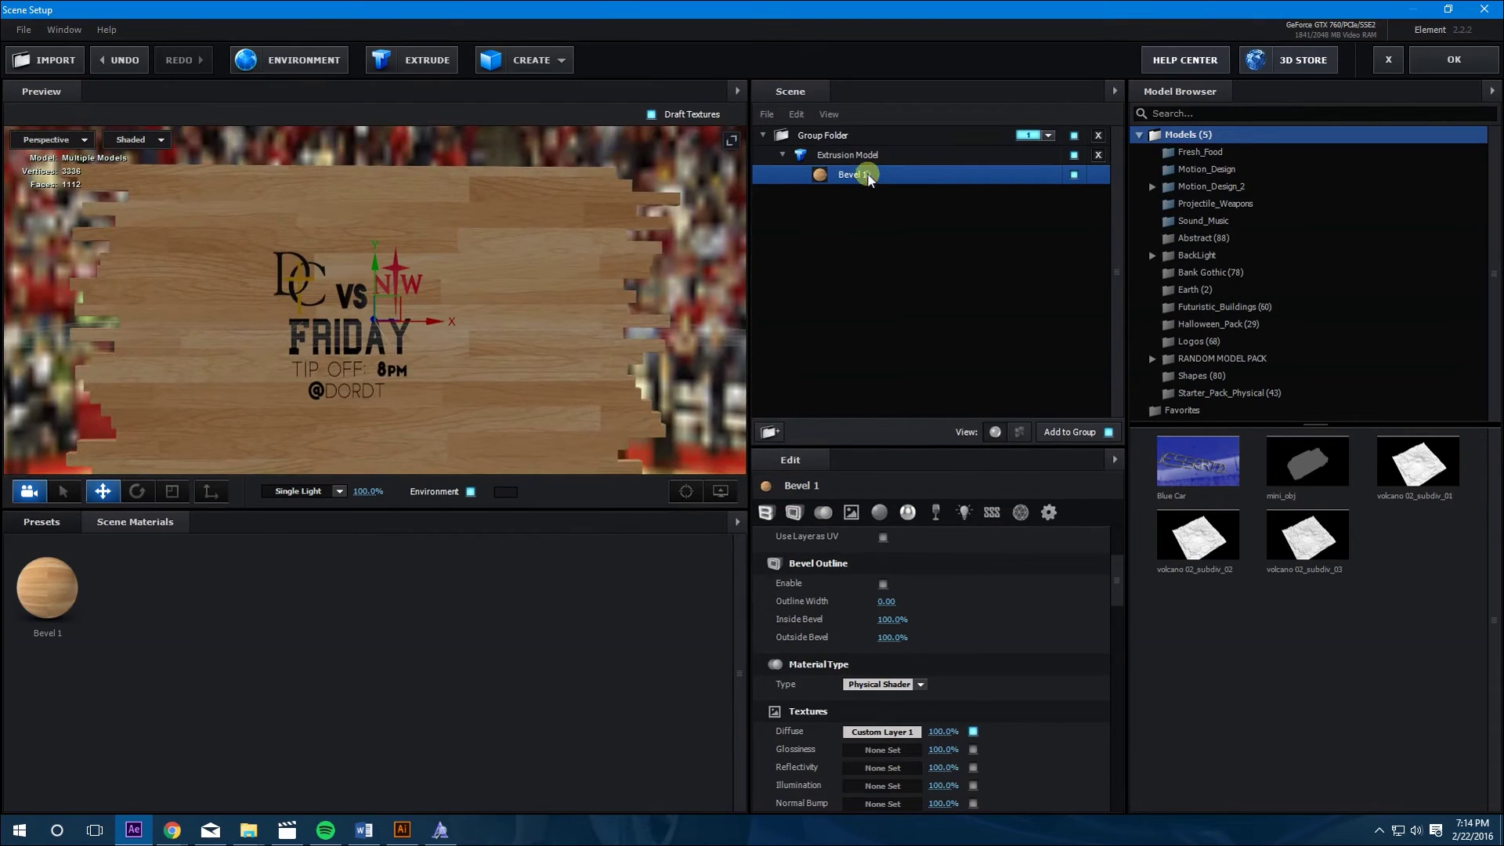
pyautogui.scroll(-6, 817, 655)
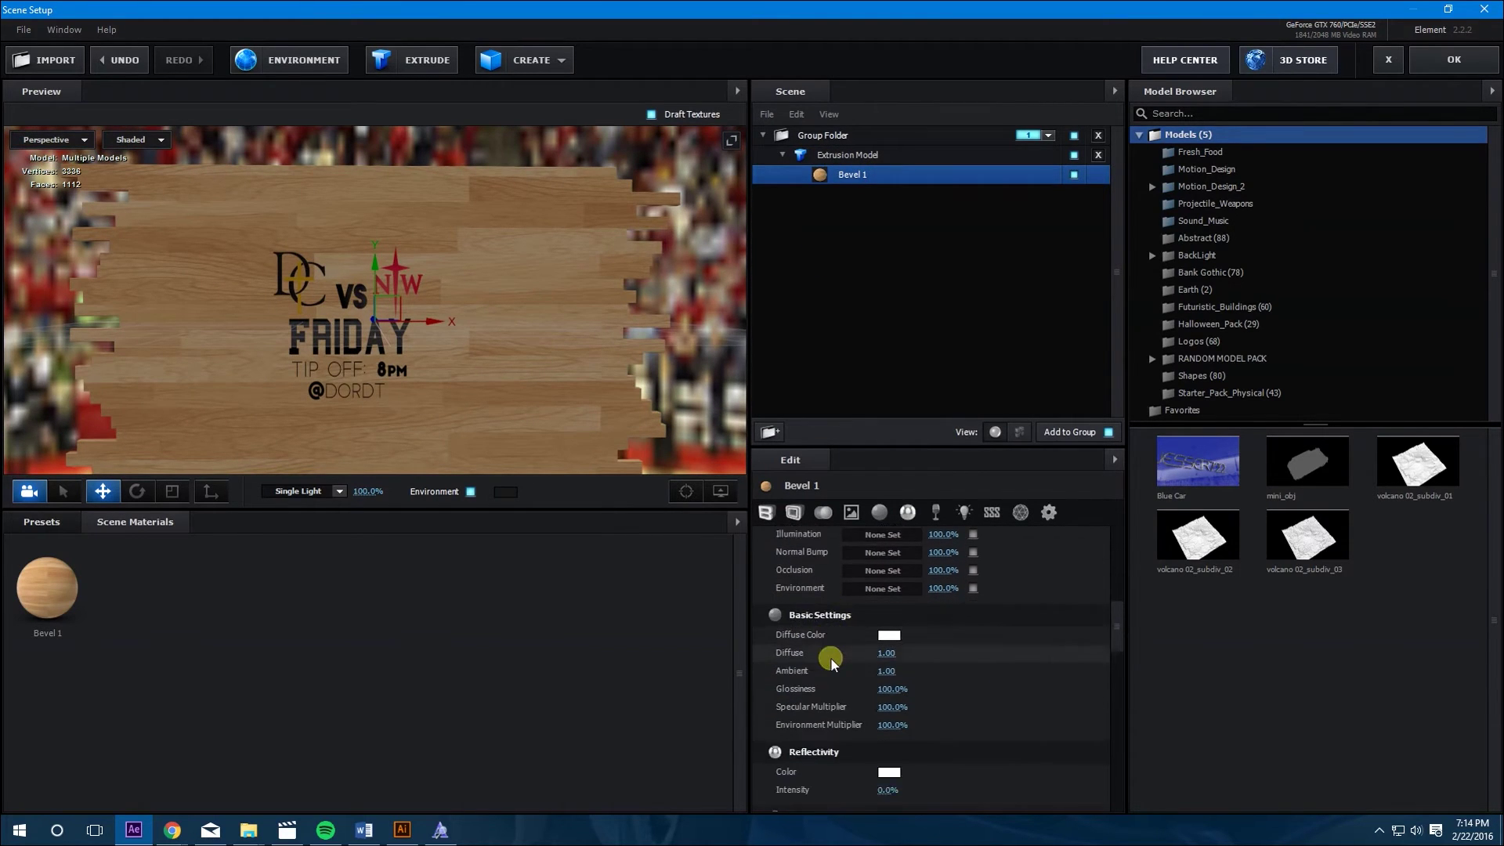
pyautogui.scroll(-2, 835, 655)
pyautogui.moveTo(879, 712); pyautogui.dragTo(913, 719)
pyautogui.scroll(-2, 913, 719)
pyautogui.moveTo(368, 426); pyautogui.dragTo(476, 380)
# Hide the FLOOR, DESIGN and Crowd layers and add a new Camera 1 layer
pyautogui.click(1433, 61)
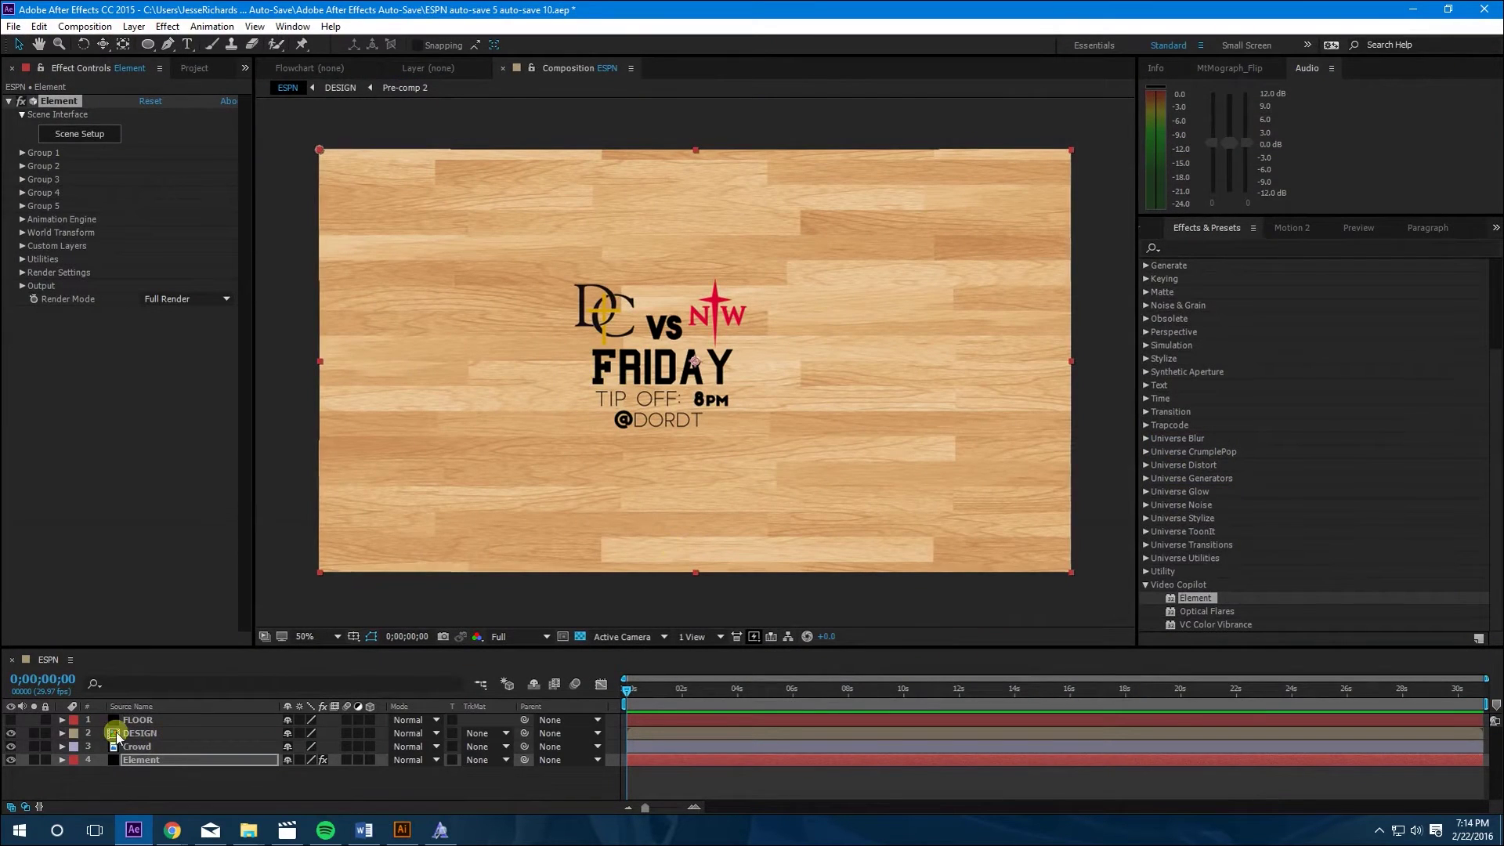
pyautogui.moveTo(13, 724); pyautogui.dragTo(13, 748)
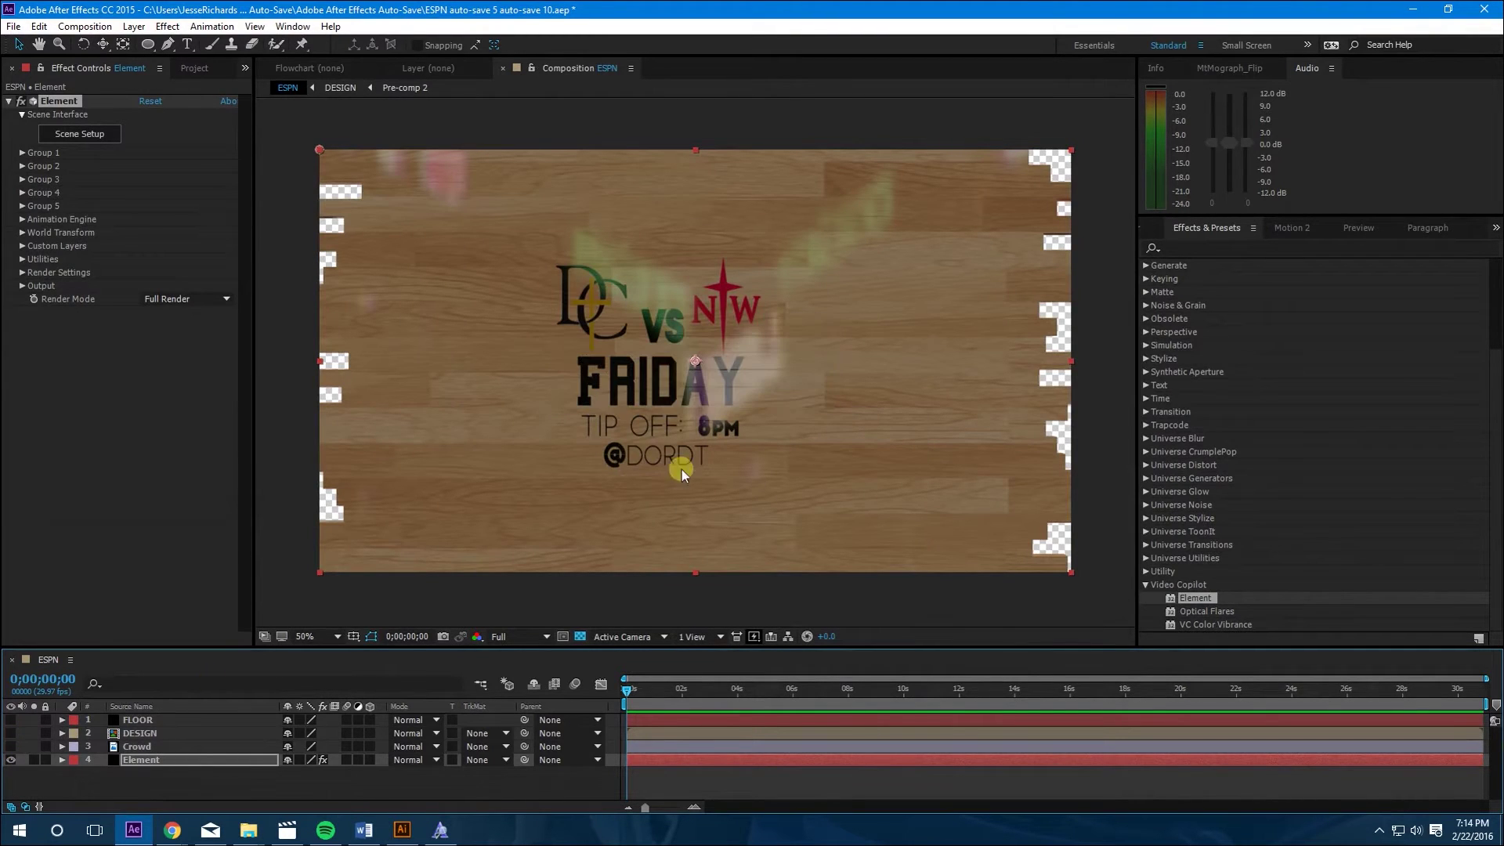
pyautogui.rightClick(112, 782)
pyautogui.moveTo(187, 633)
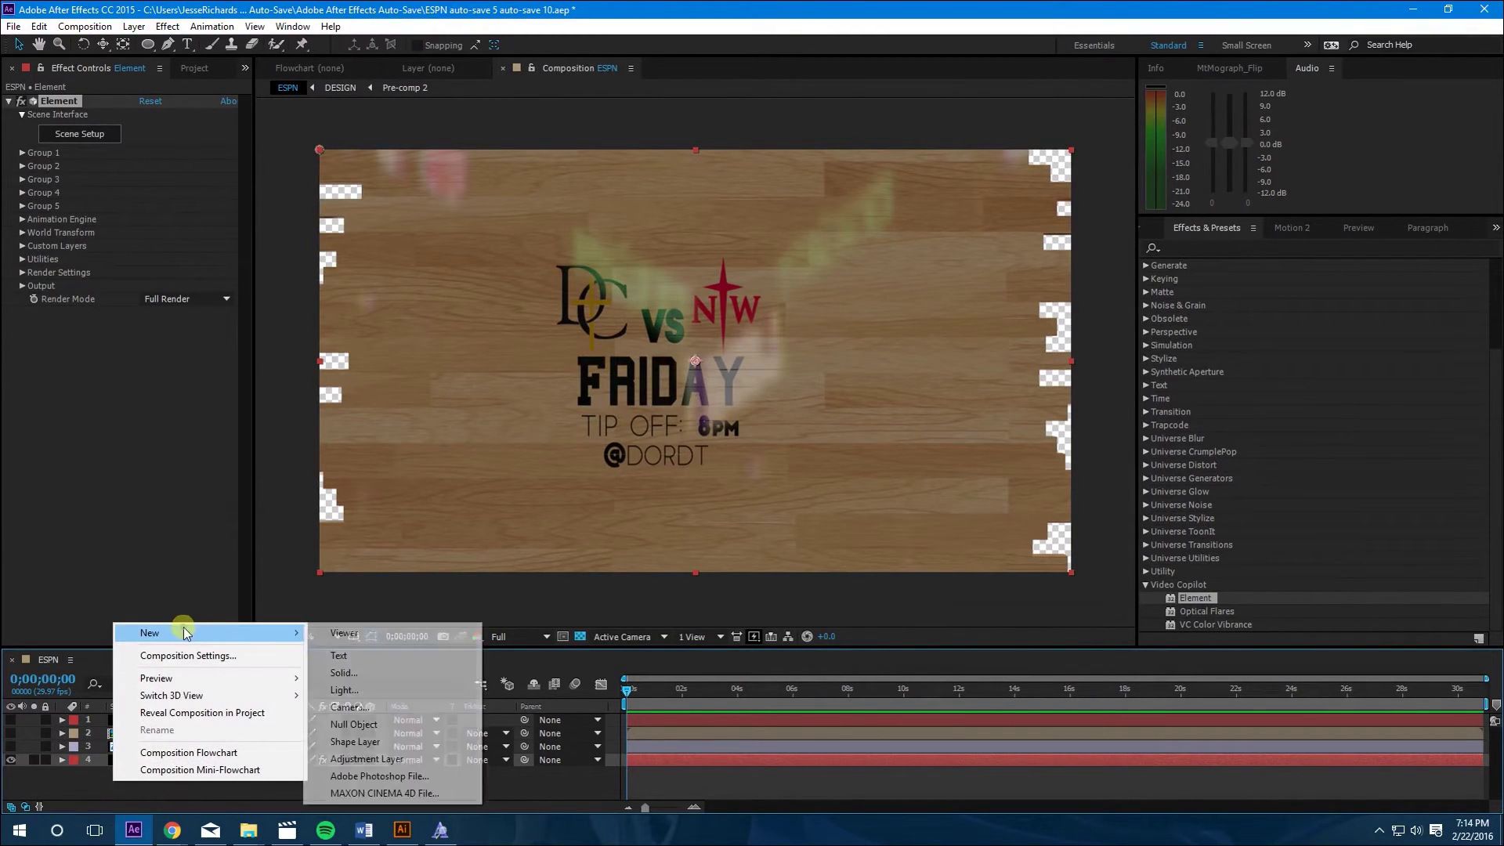
pyautogui.click(350, 707)
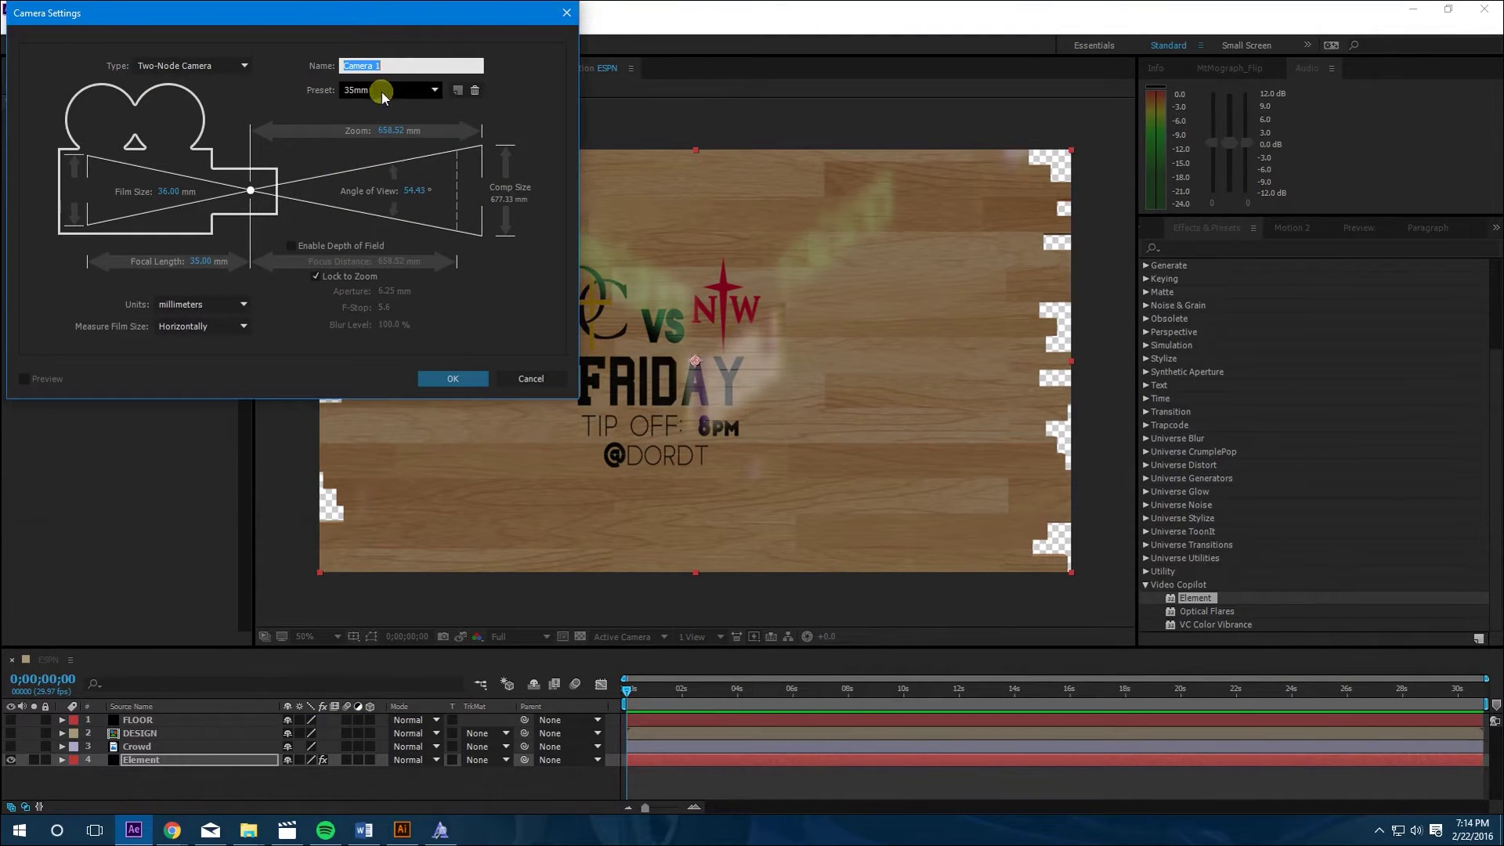
pyautogui.click(458, 379)
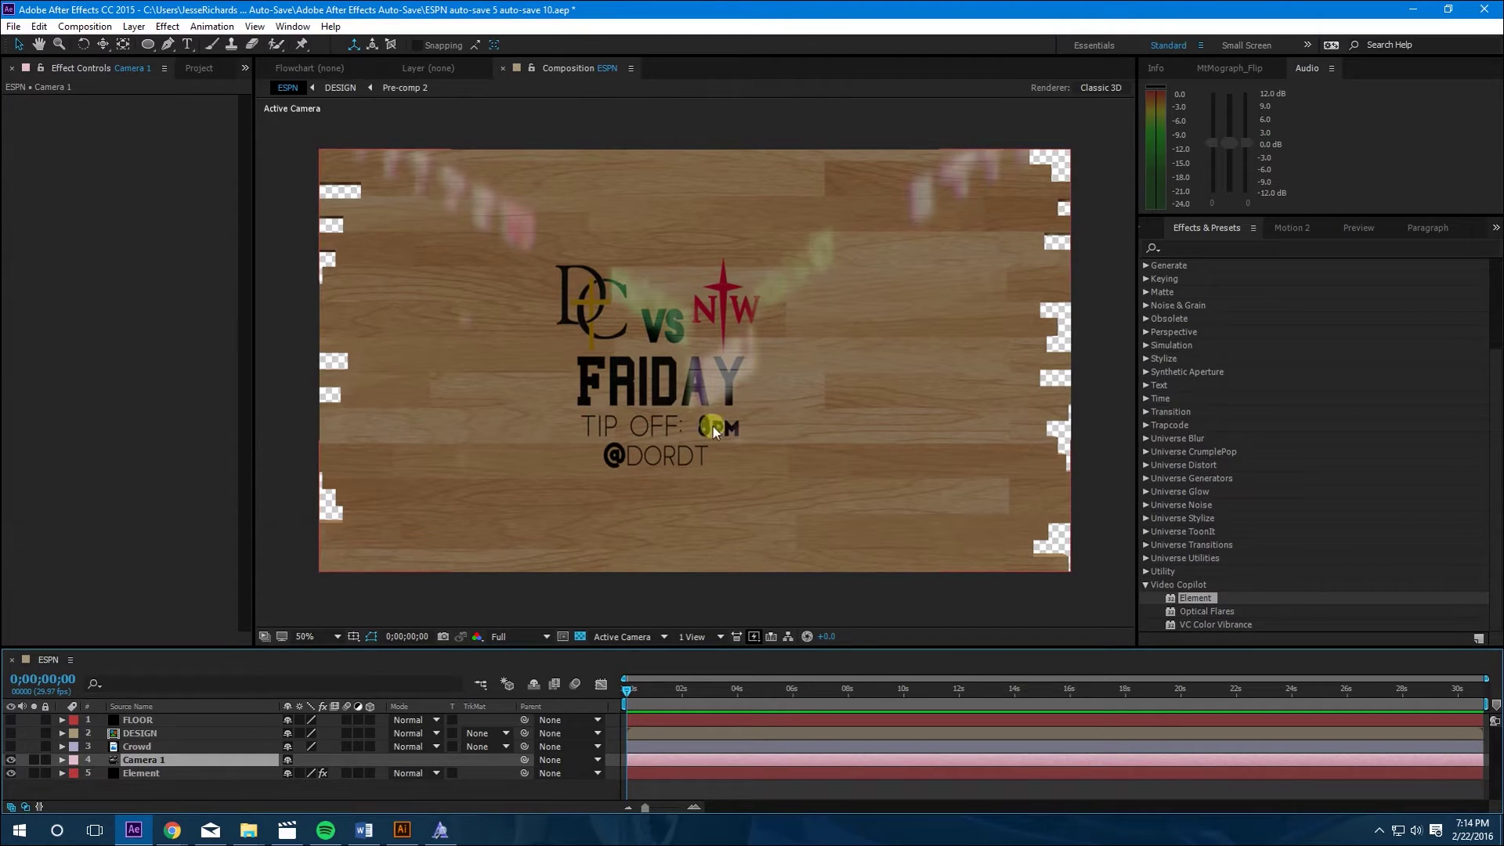
# Orbit Camera 1 so the wood floor tilts away at an angle
pyautogui.press('c')
pyautogui.moveTo(732, 438); pyautogui.dragTo(653, 415)
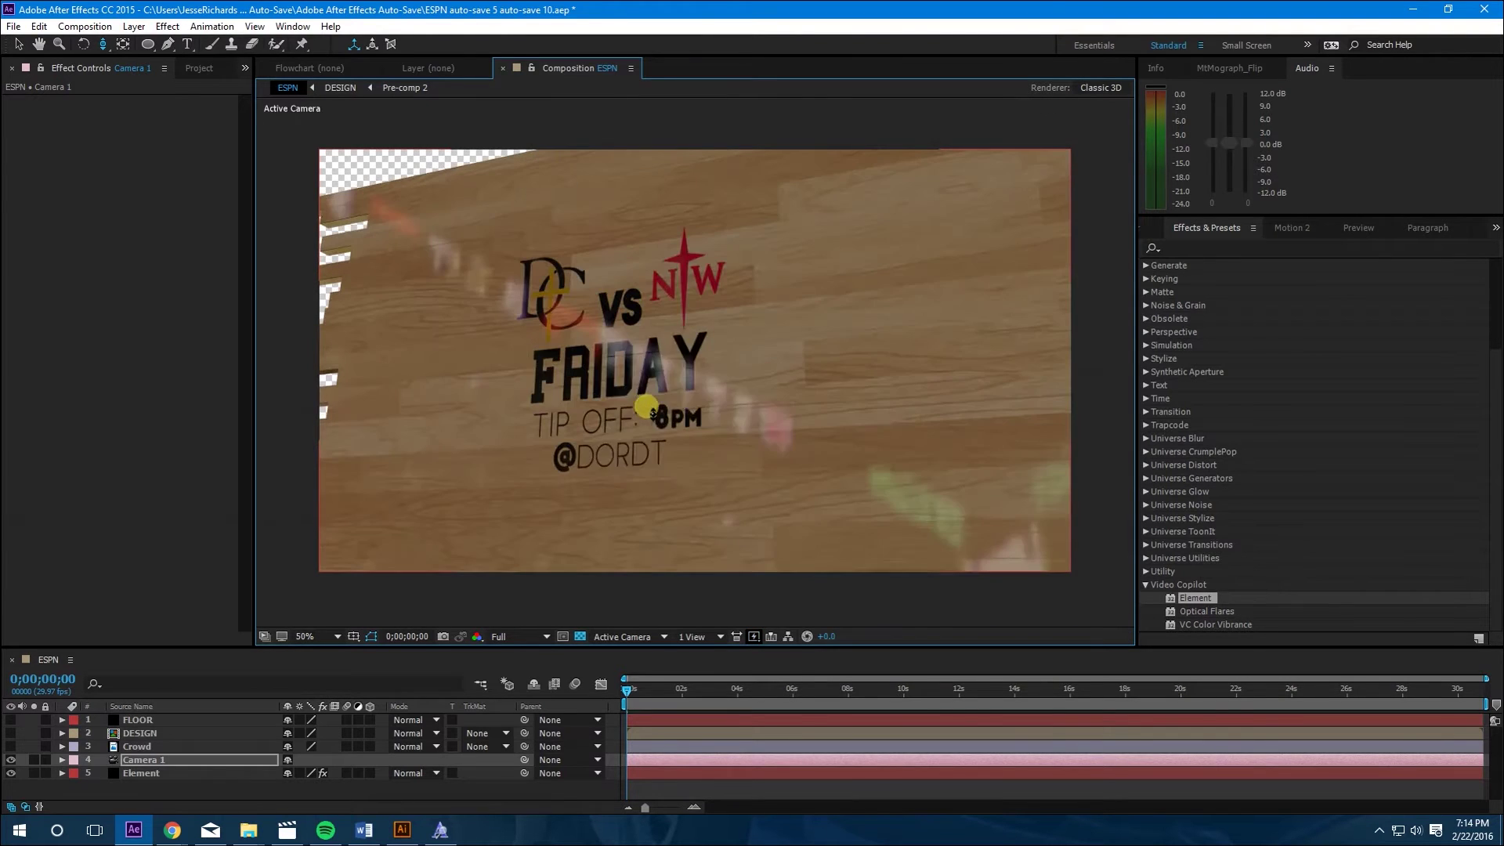
pyautogui.click(252, 761)
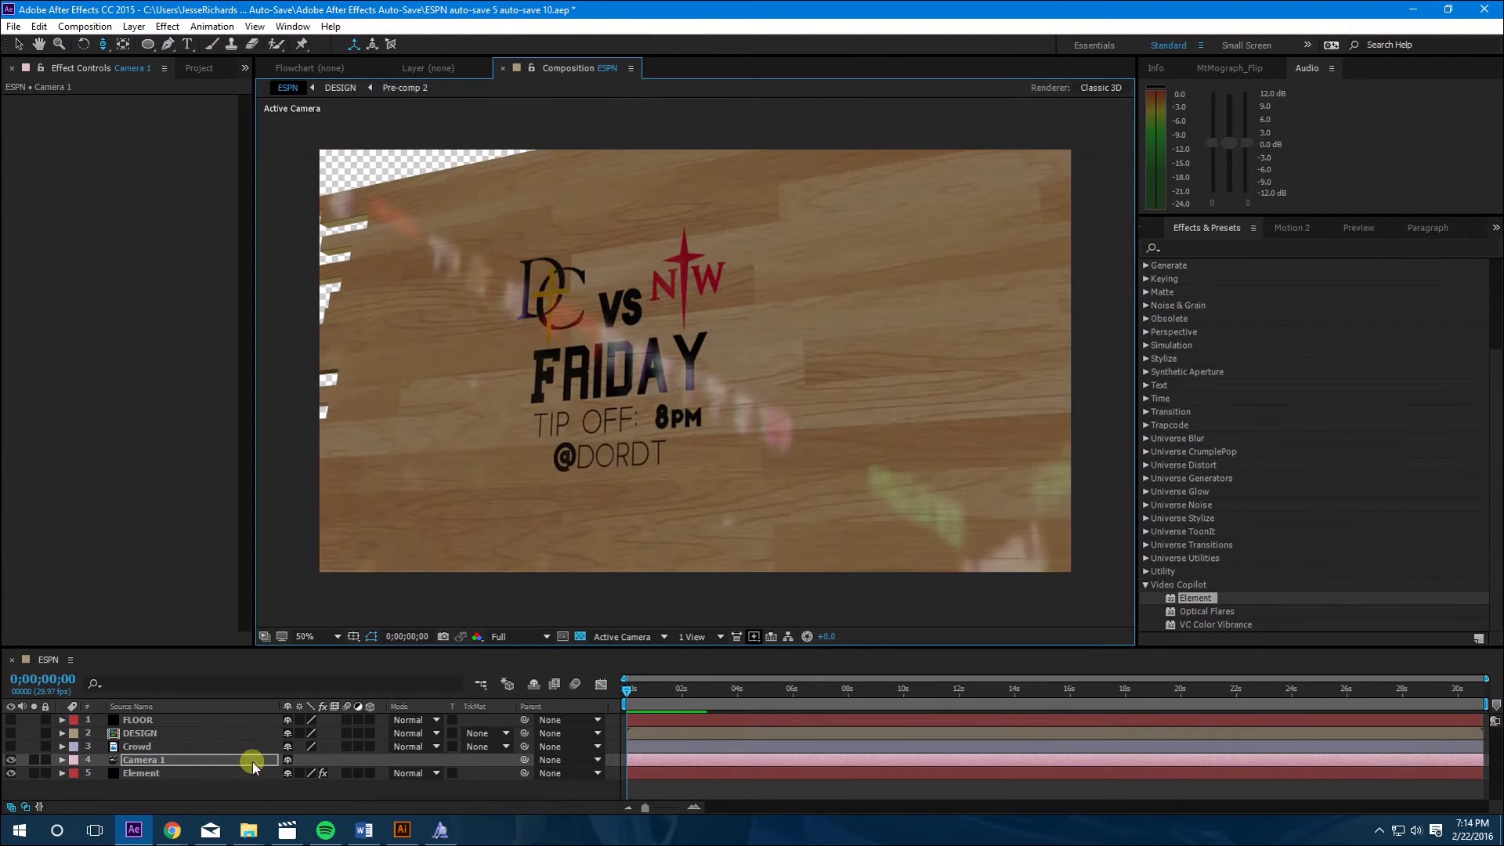
# Enable Show in BG under the Element layer's Render Settings > Physical Environment
pyautogui.click(132, 773)
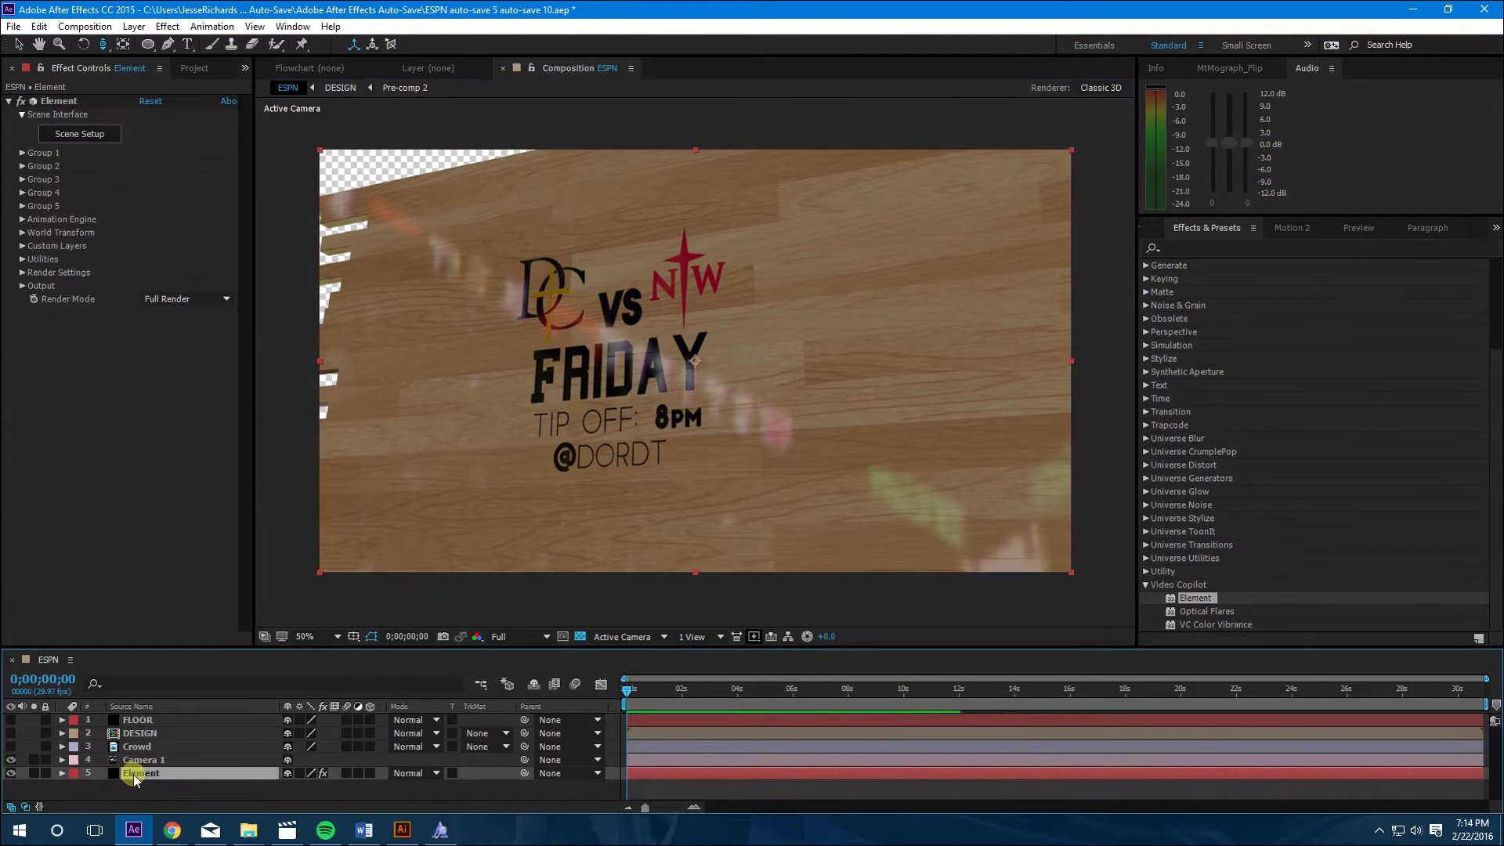
pyautogui.click(22, 272)
pyautogui.click(36, 286)
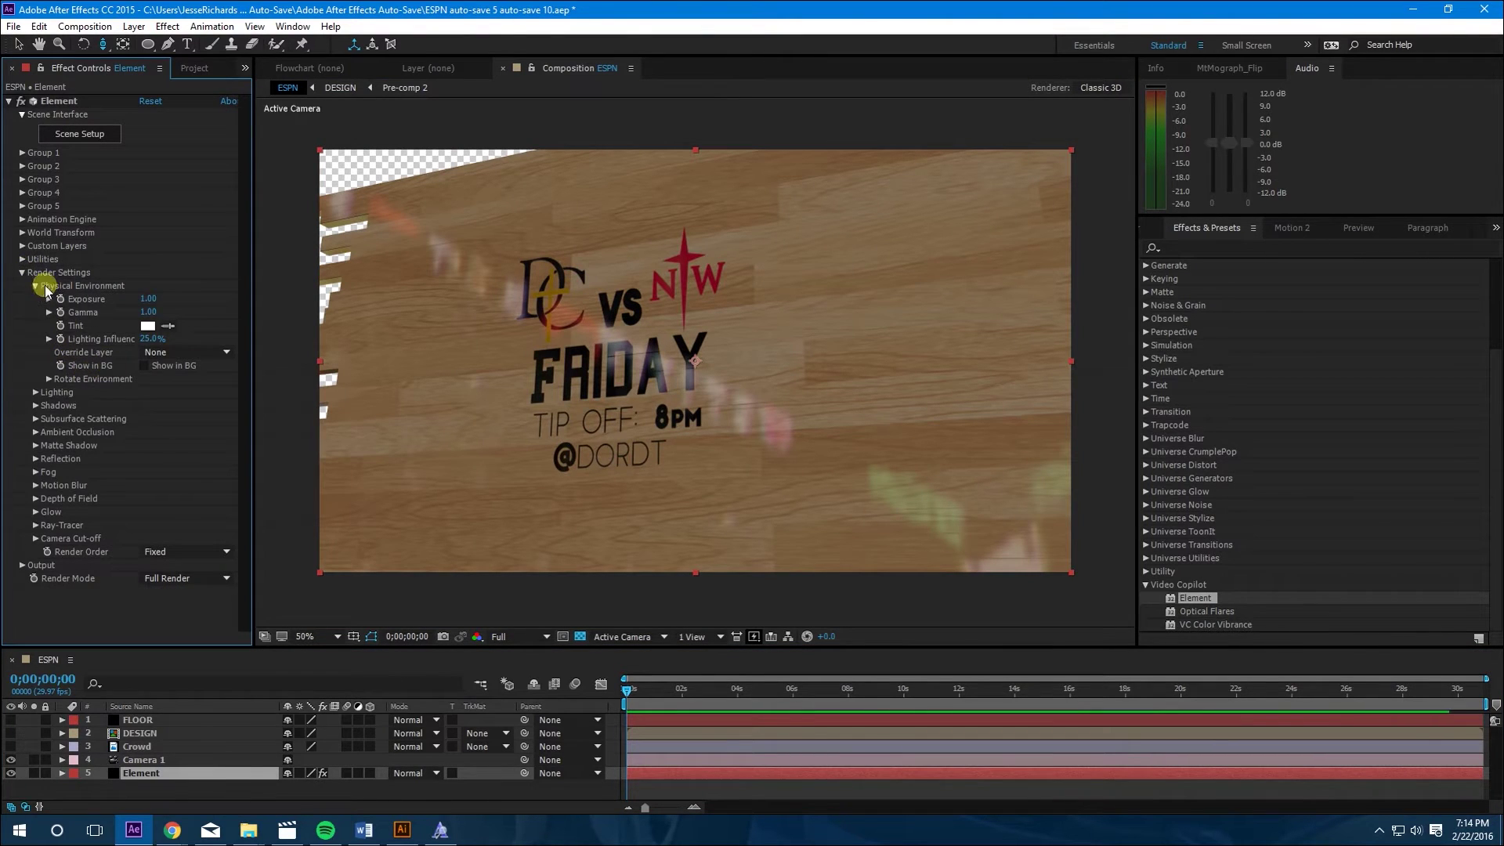
pyautogui.click(36, 286)
pyautogui.click(49, 287)
pyautogui.click(144, 365)
pyautogui.click(35, 287)
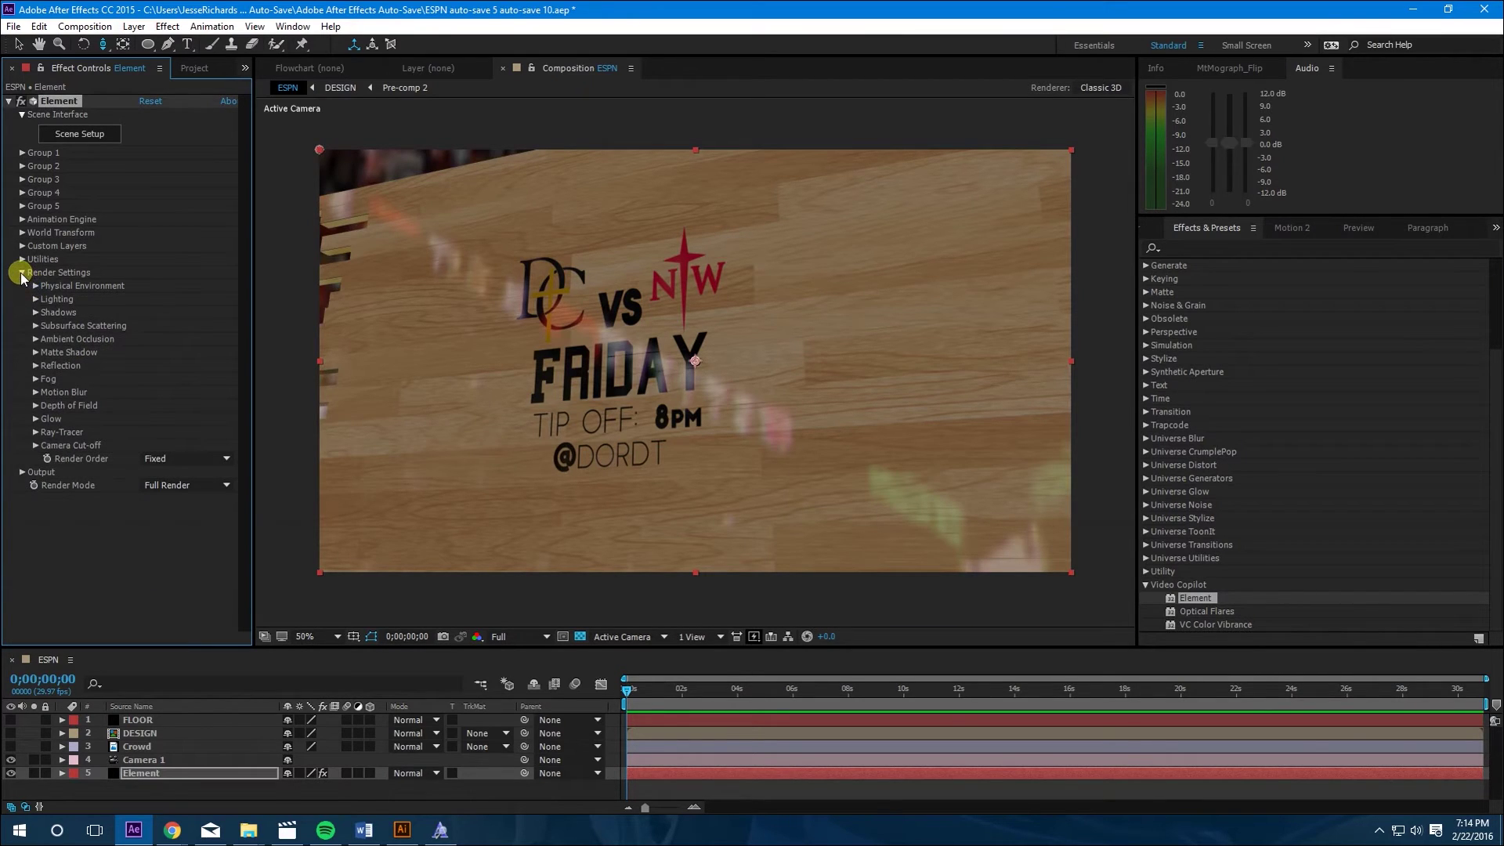
pyautogui.click(22, 272)
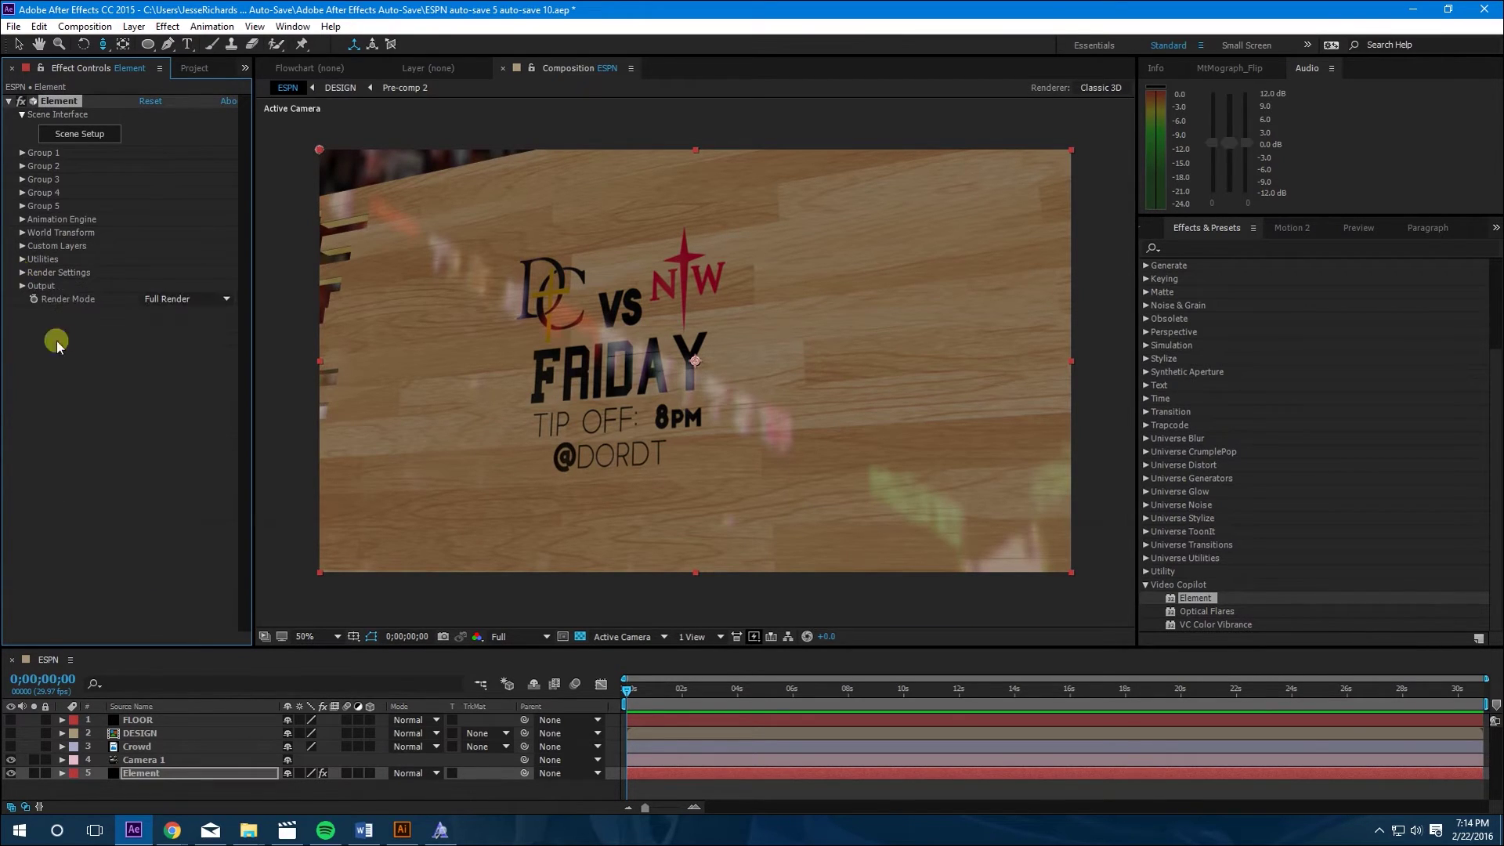
pyautogui.click(60, 775)
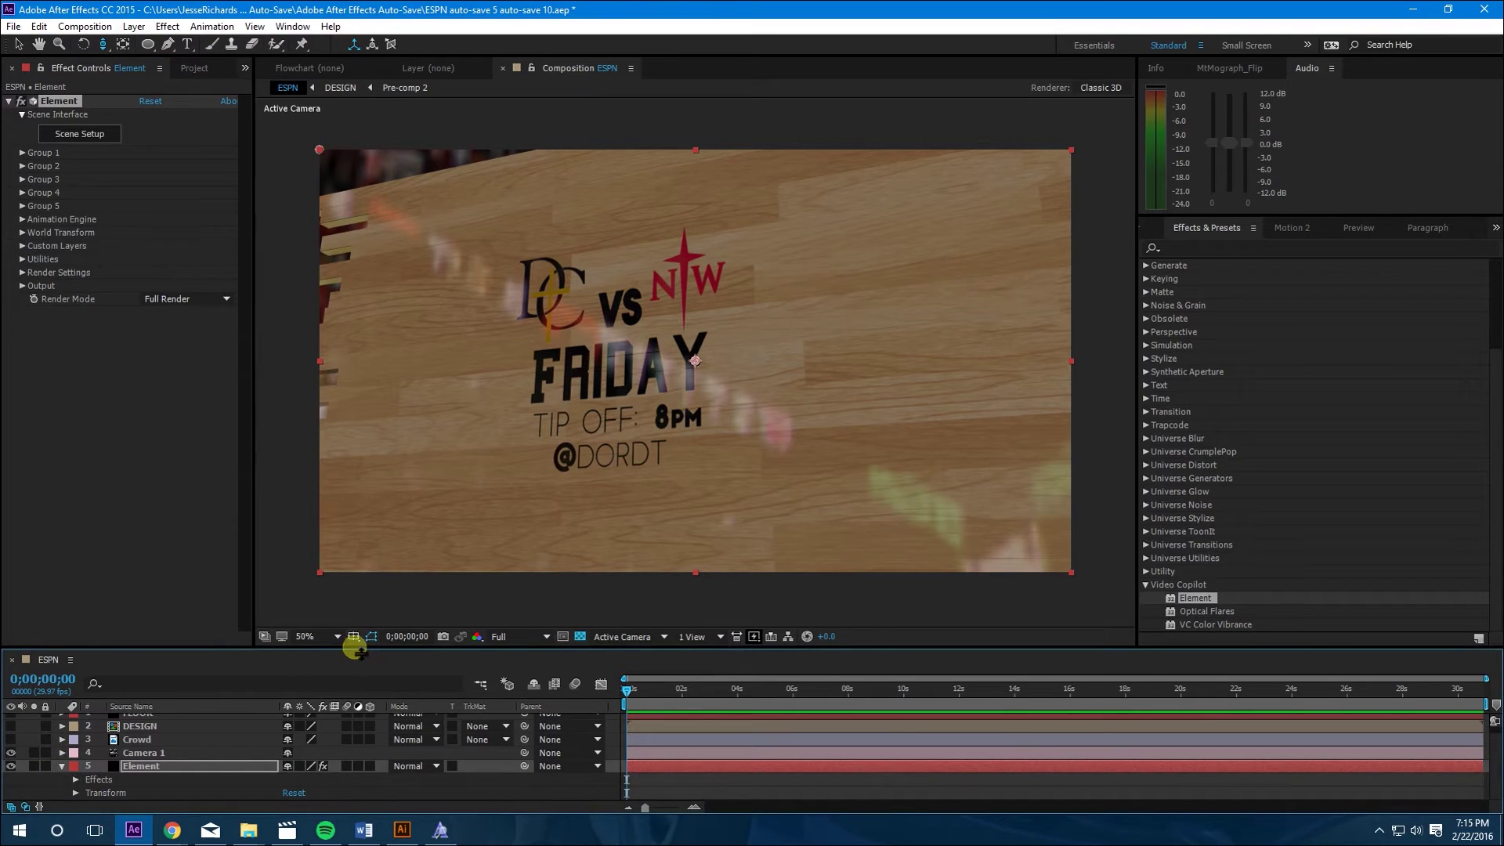
pyautogui.moveTo(339, 648); pyautogui.dragTo(338, 504)
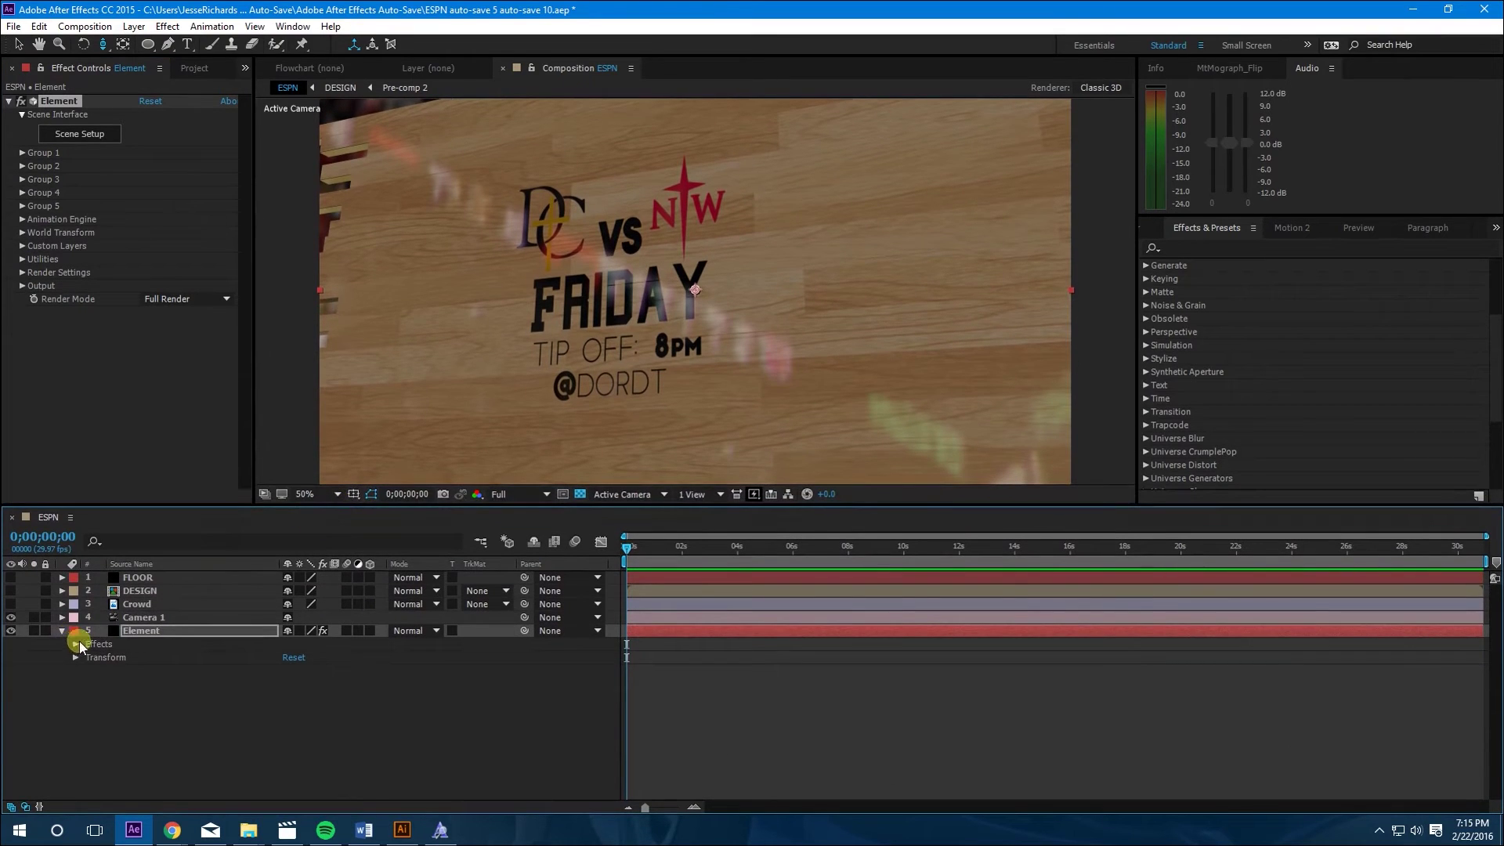
# Enable Multi-Object in Group 1's Particle Look settings of the Element effect
pyautogui.click(76, 644)
pyautogui.click(87, 657)
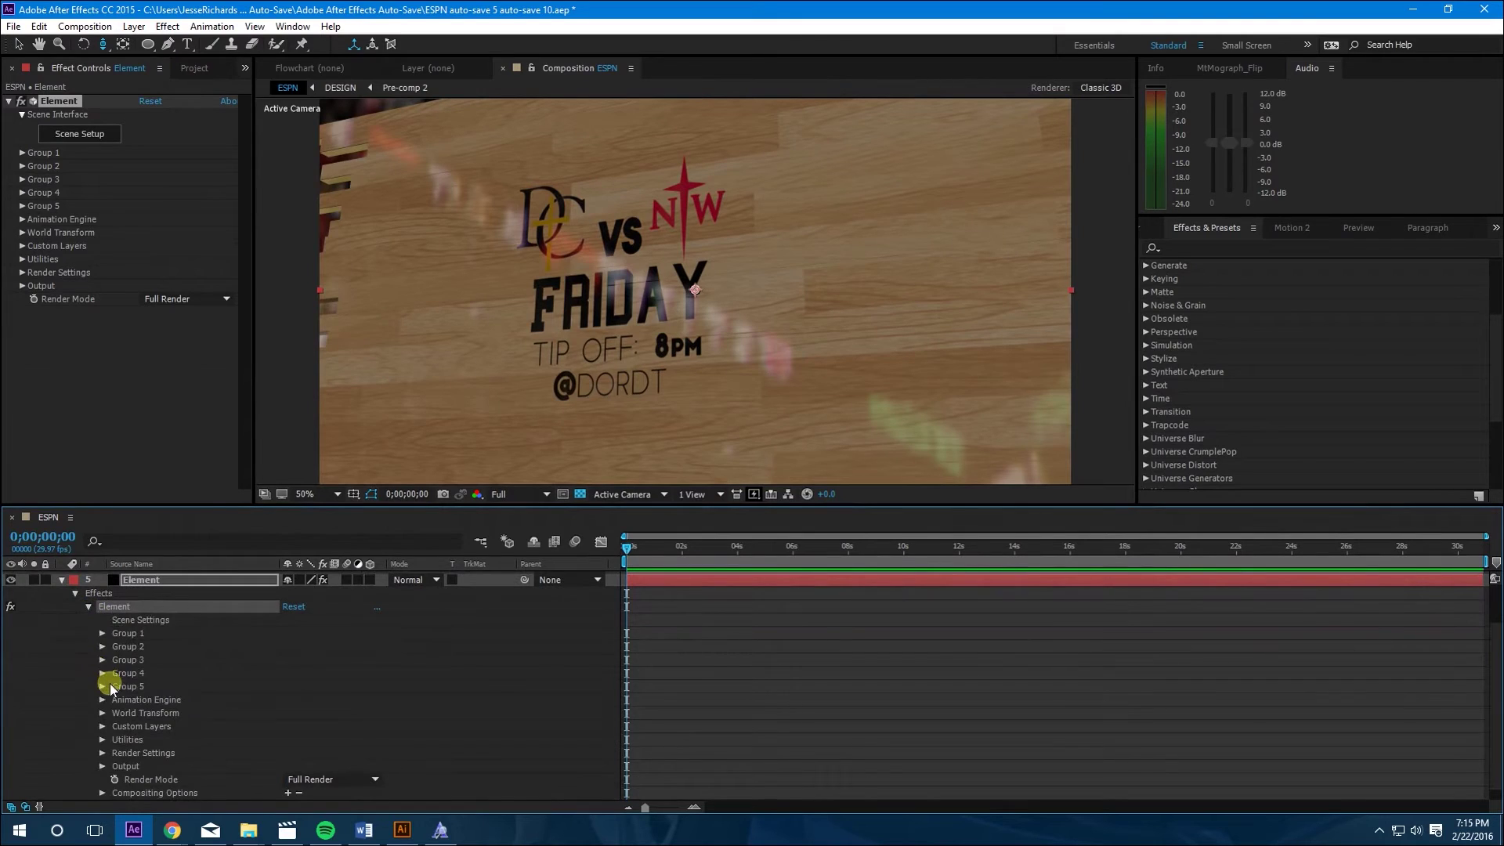
pyautogui.click(102, 634)
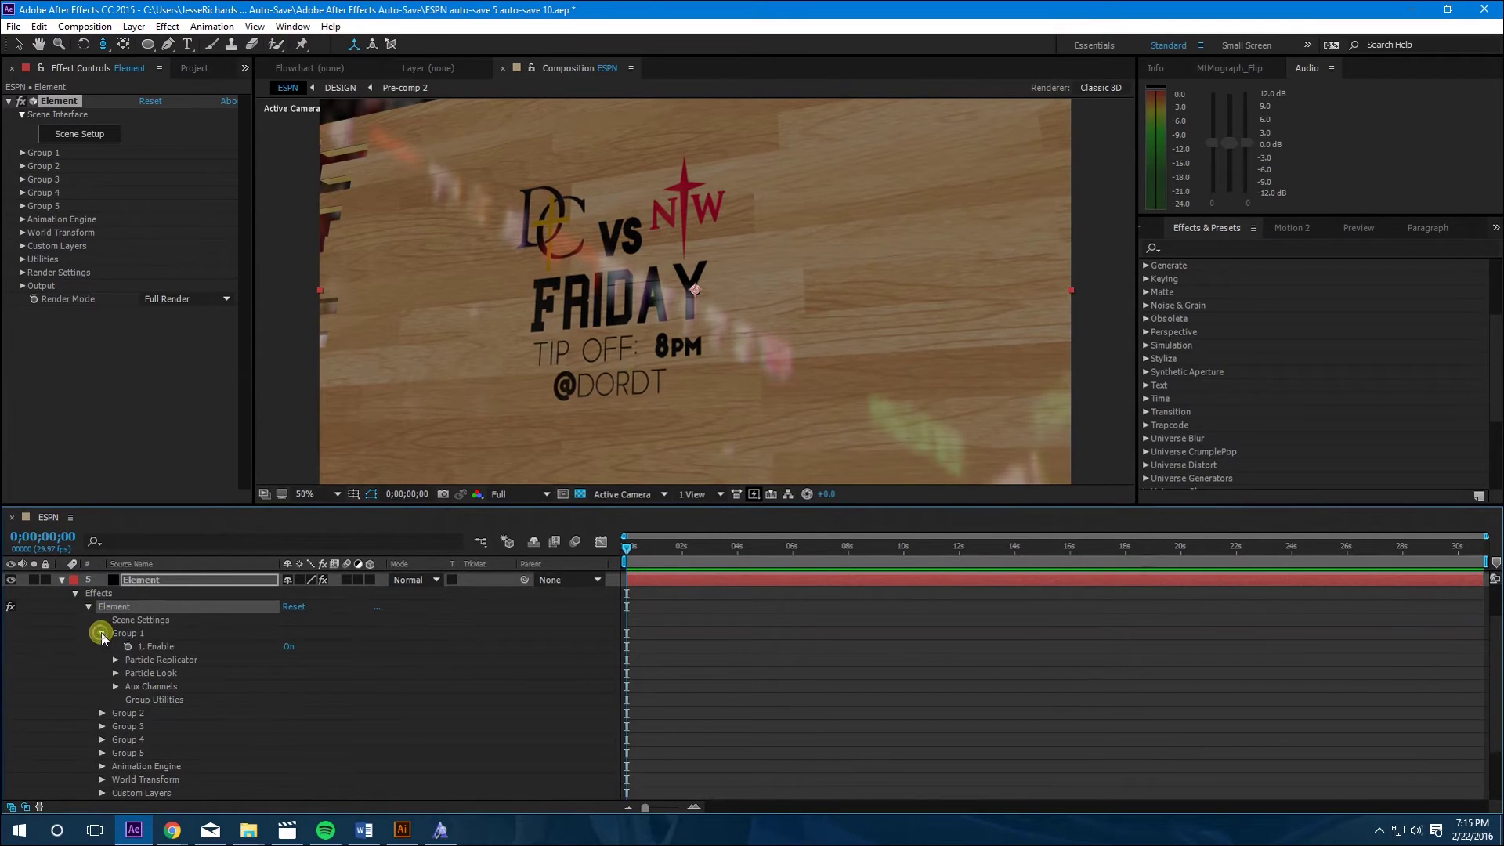
pyautogui.click(116, 673)
pyautogui.scroll(-5, 158, 691)
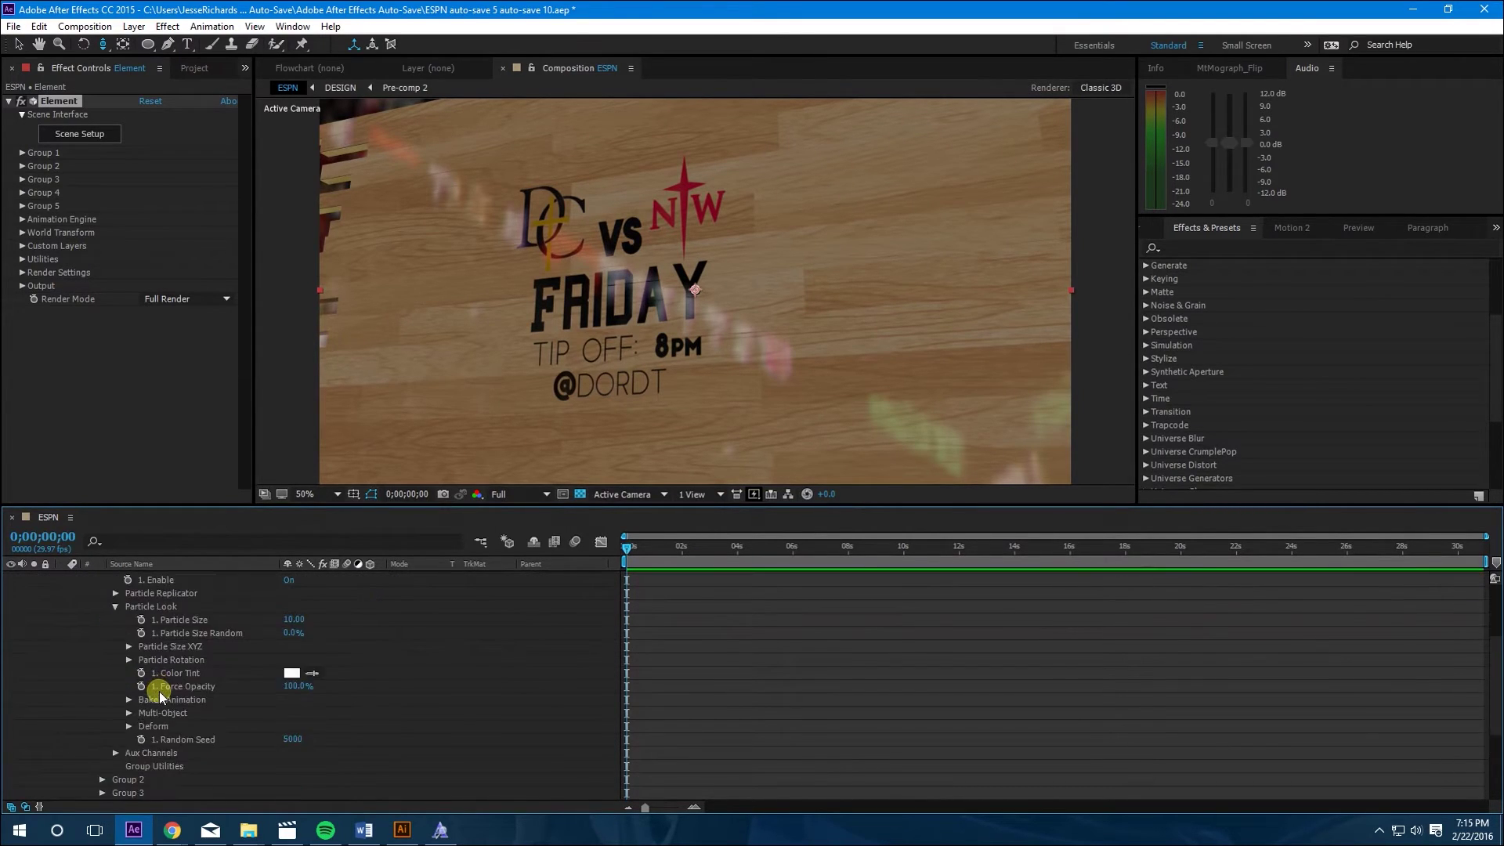
pyautogui.click(129, 660)
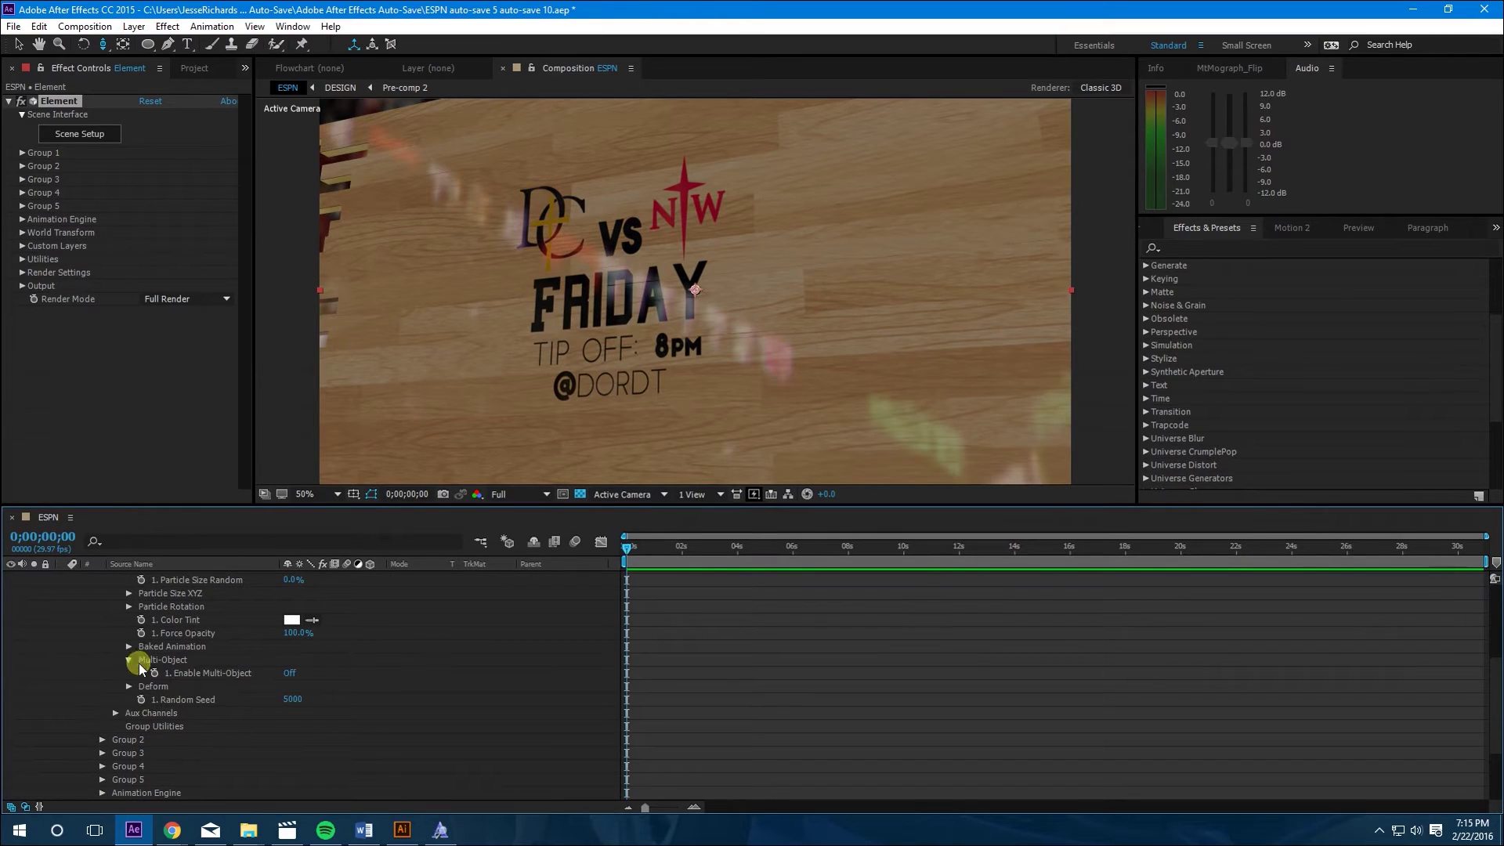
pyautogui.click(289, 673)
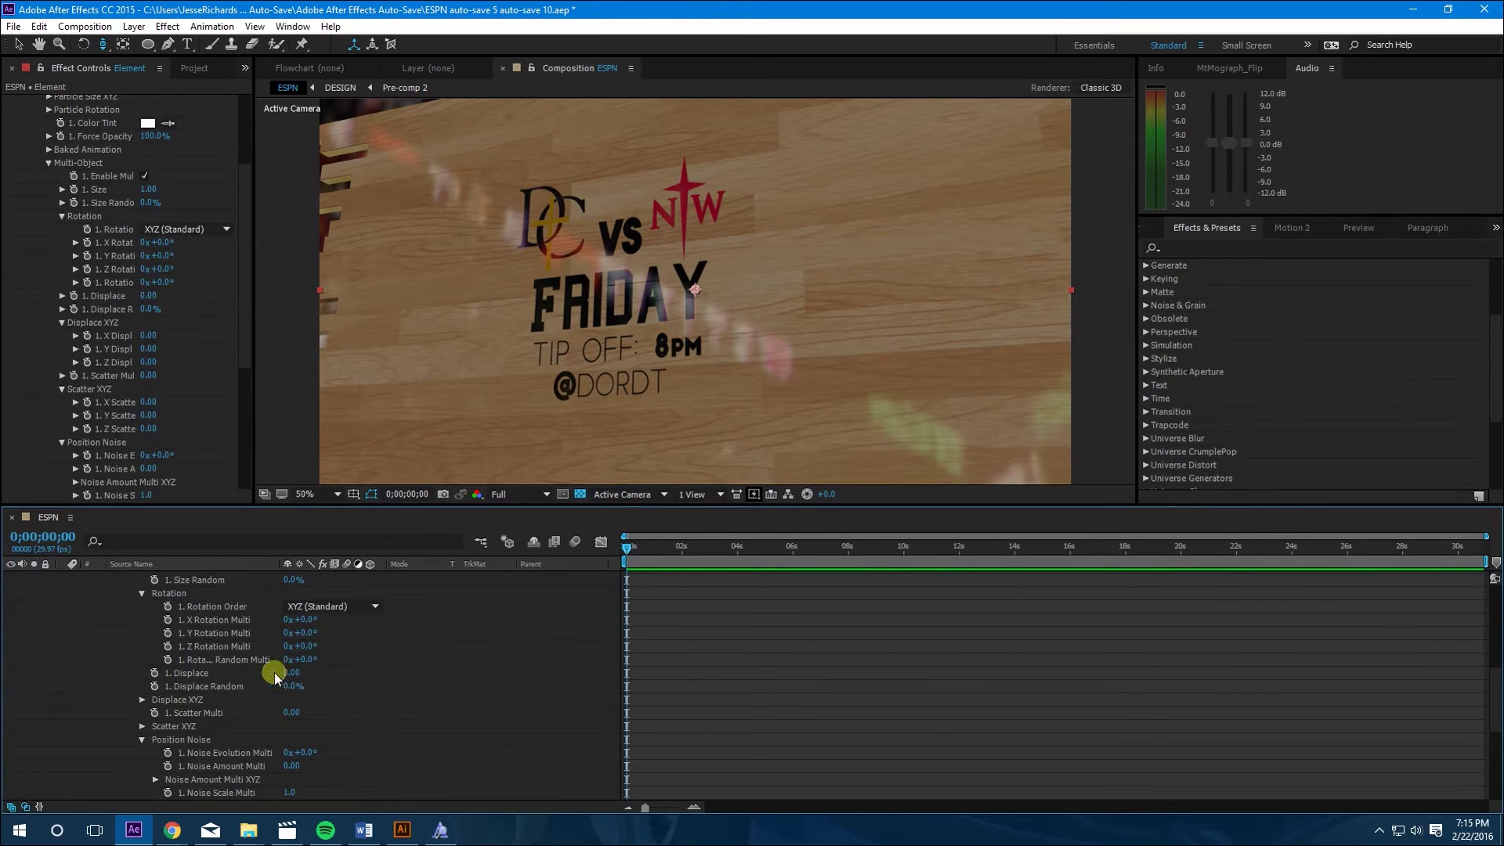
# Add X Displace and Y Displace keyframes at 0s
pyautogui.click(141, 594)
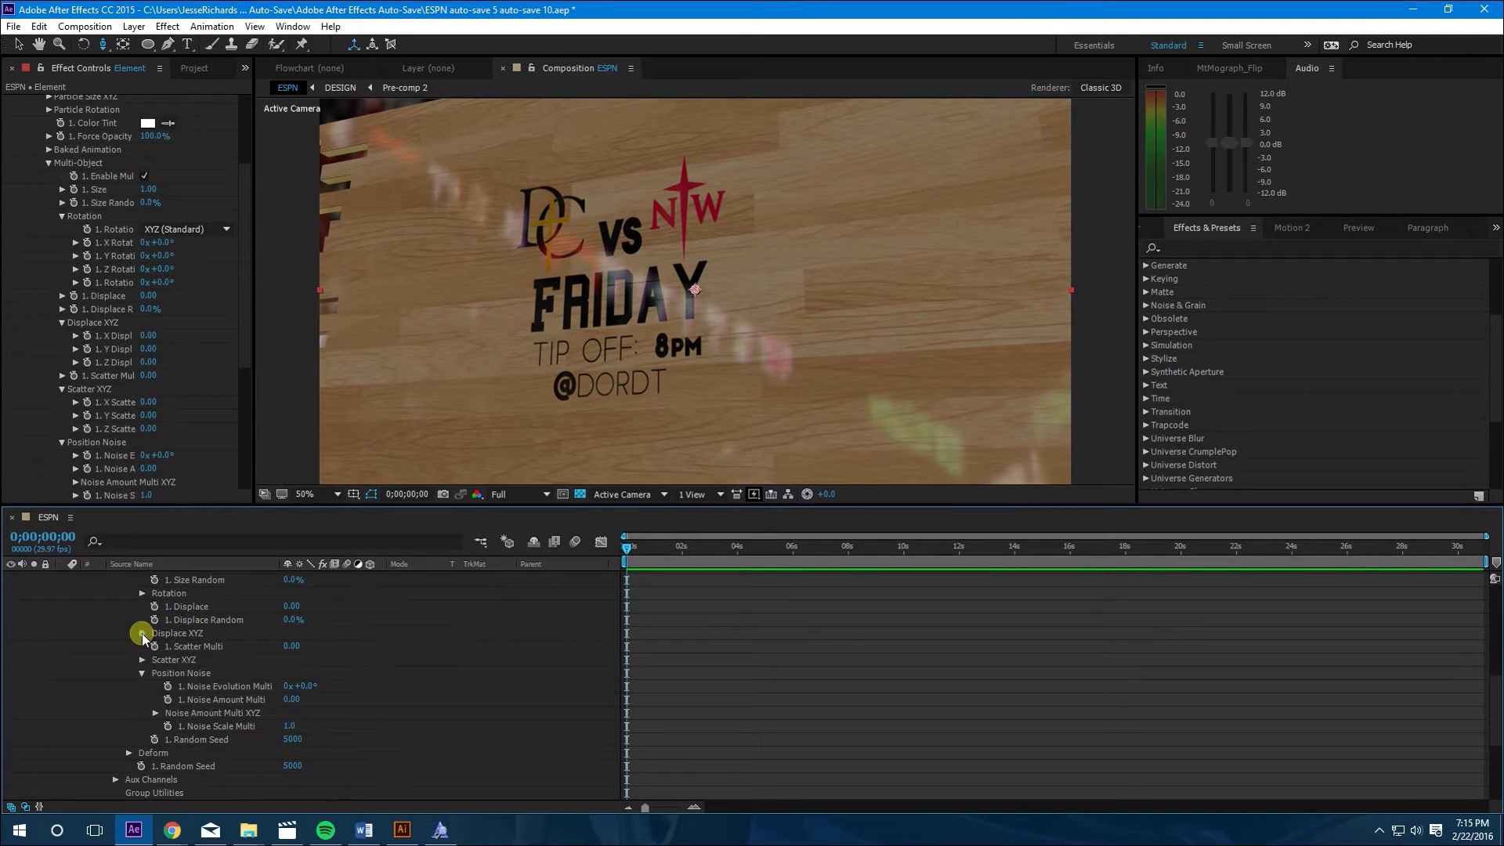
pyautogui.click(142, 632)
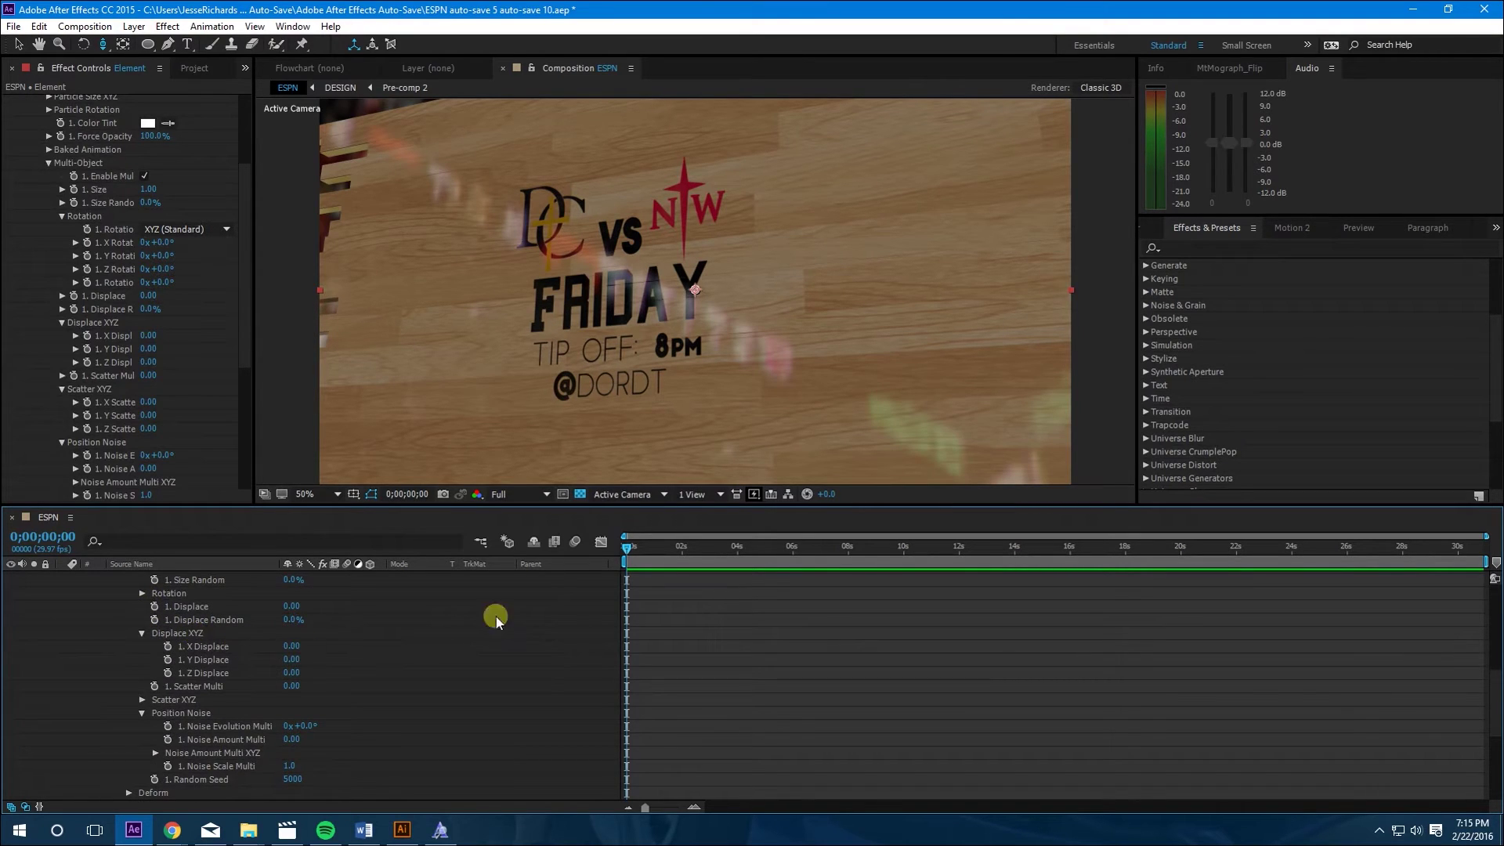
pyautogui.click(168, 646)
pyautogui.click(168, 659)
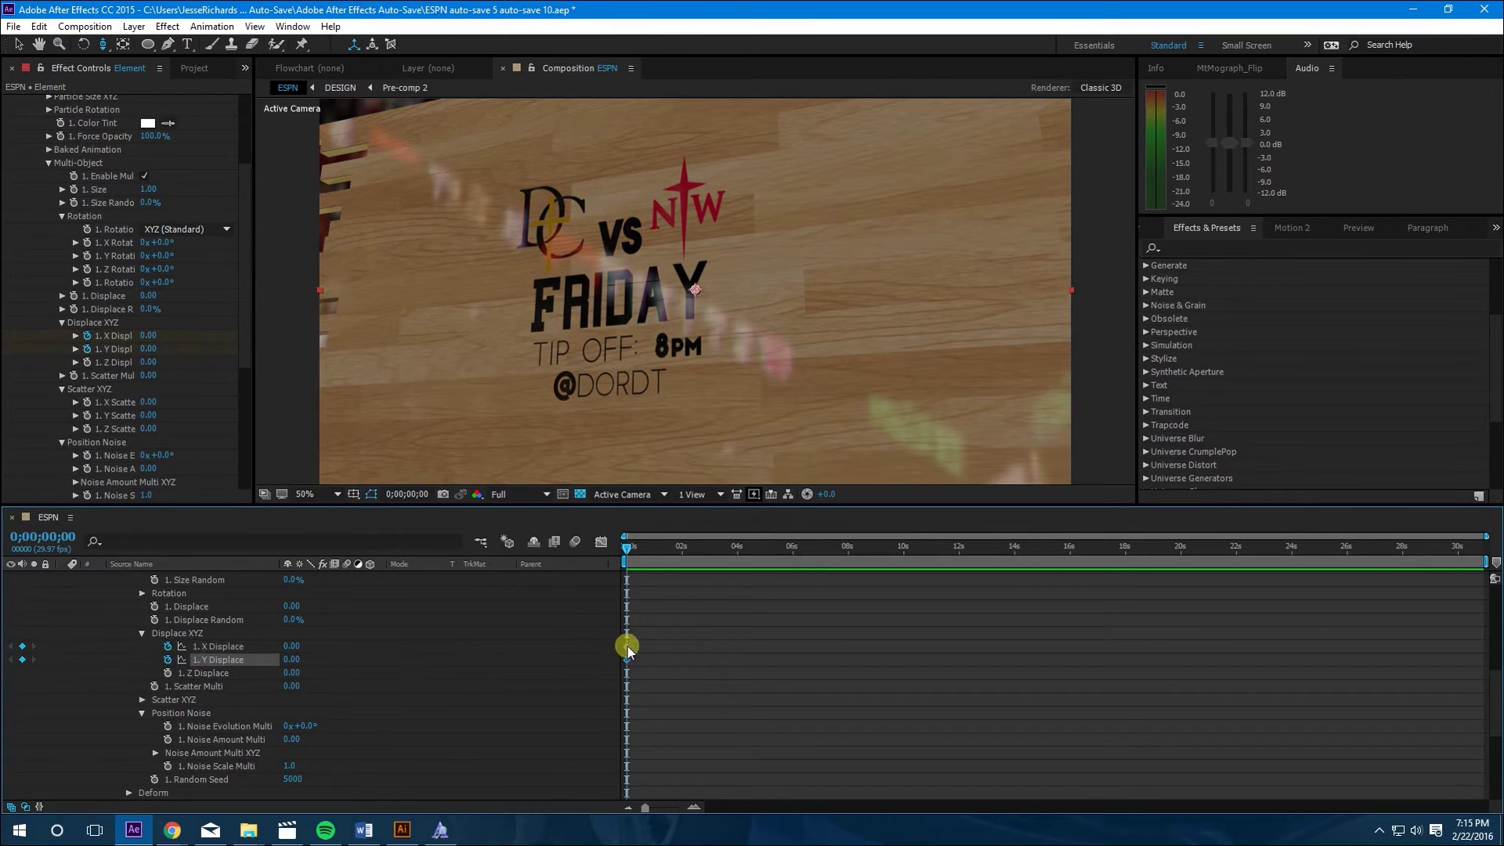
# Move the X and Y Displace keyframes to about 3s
pyautogui.moveTo(627, 650); pyautogui.dragTo(708, 662)
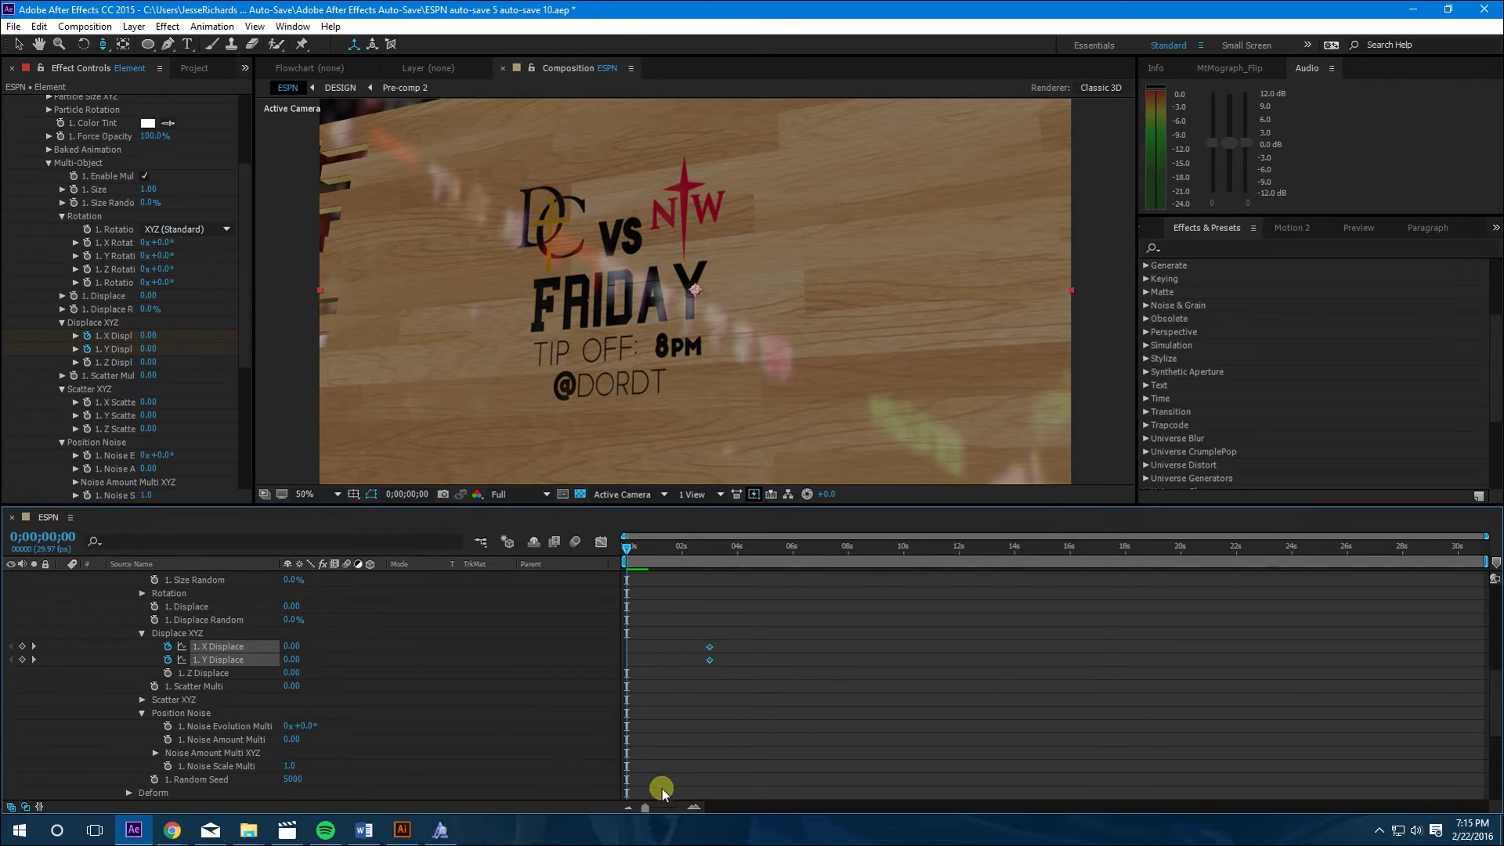
pyautogui.moveTo(645, 807); pyautogui.dragTo(667, 809)
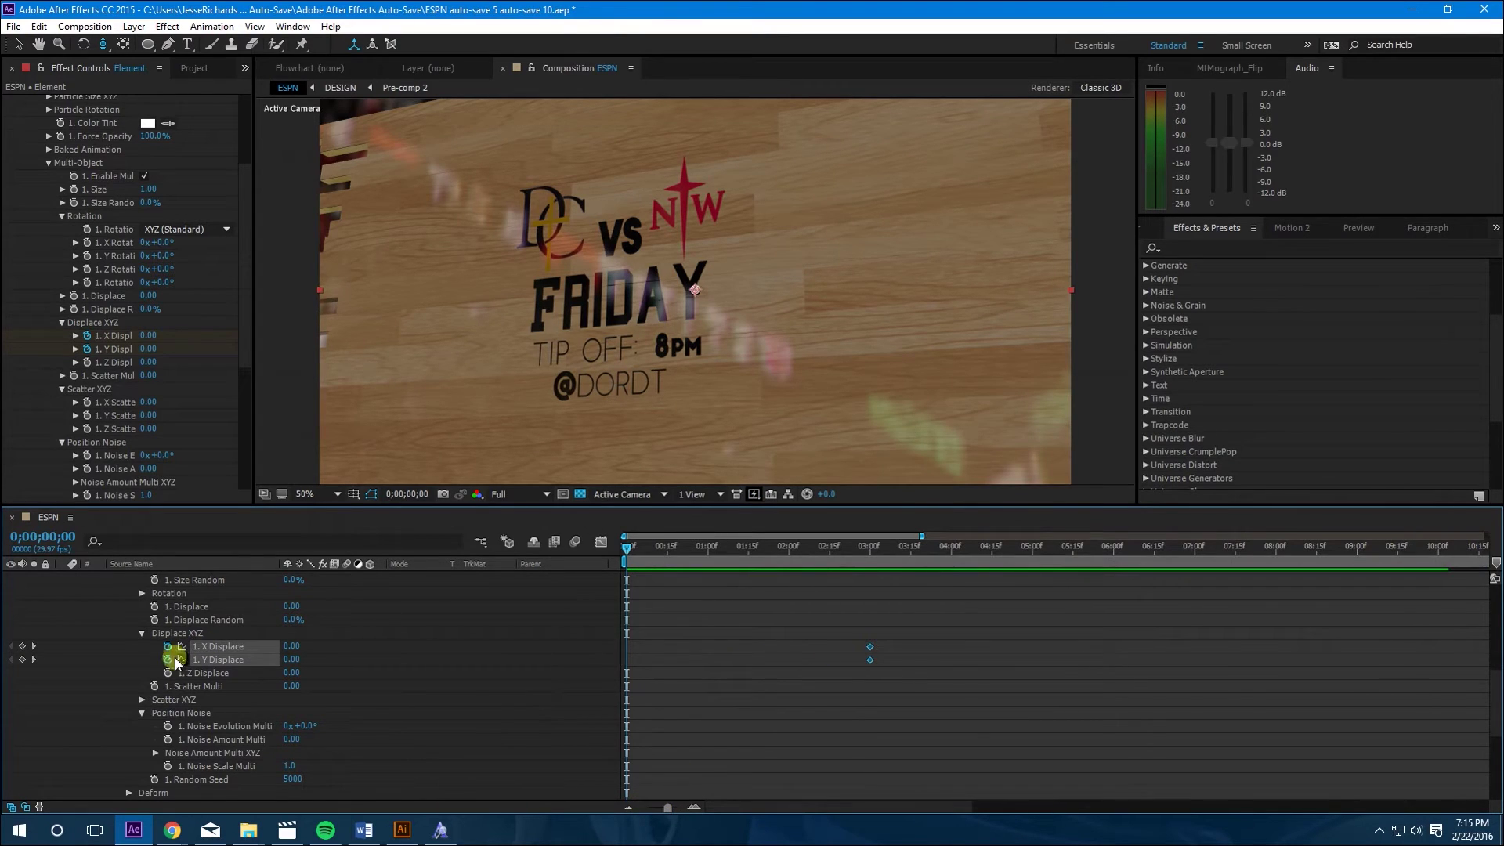
pyautogui.hscroll(1, 671, 583)
pyautogui.hscroll(-1, 629, 581)
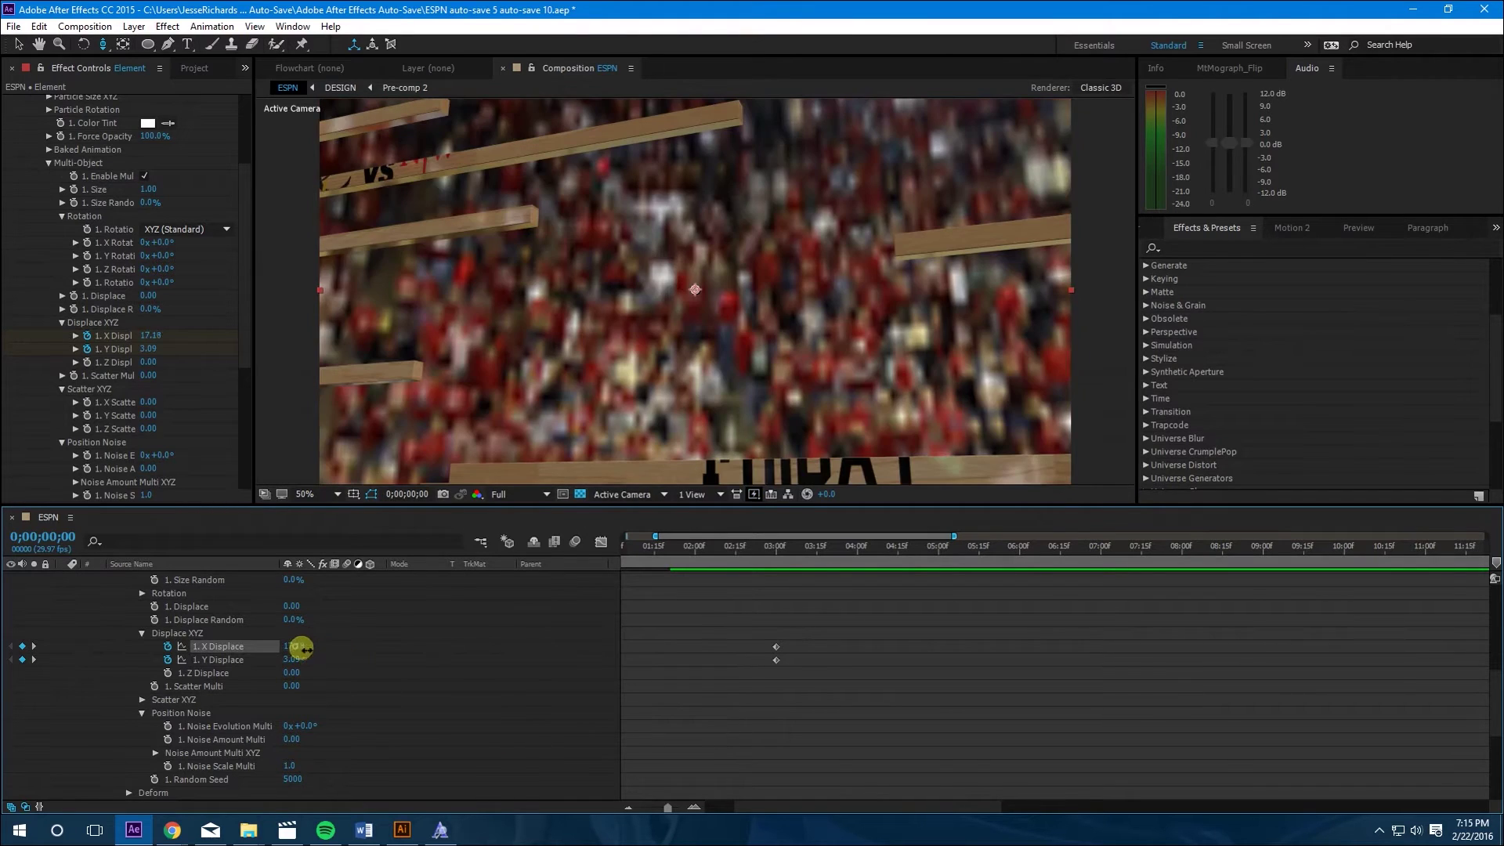
# Set the starting X Displace to 27.60 and Y Displace to 2.78, then preview
pyautogui.moveTo(300, 649); pyautogui.dragTo(1156, 689)
pyautogui.moveTo(285, 660); pyautogui.dragTo(670, 668)
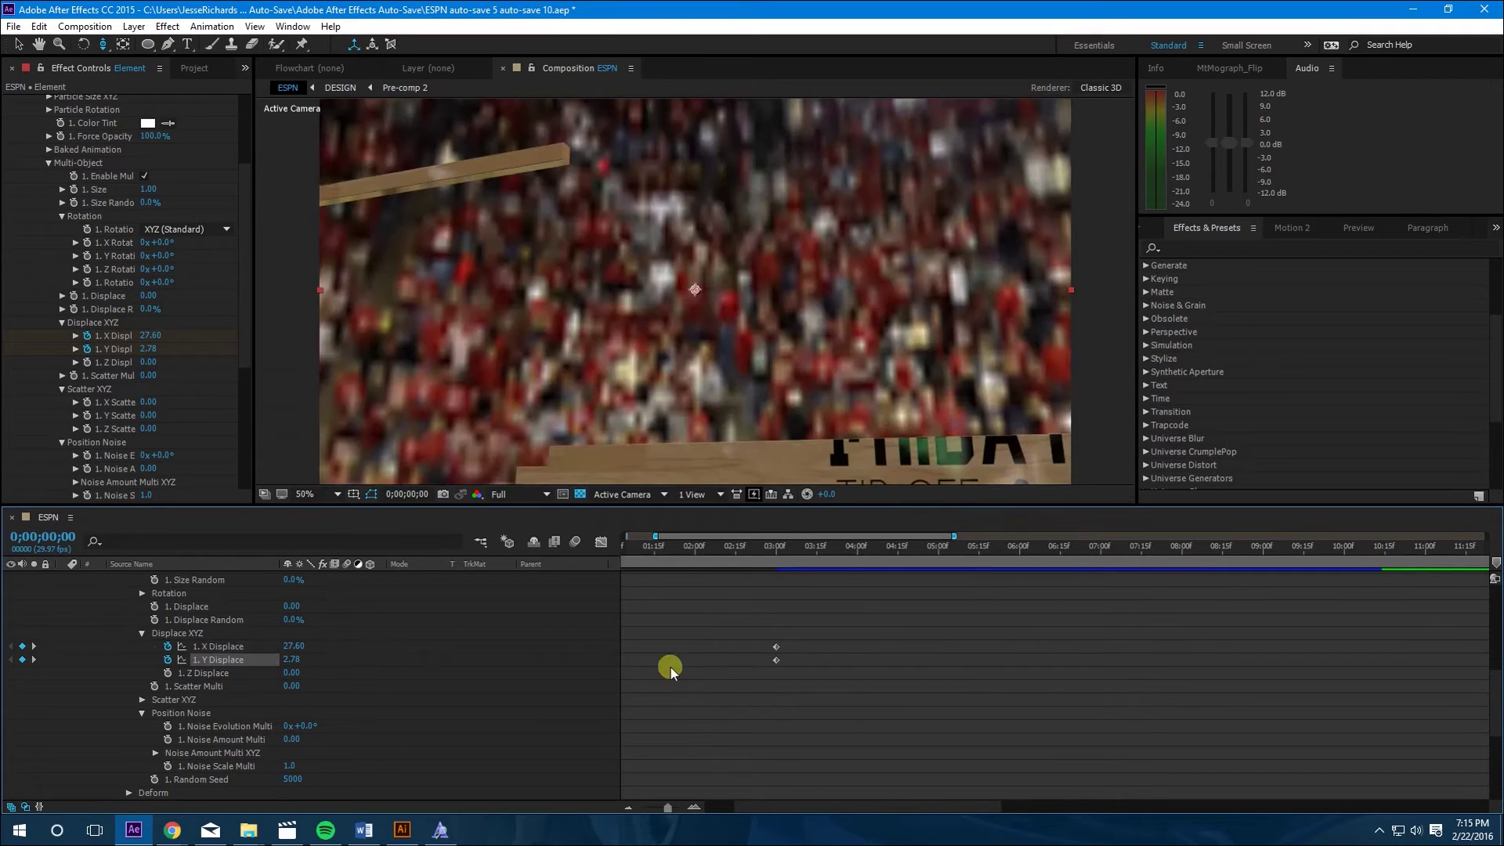
pyautogui.hscroll(-3, 689, 664)
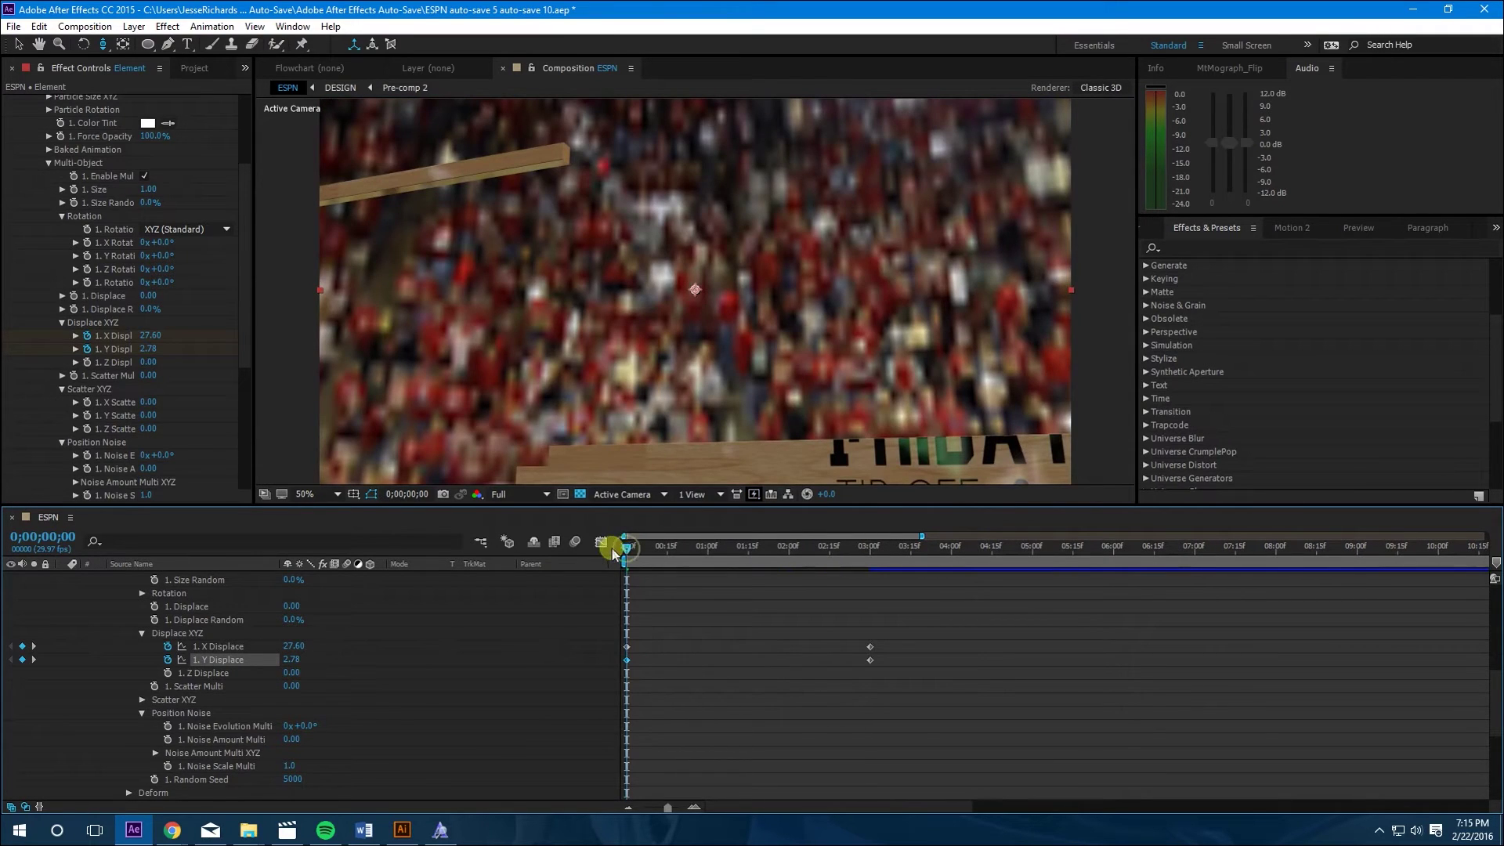
pyautogui.press('space')
pyautogui.hscroll(1, 632, 547)
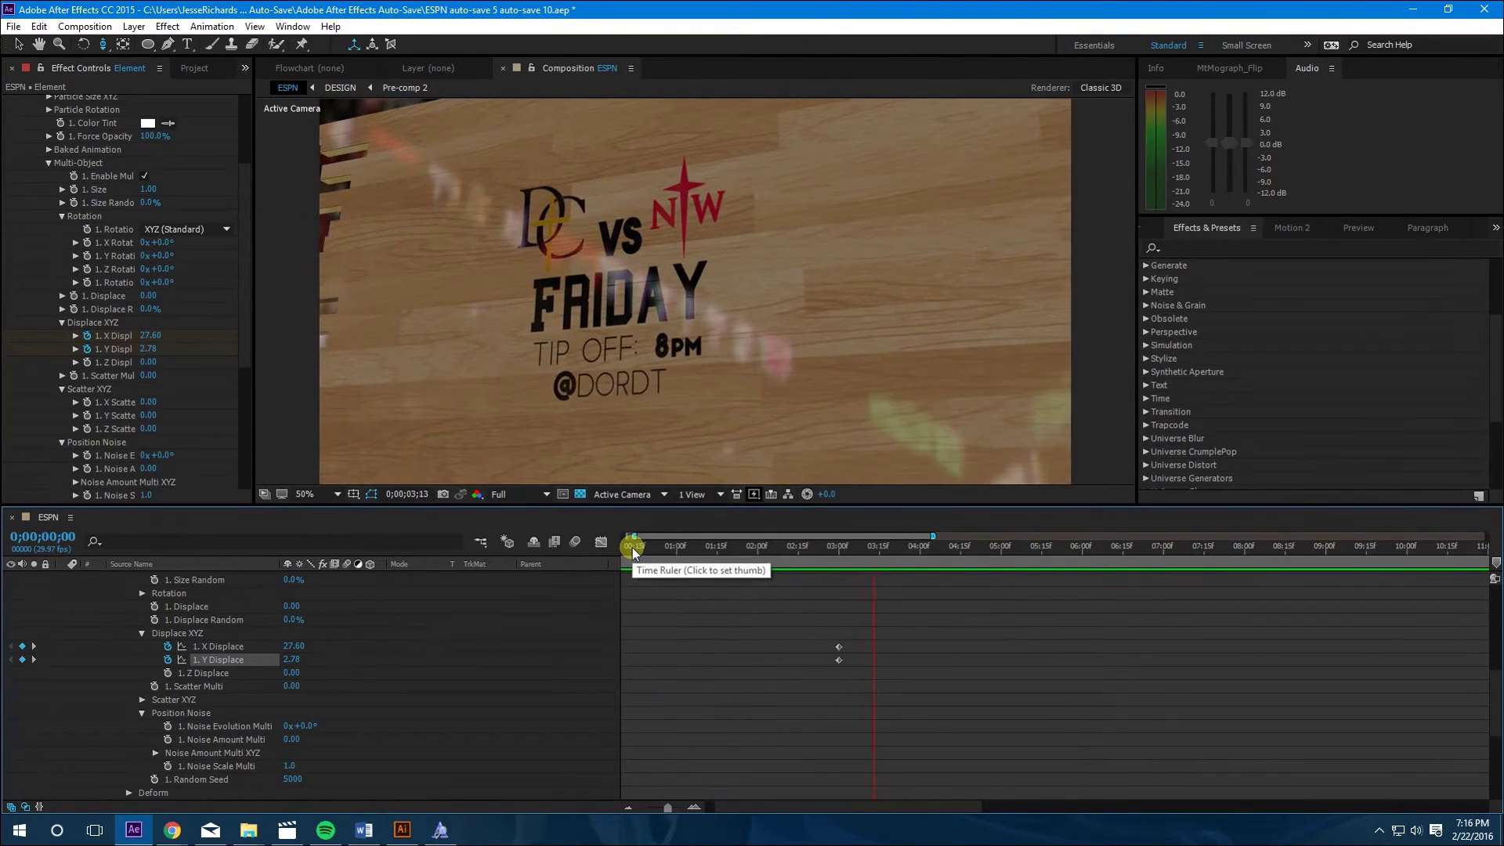
pyautogui.hscroll(-1, 631, 547)
pyautogui.press('space')
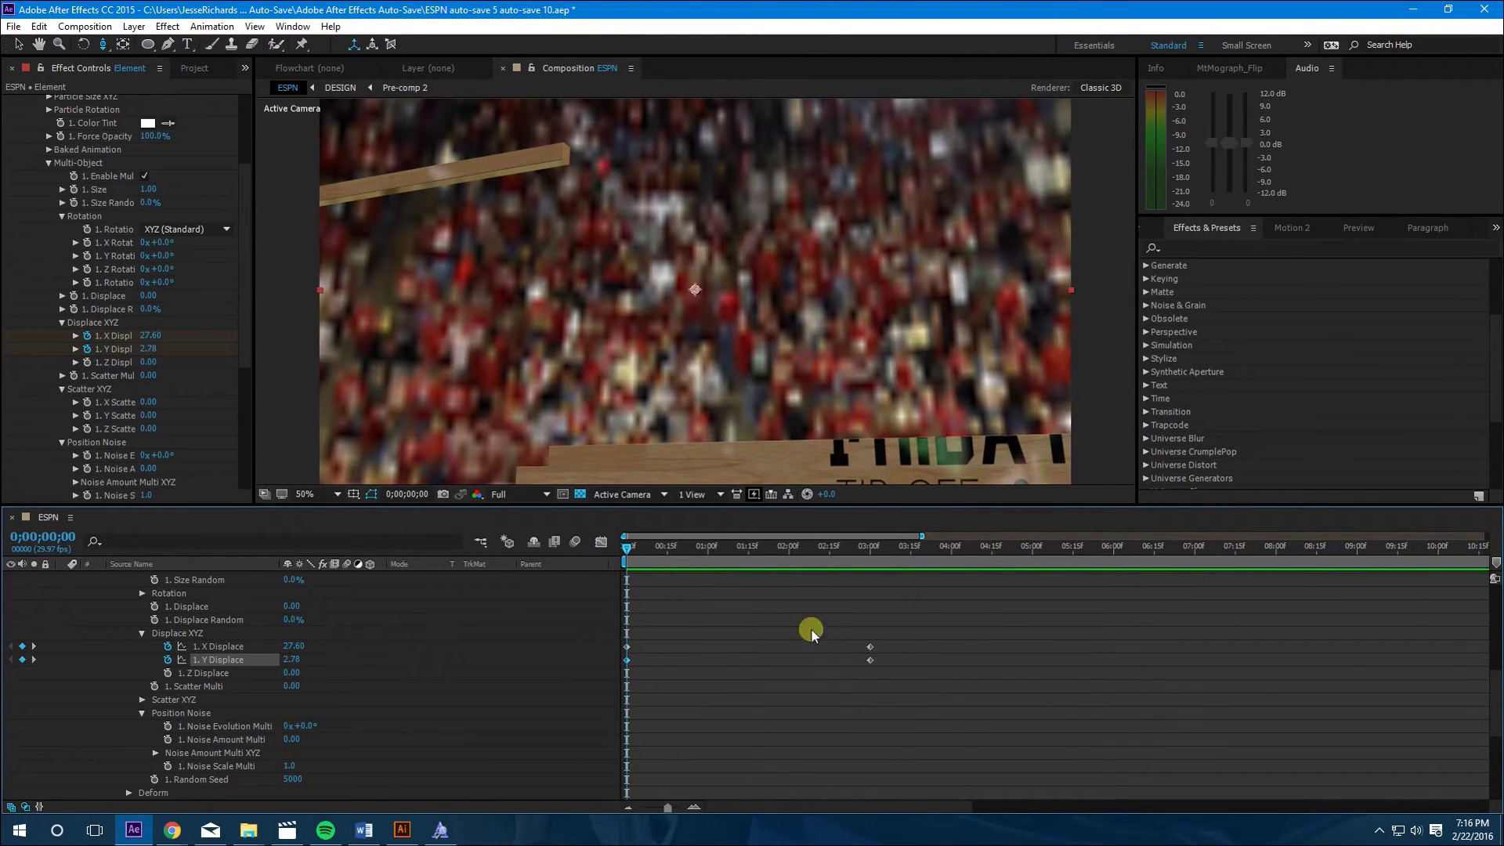
# Move the Y Displace end keyframe earlier so Y settles before X
pyautogui.moveTo(852, 664); pyautogui.dragTo(775, 659)
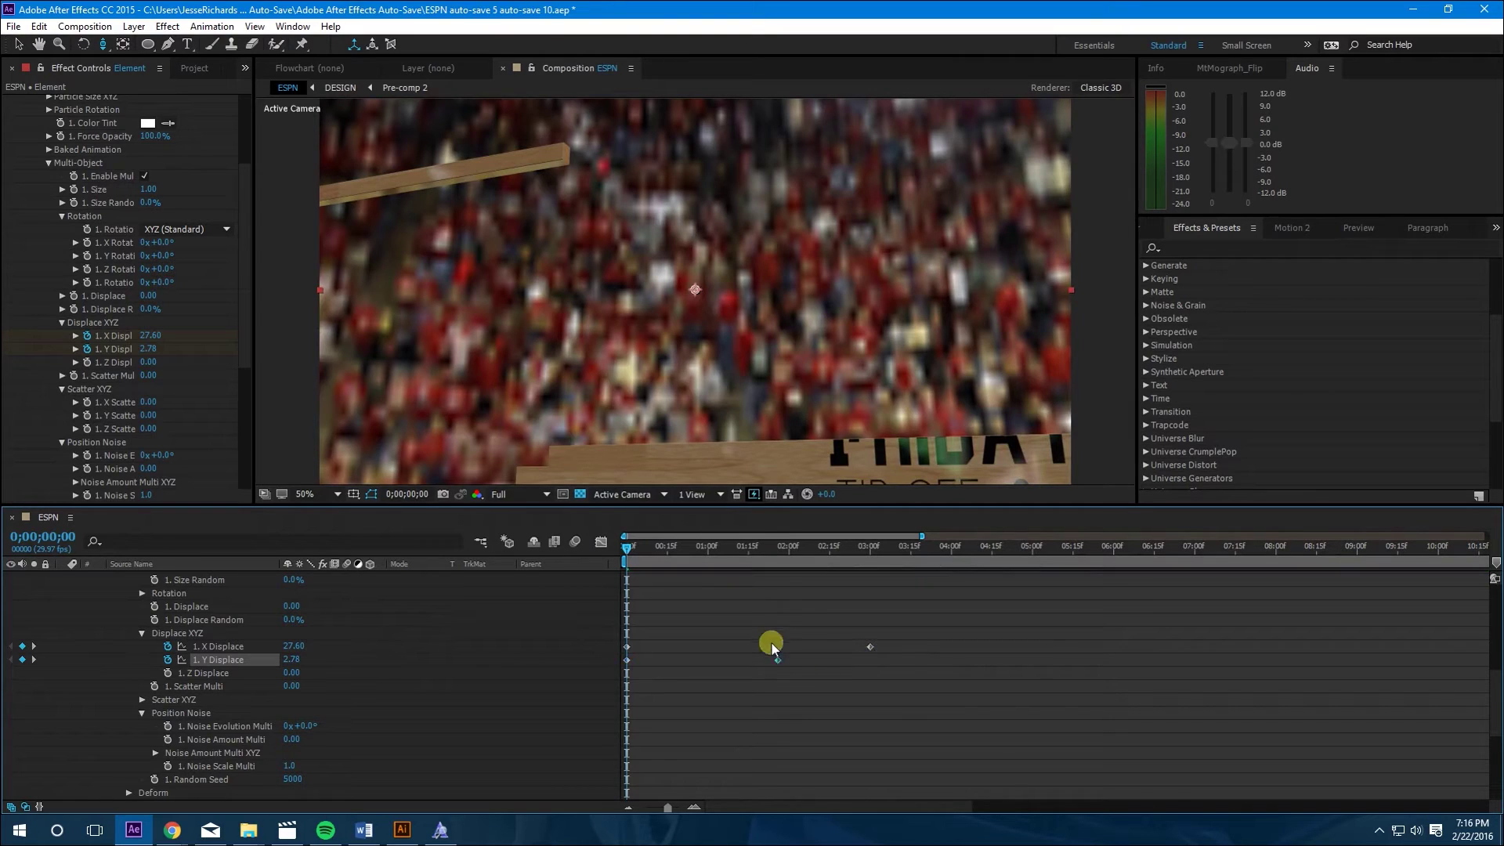
pyautogui.moveTo(681, 547); pyautogui.dragTo(636, 550)
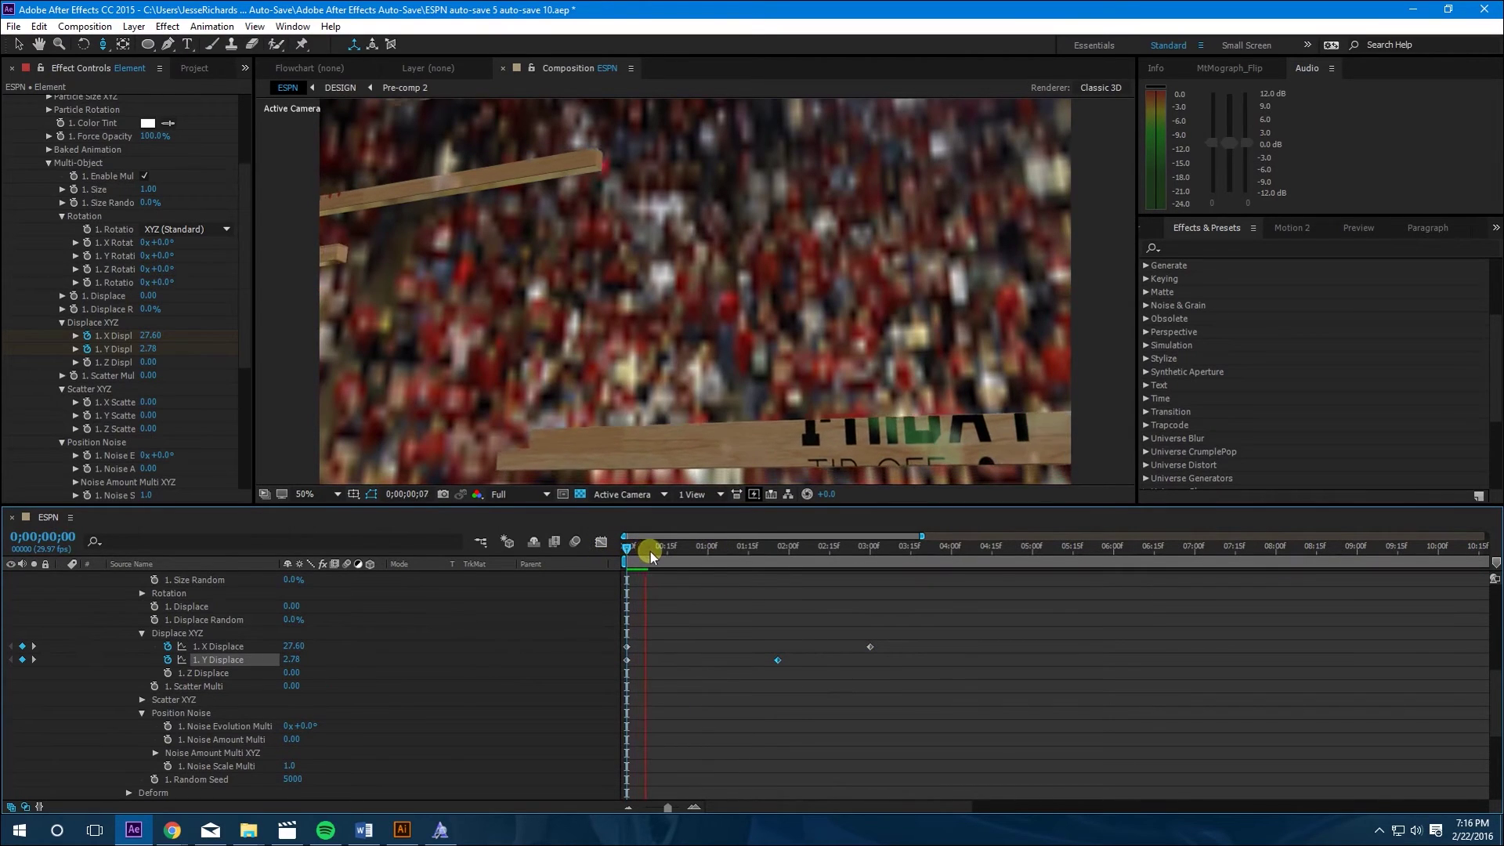
pyautogui.click(778, 661)
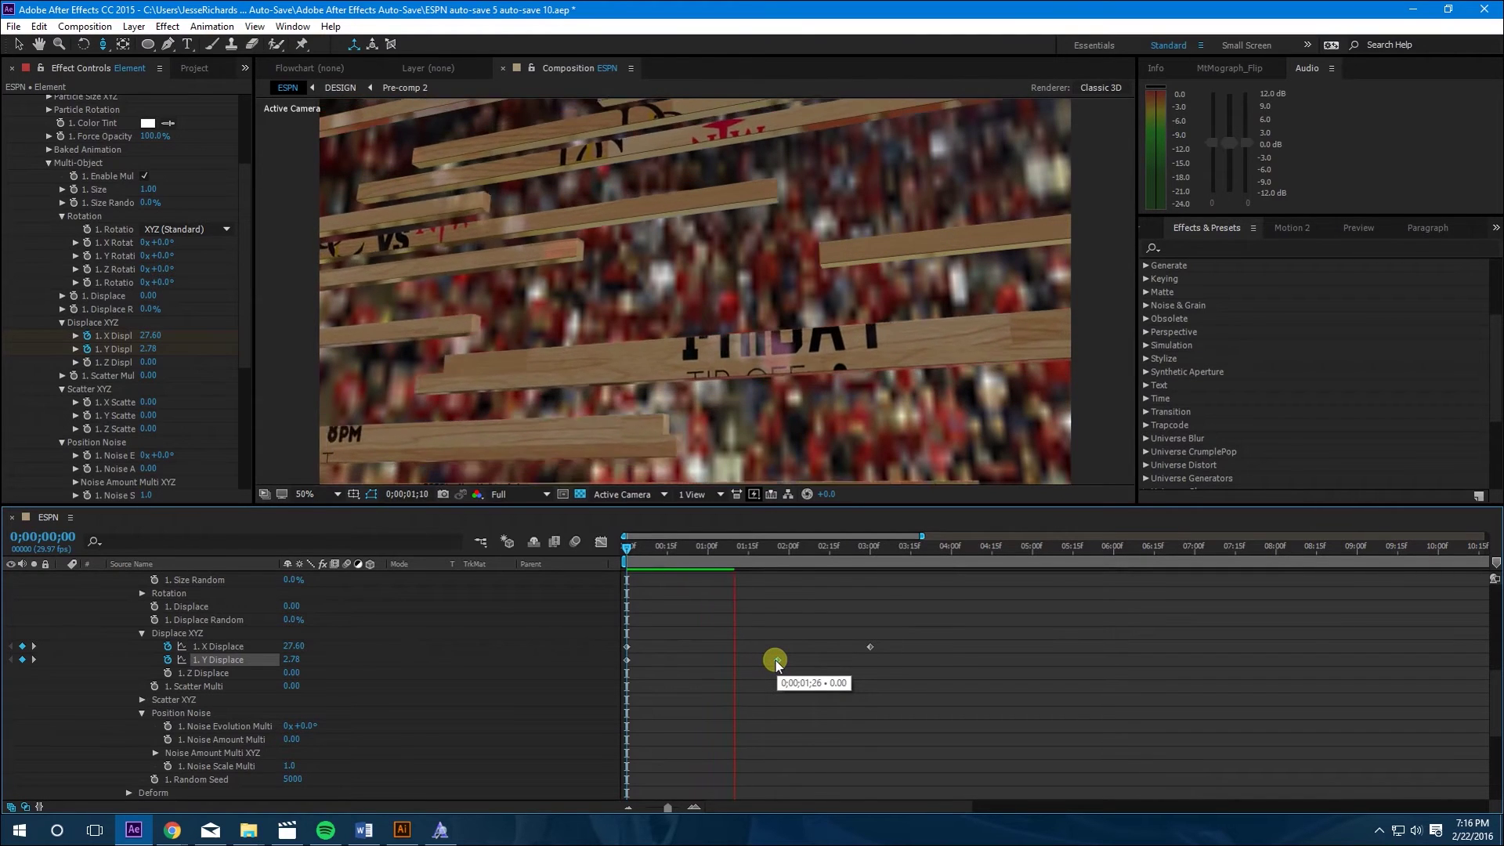
pyautogui.press('space')
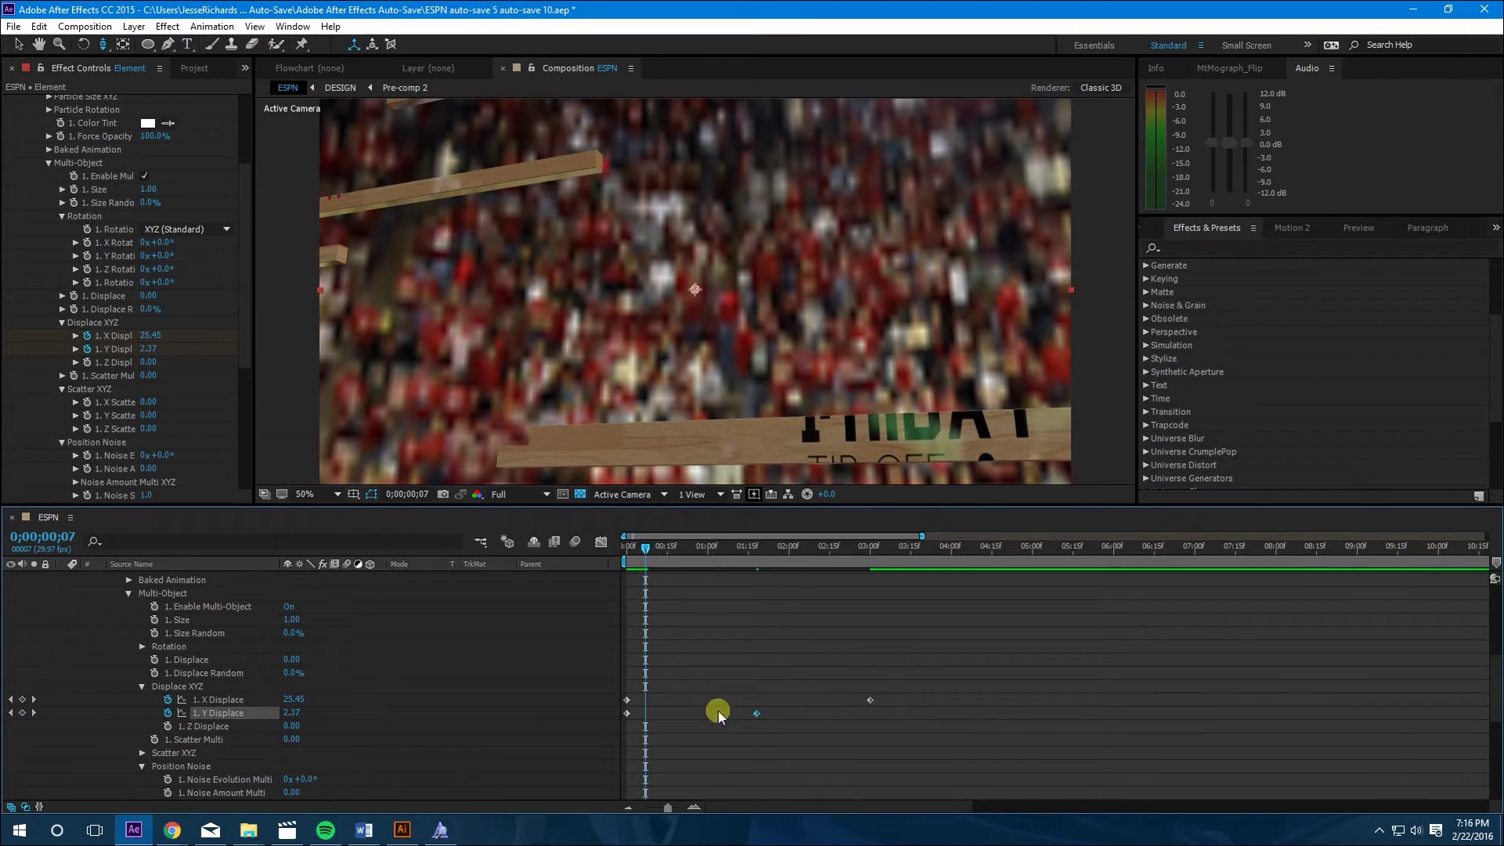
# Change the final Y Displace value to 0.04 and preview the strip assembly
pyautogui.moveTo(643, 547); pyautogui.dragTo(586, 566)
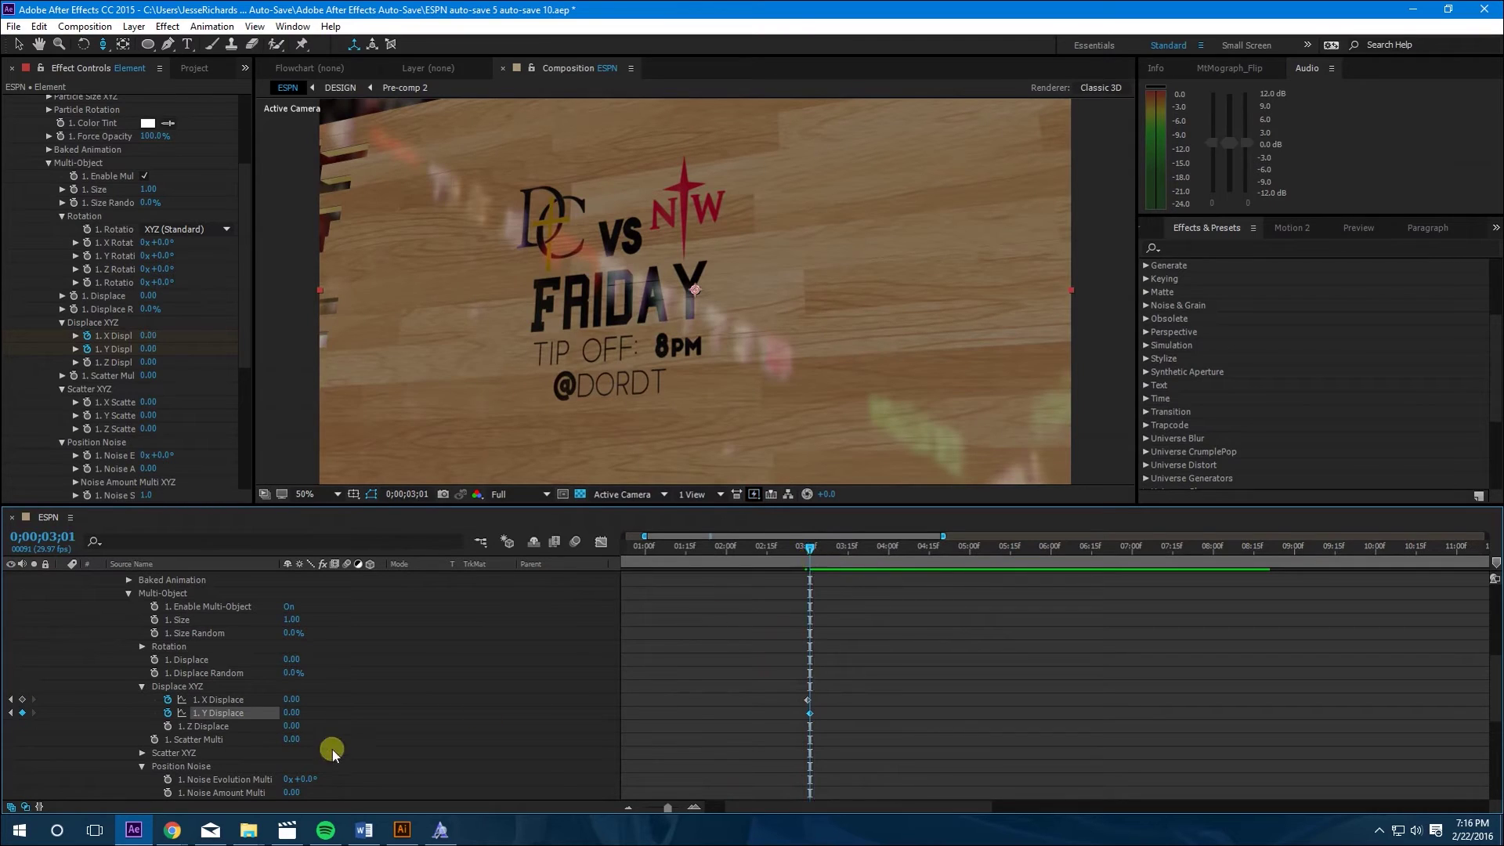
pyautogui.click(290, 711)
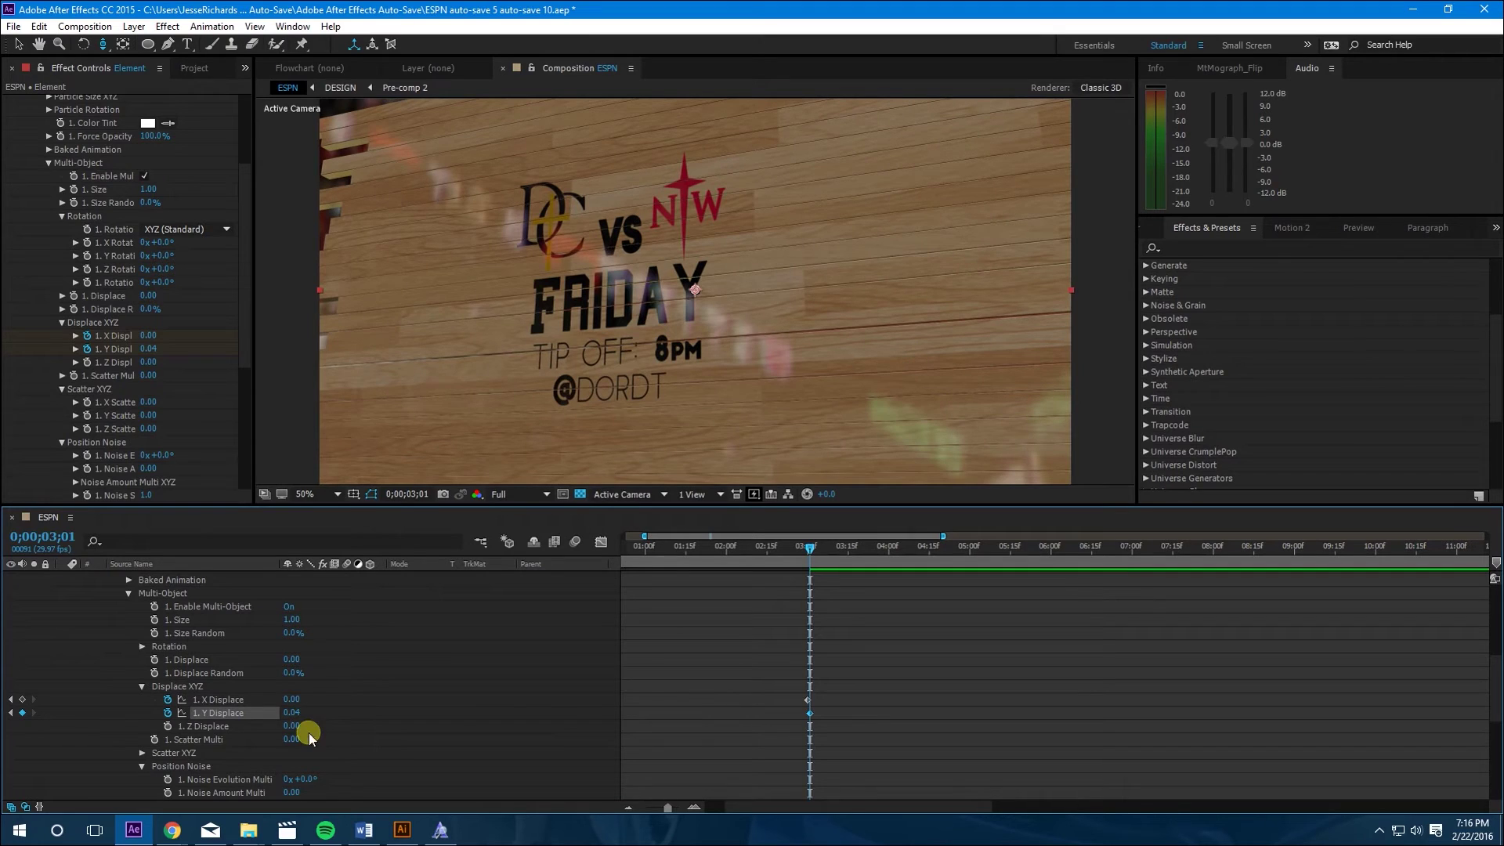
pyautogui.moveTo(793, 556); pyautogui.dragTo(640, 558)
pyautogui.press('space')
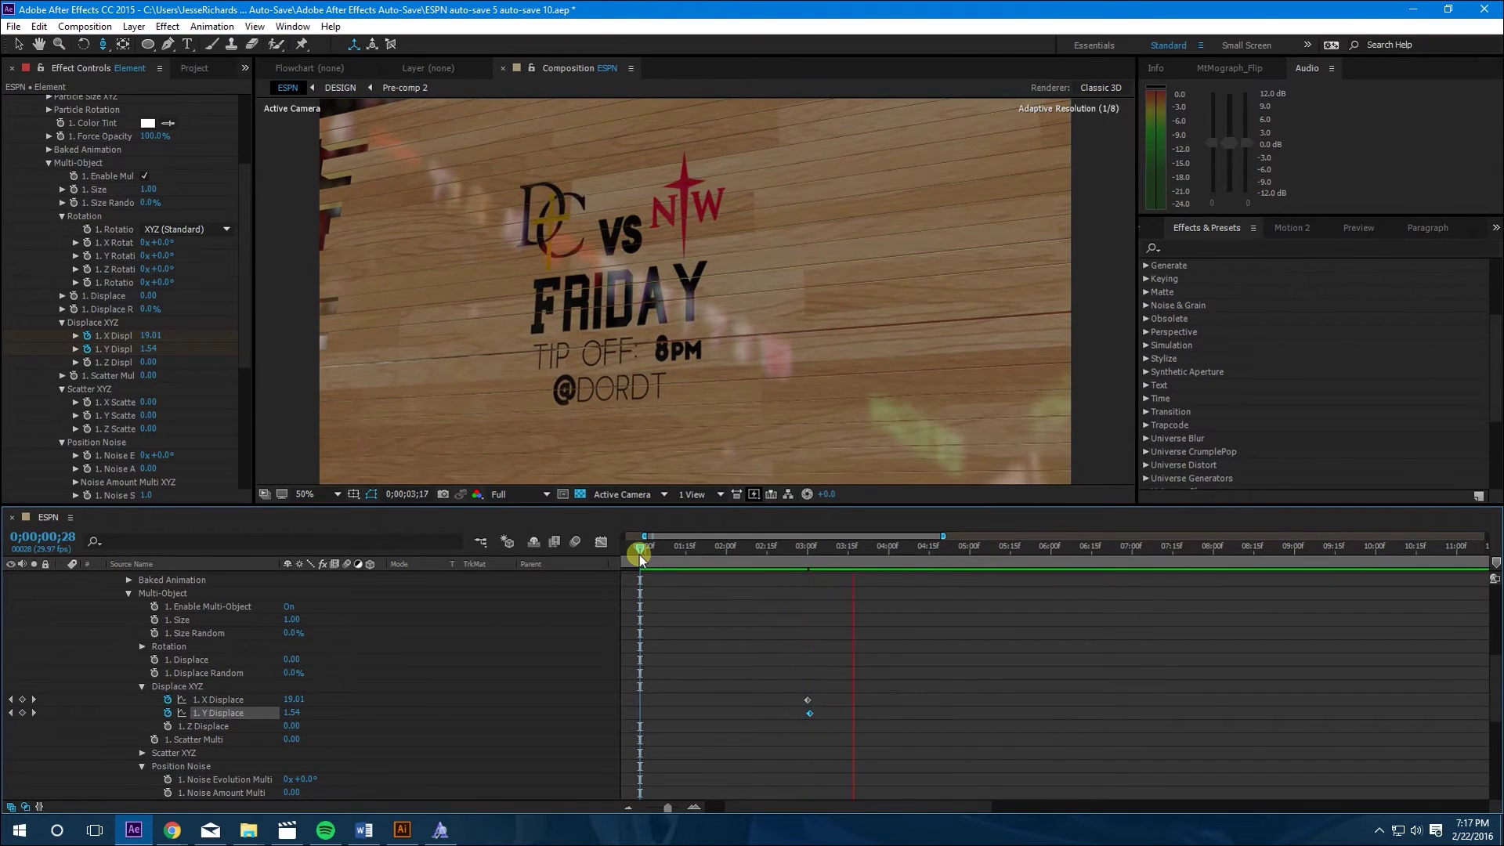
pyautogui.moveTo(639, 553); pyautogui.dragTo(587, 554)
pyautogui.click(709, 578)
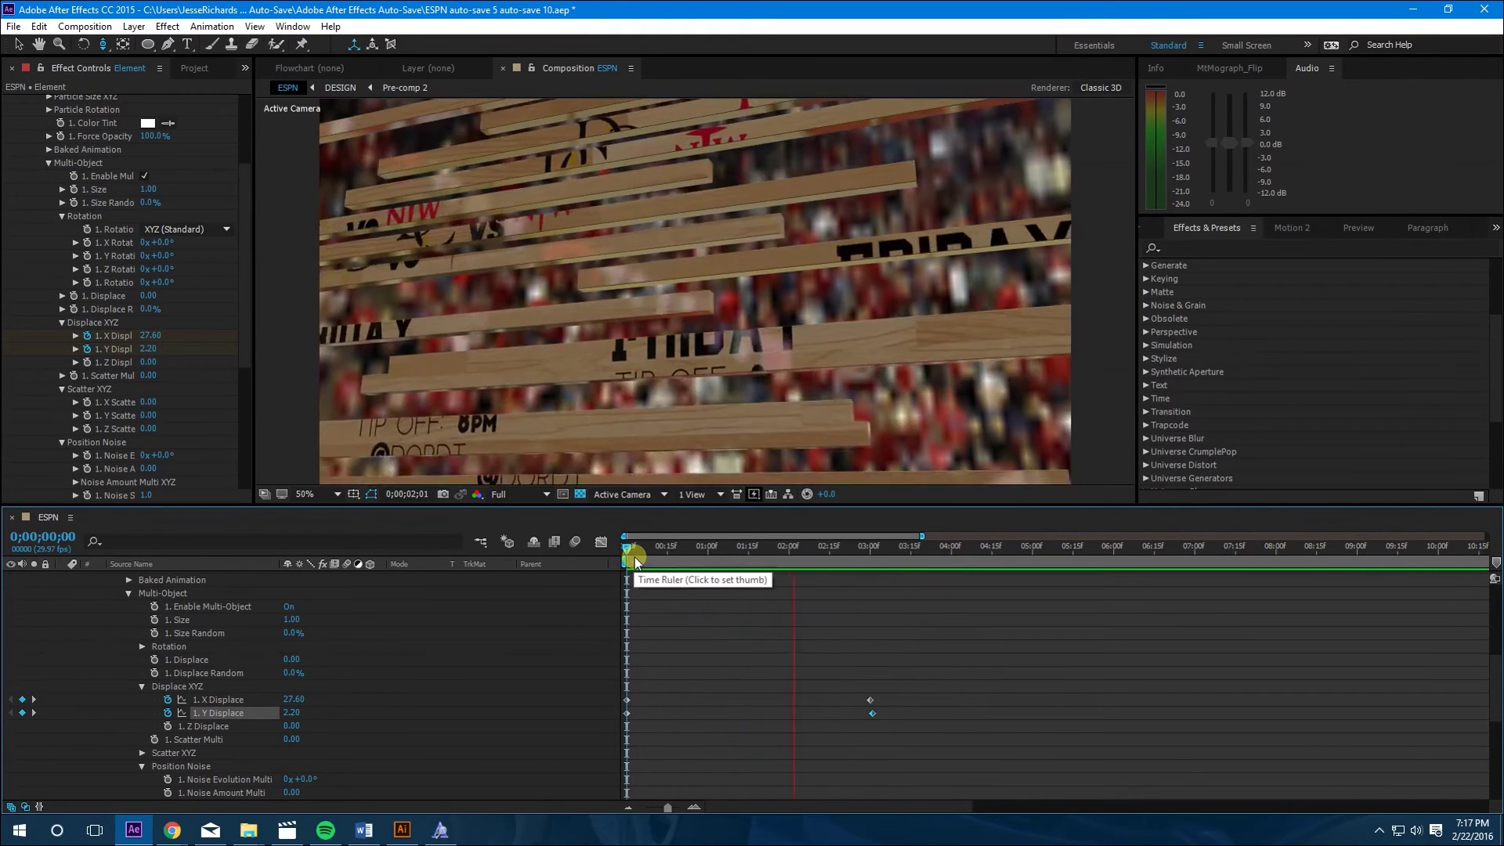
pyautogui.press('space')
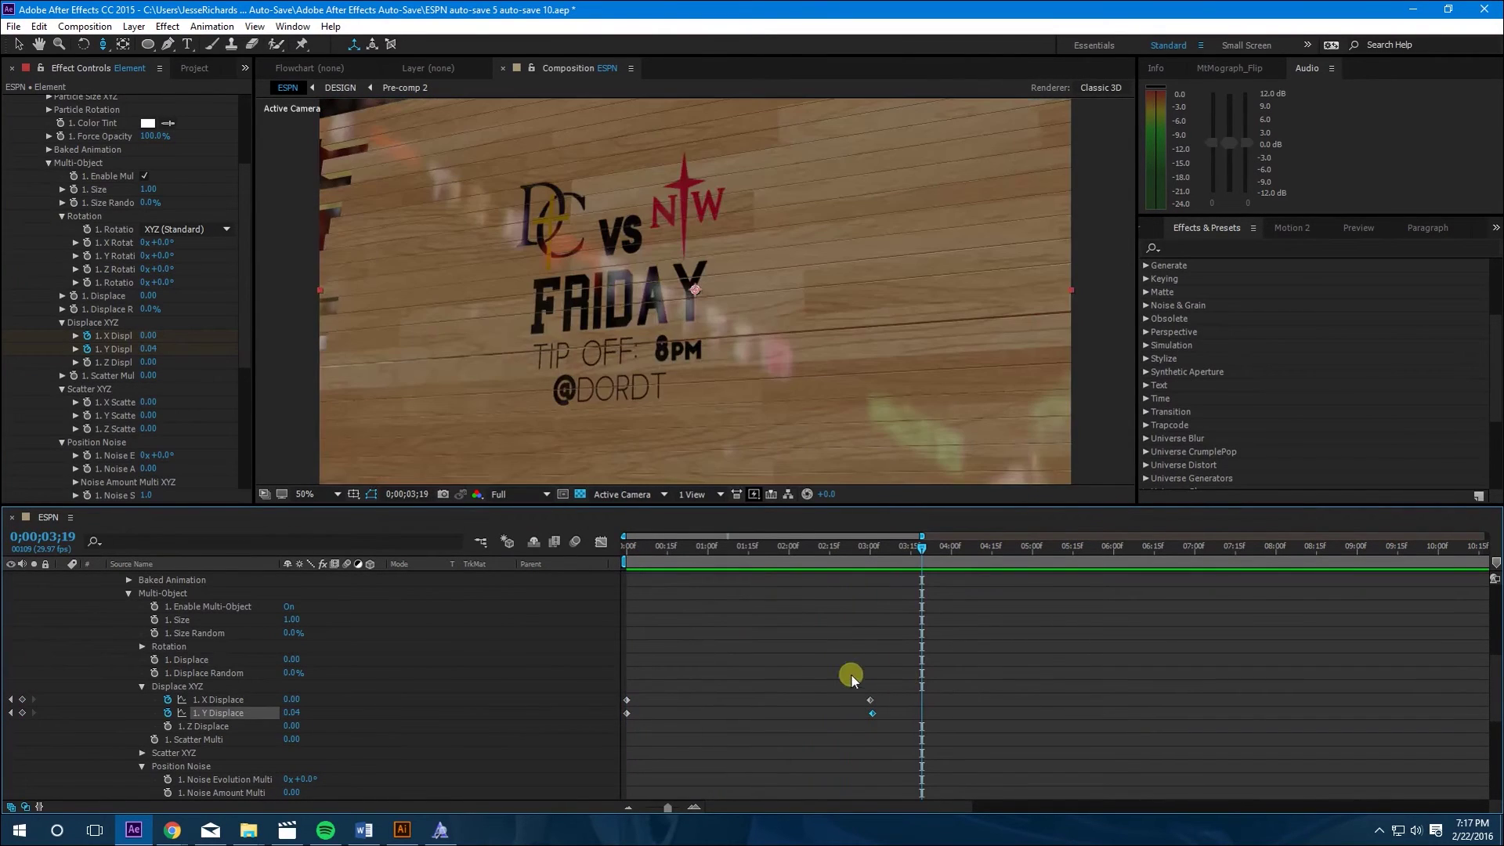
pyautogui.moveTo(677, 540); pyautogui.dragTo(861, 567)
# Apply Easy Ease to all the X and Y Displace keyframes
pyautogui.moveTo(934, 660); pyautogui.dragTo(624, 719)
pyautogui.rightClick(626, 714)
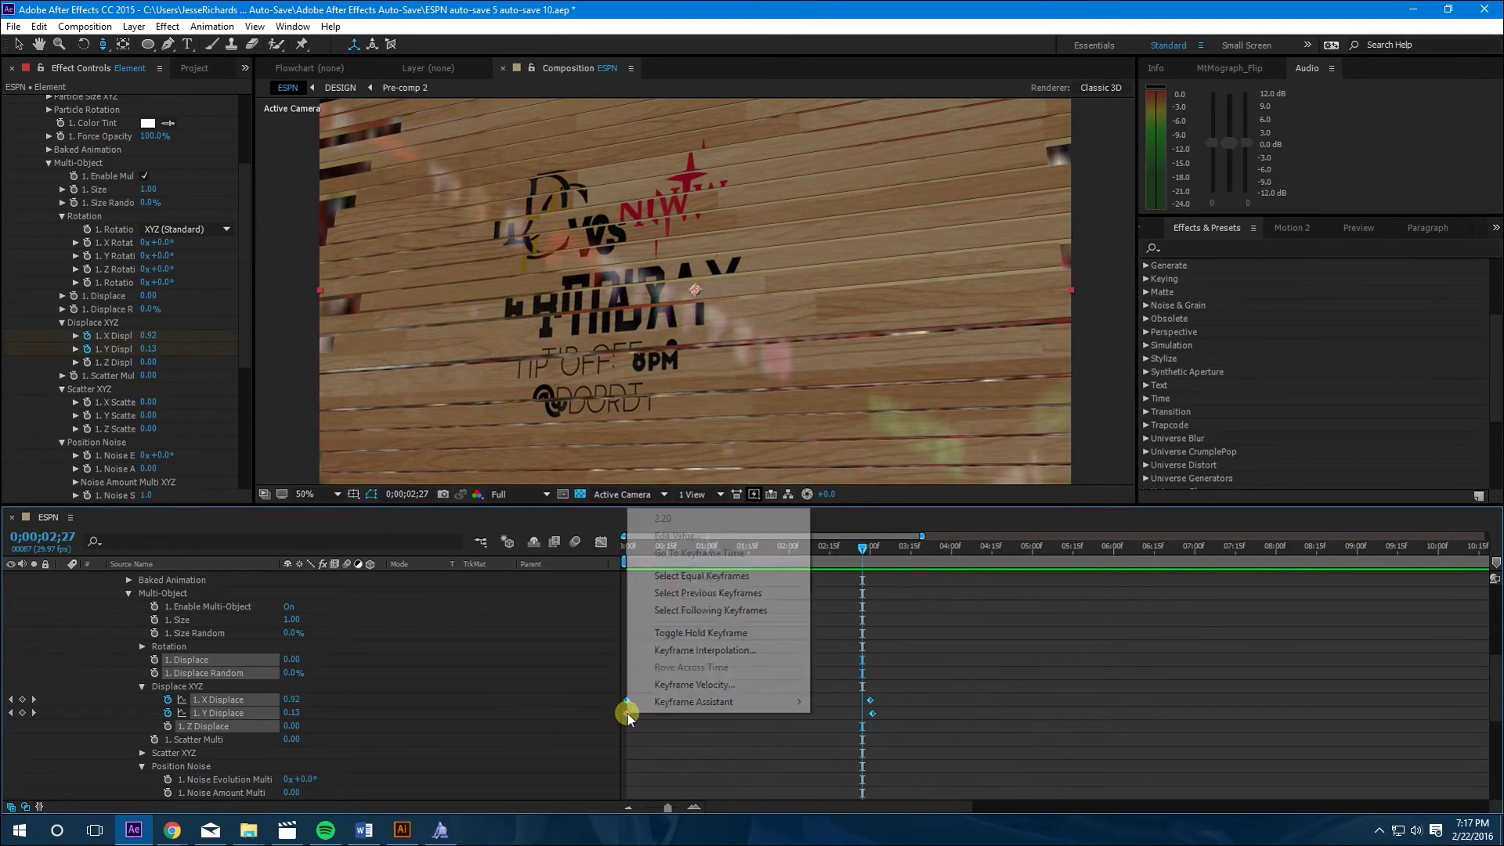
pyautogui.moveTo(692, 703)
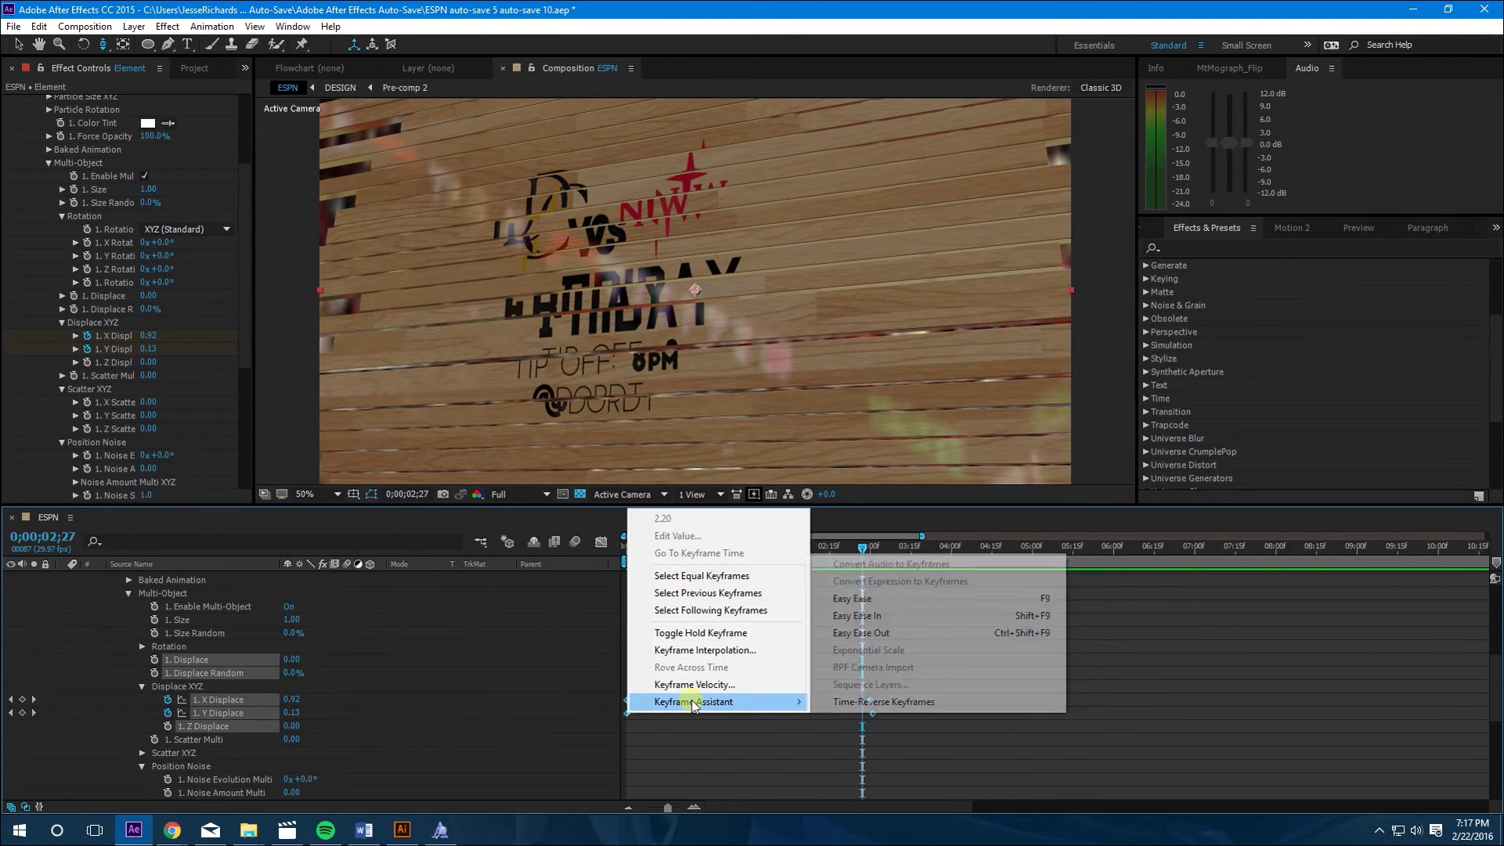
pyautogui.click(860, 600)
pyautogui.press('Home')
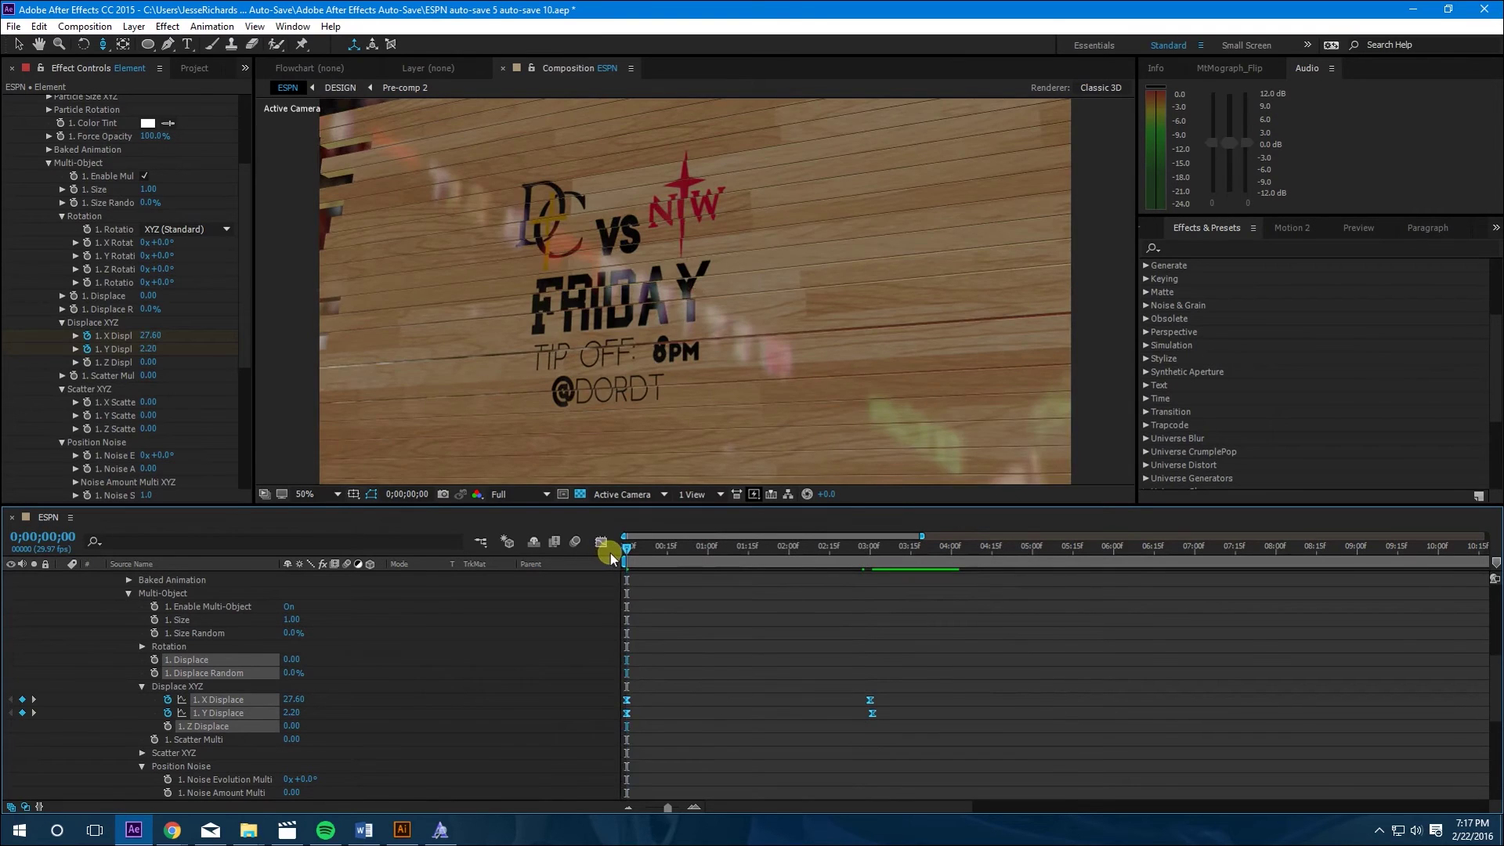
pyautogui.scroll(-2, 628, 562)
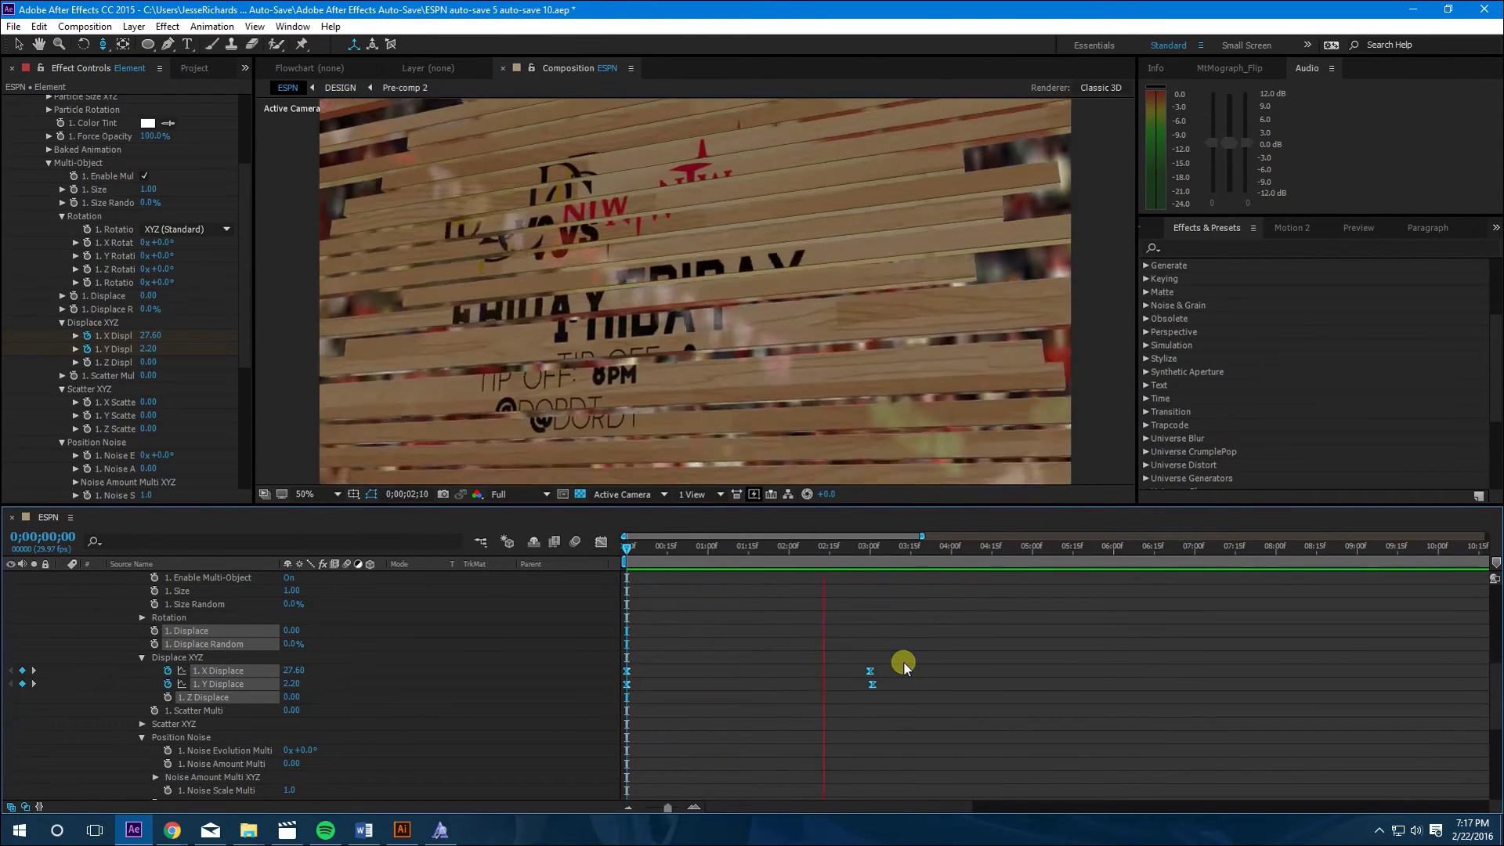
pyautogui.click(885, 651)
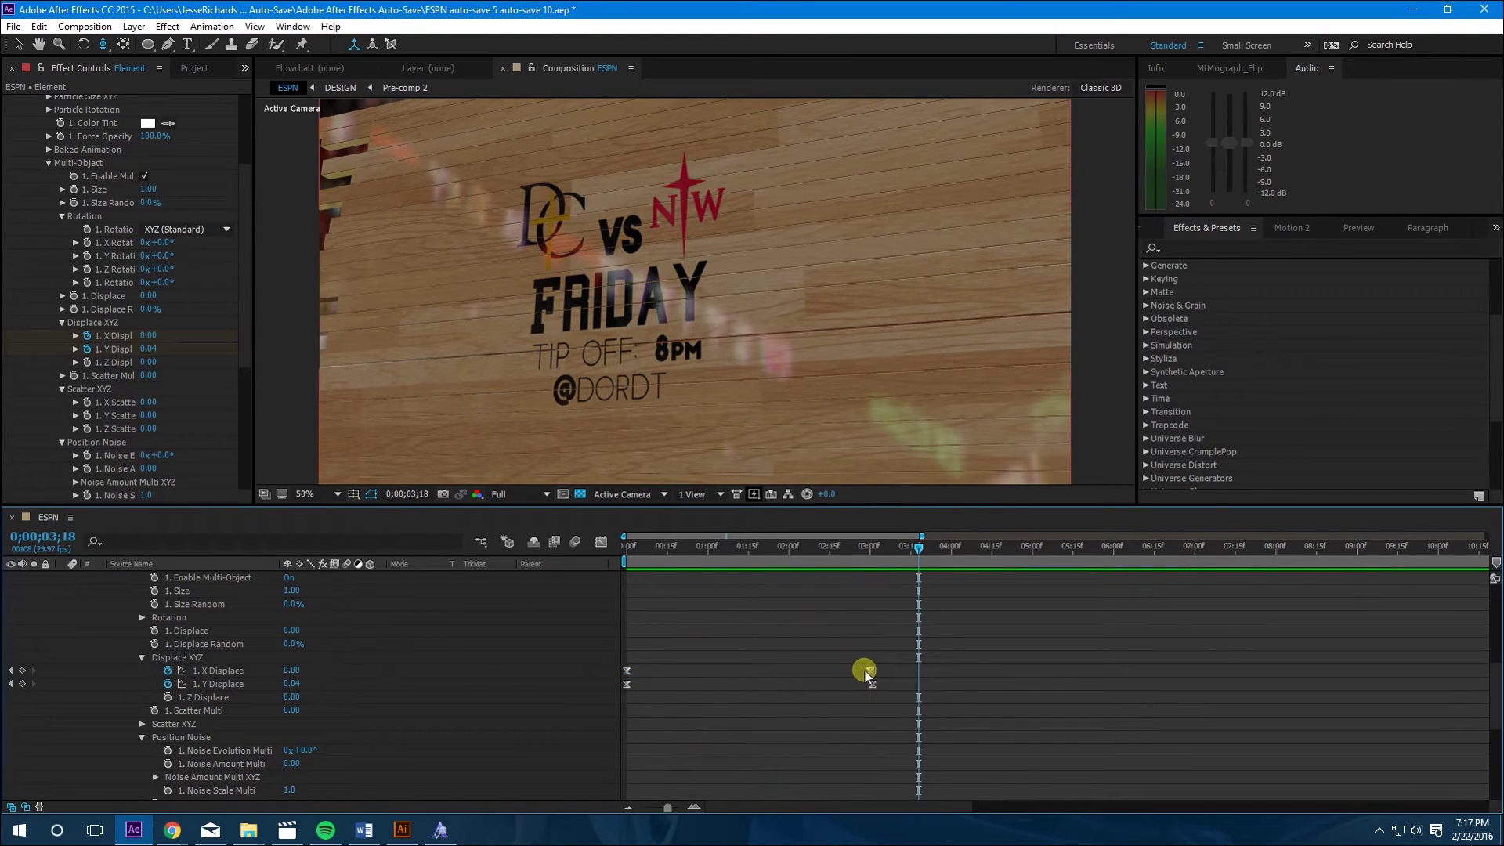
# Shift the X Displace end keyframe slightly later, to around 3;10, and preview
pyautogui.moveTo(869, 671); pyautogui.dragTo(900, 680)
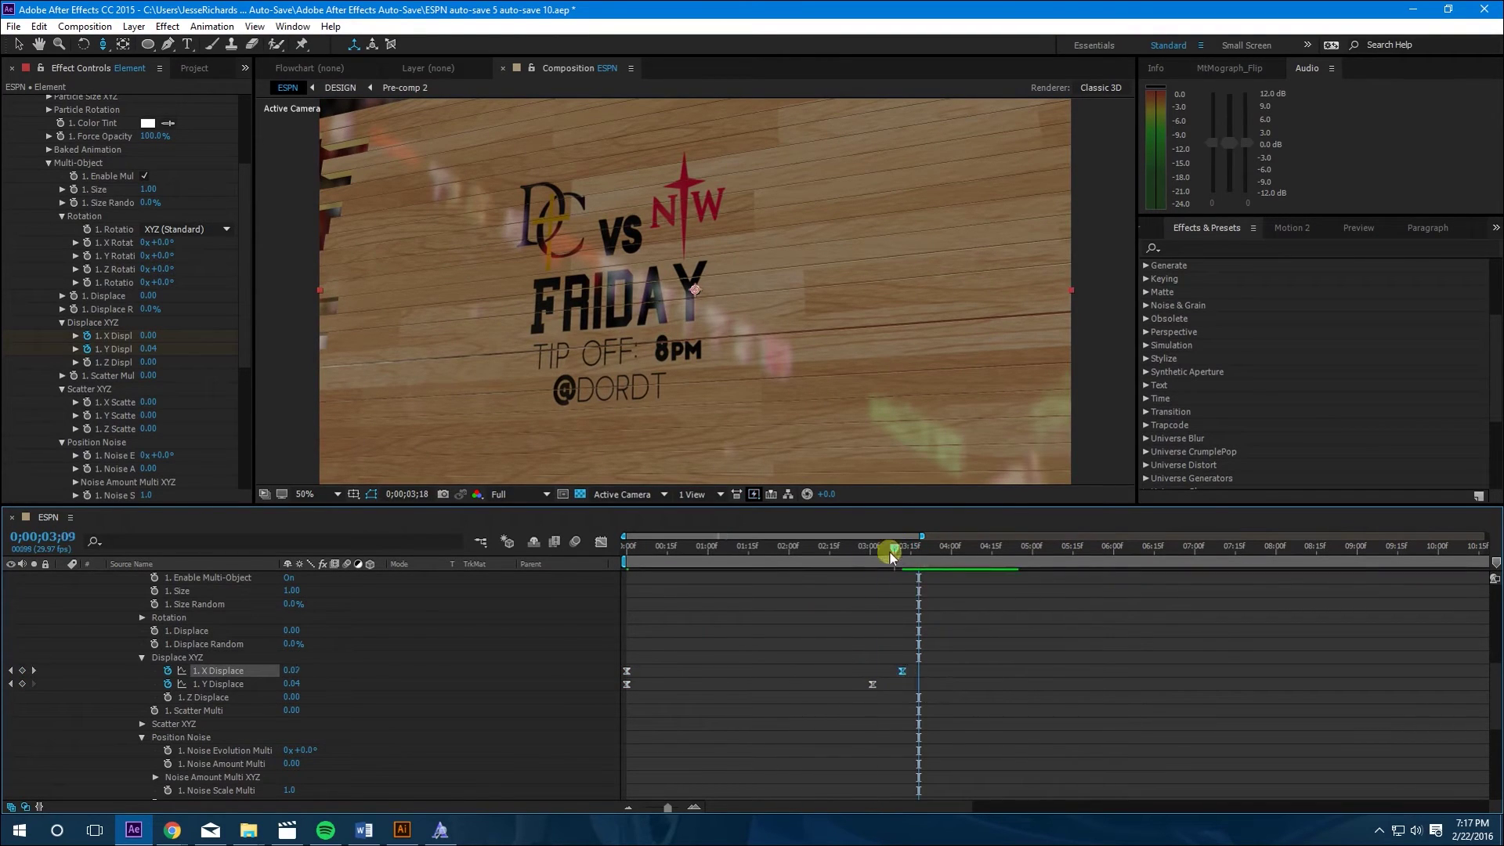
pyautogui.click(827, 556)
pyautogui.press('space')
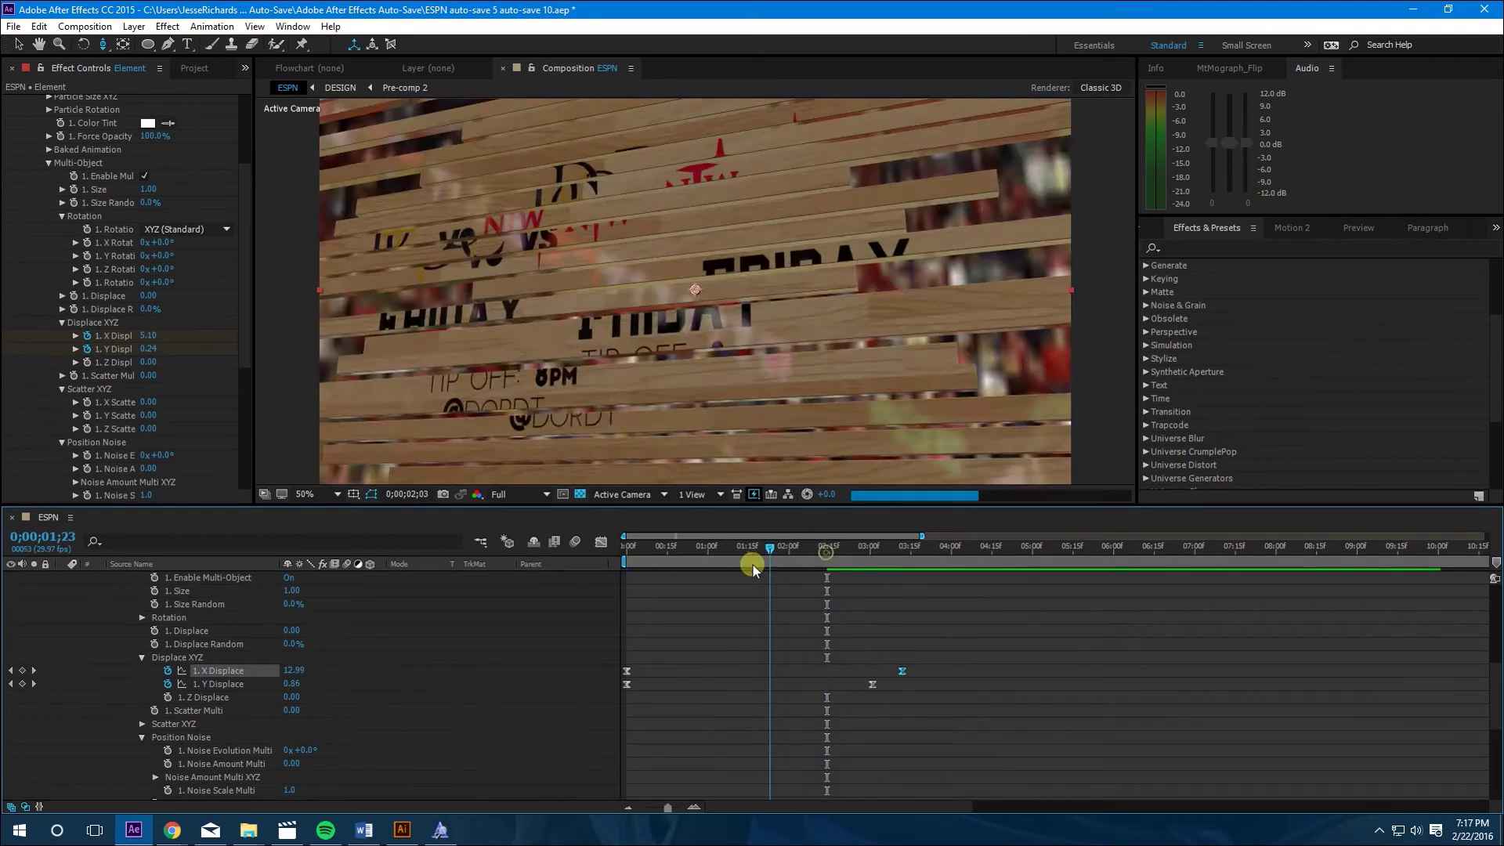
# Collapse the Element layer's Group 1, effect settings and effects list
pyautogui.press('space')
pyautogui.scroll(5, 133, 658)
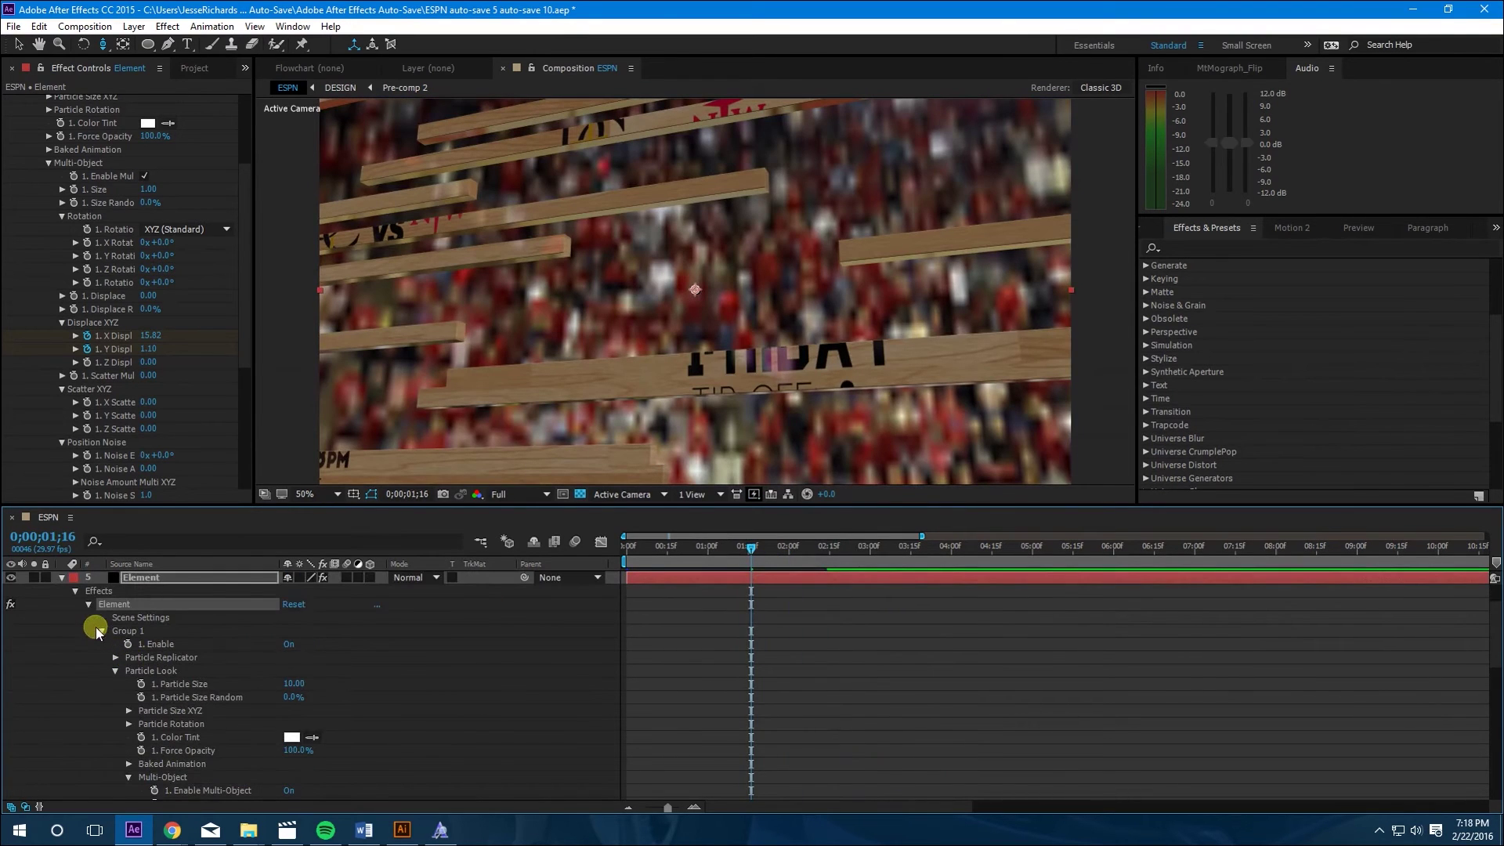
pyautogui.click(102, 631)
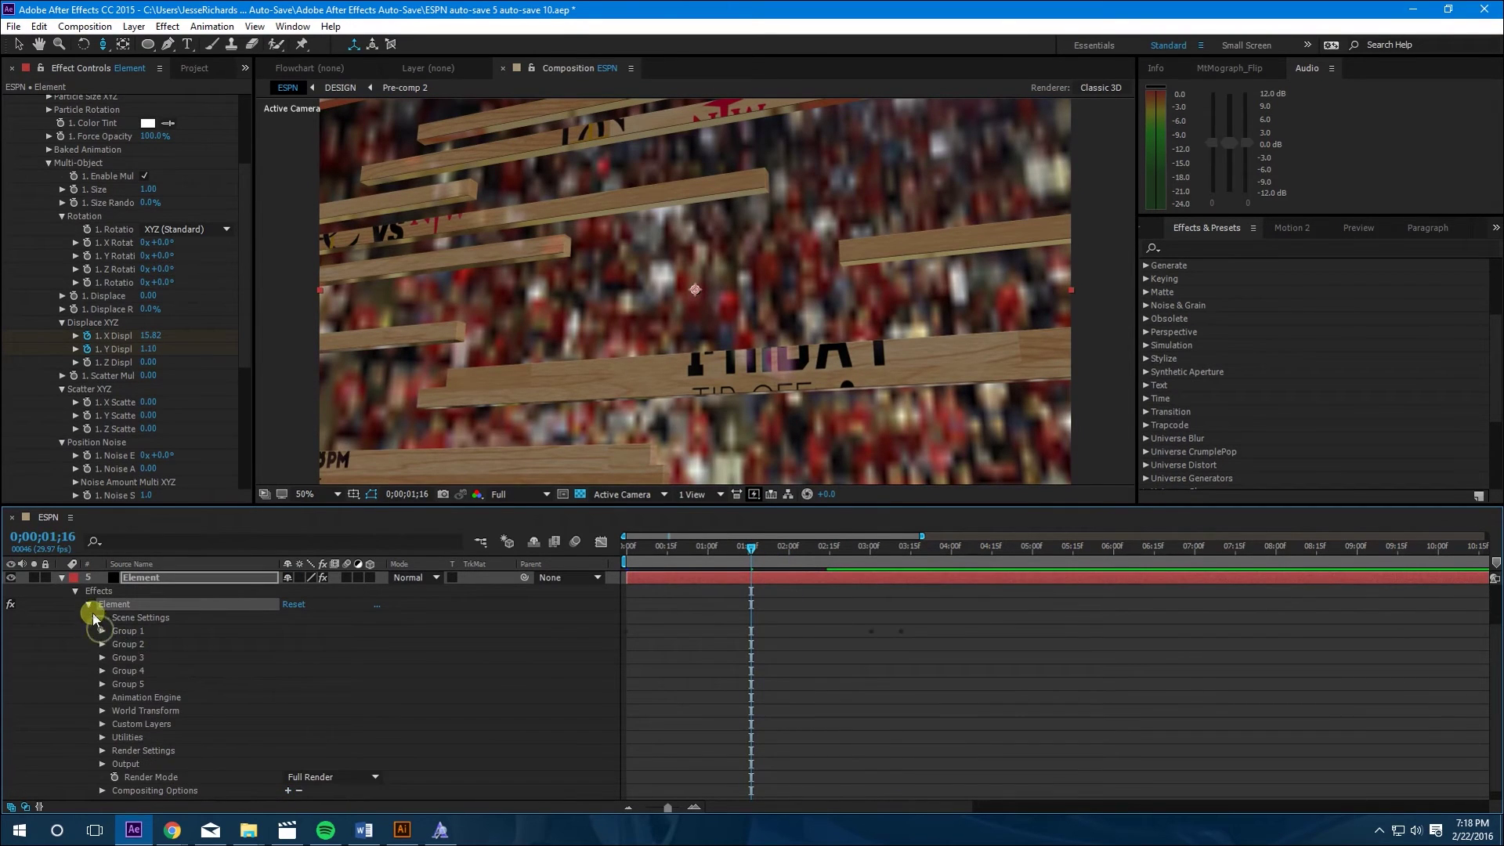
pyautogui.click(88, 603)
pyautogui.click(77, 643)
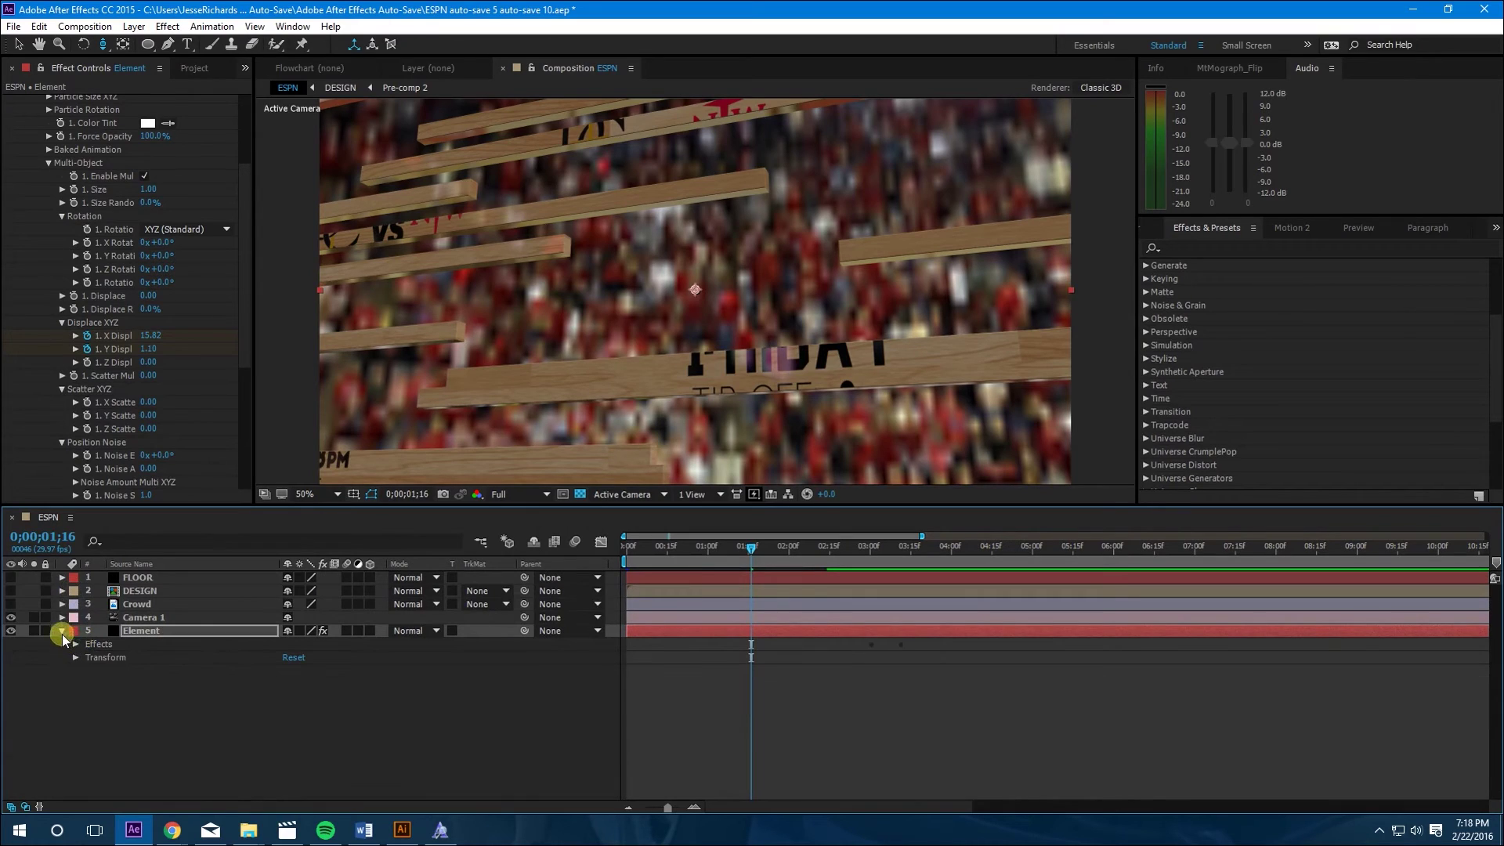
# Keyframe Camera 1's Point of Interest and Position at 0;00
pyautogui.click(61, 617)
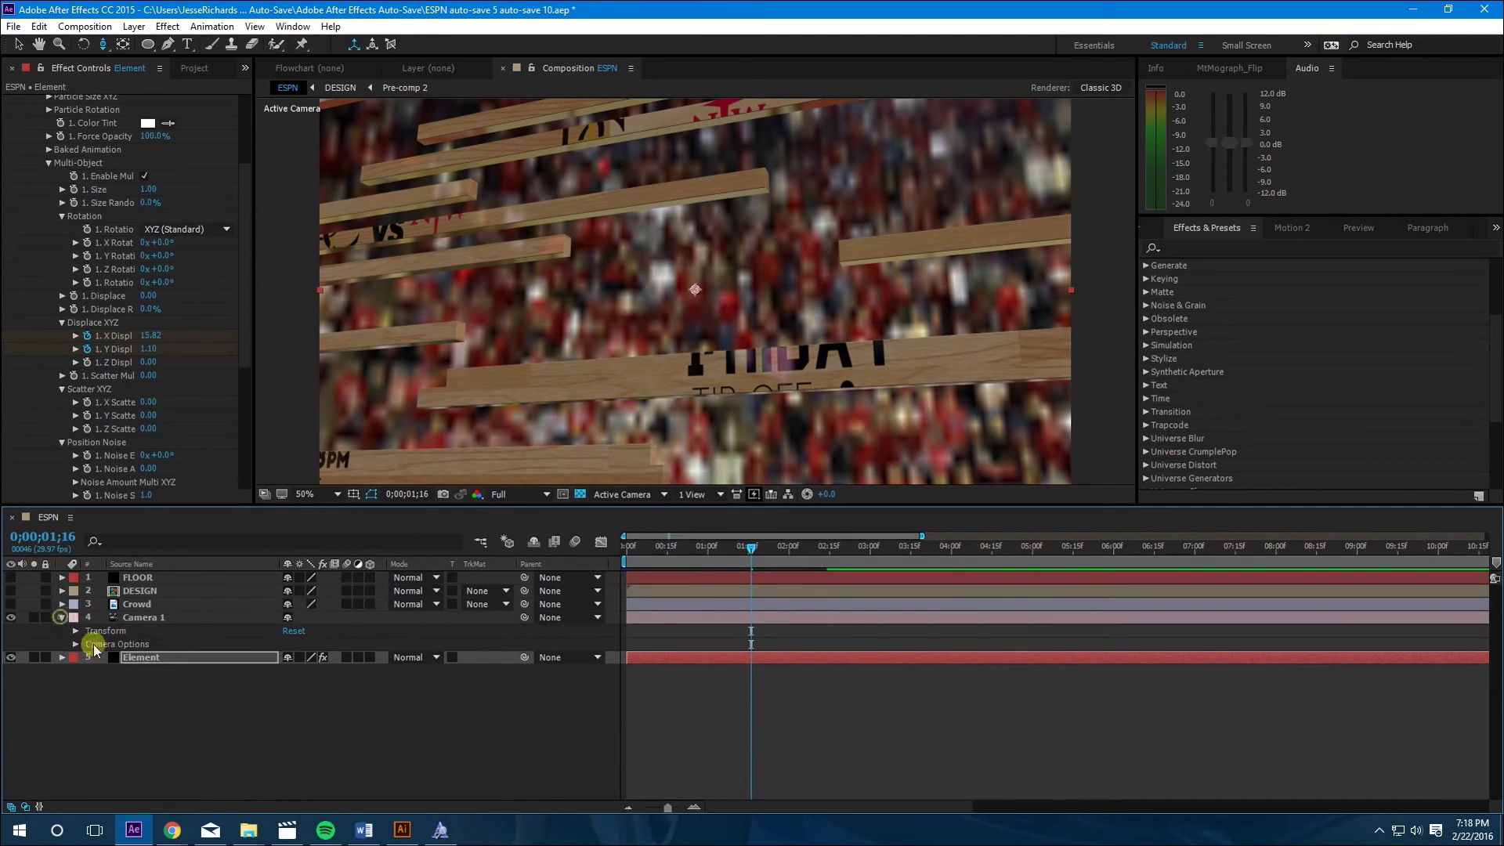
pyautogui.click(75, 631)
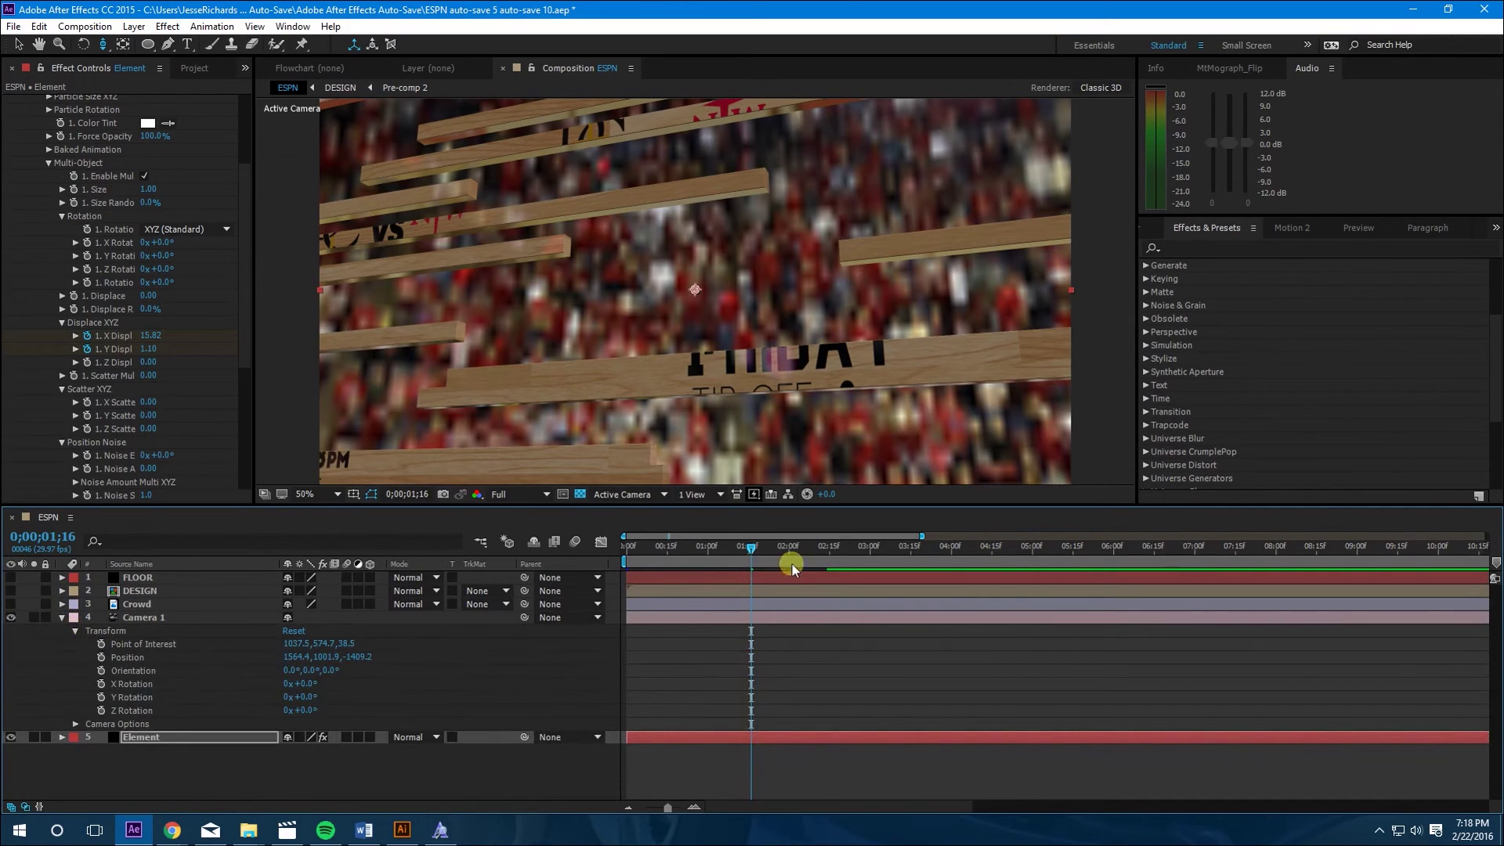
pyautogui.moveTo(791, 564); pyautogui.dragTo(587, 554)
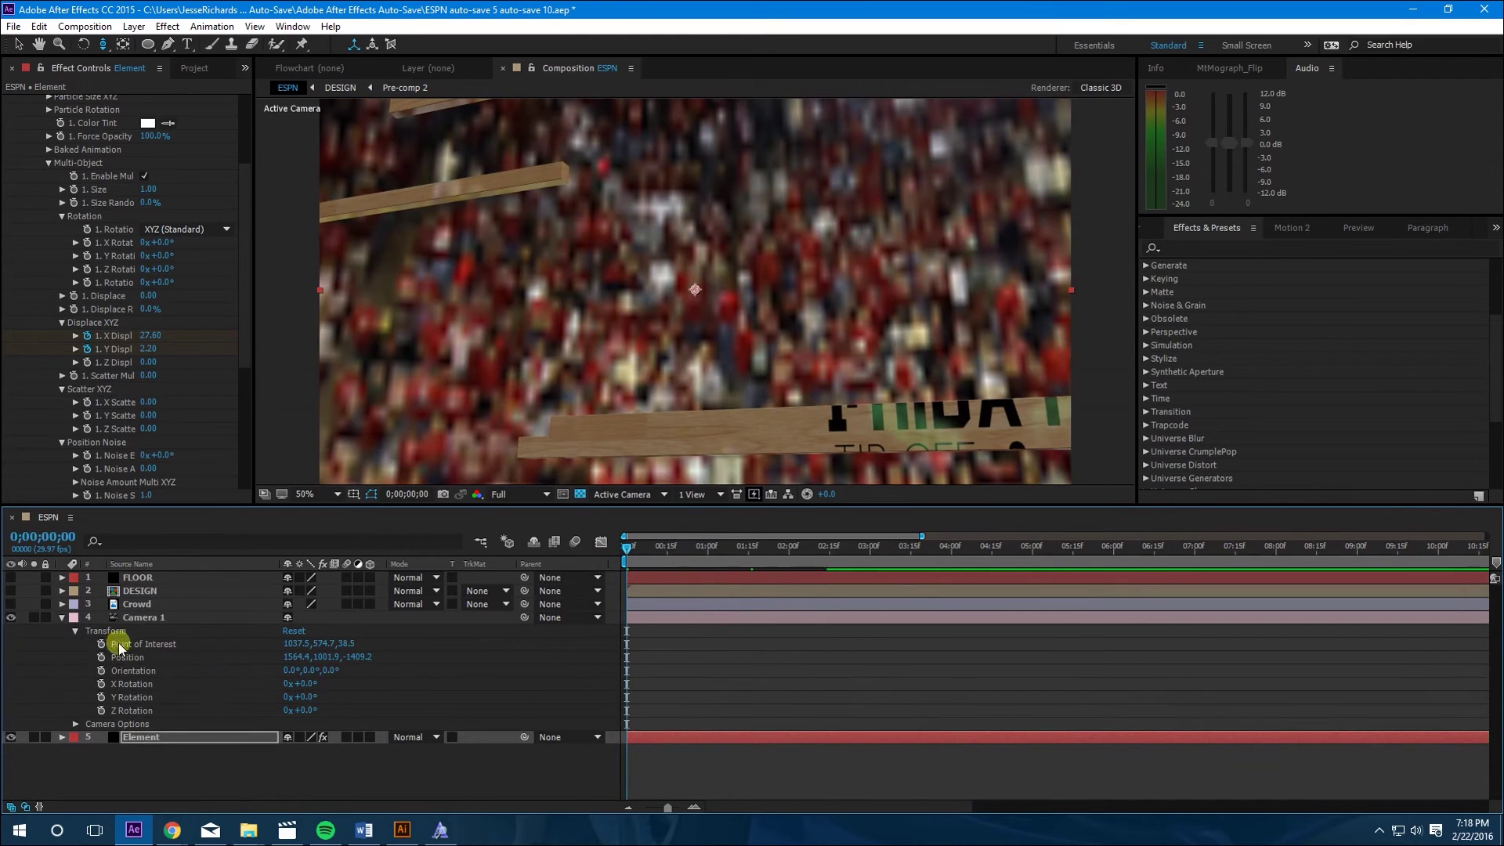
pyautogui.click(101, 644)
pyautogui.click(101, 657)
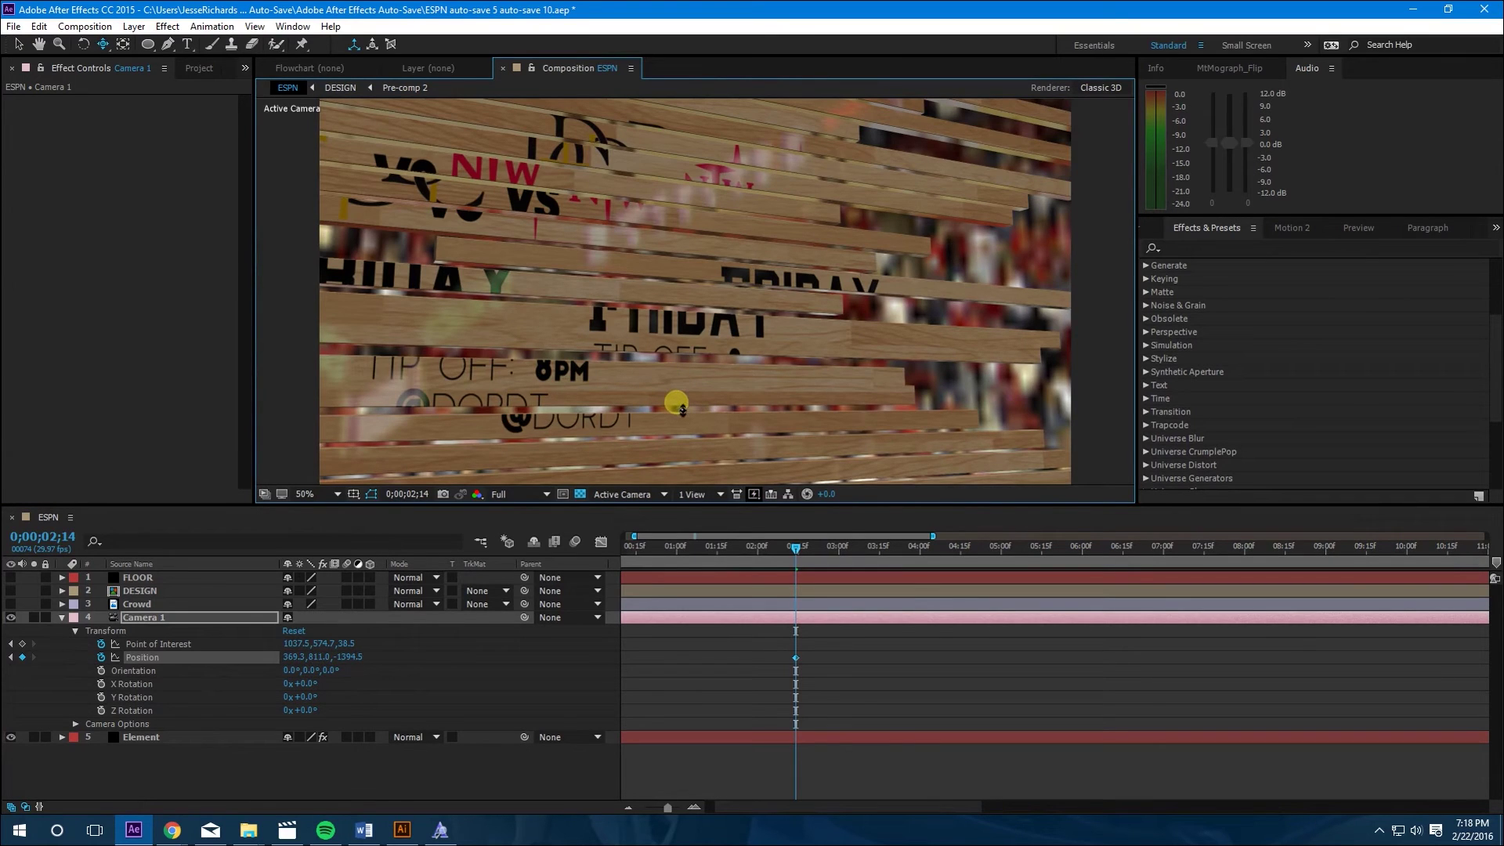
# Orbit Camera 1 at 2;14 to Position -192.5, 853.6, -1686.0, framing the plank wall
pyautogui.moveTo(678, 406); pyautogui.dragTo(718, 509)
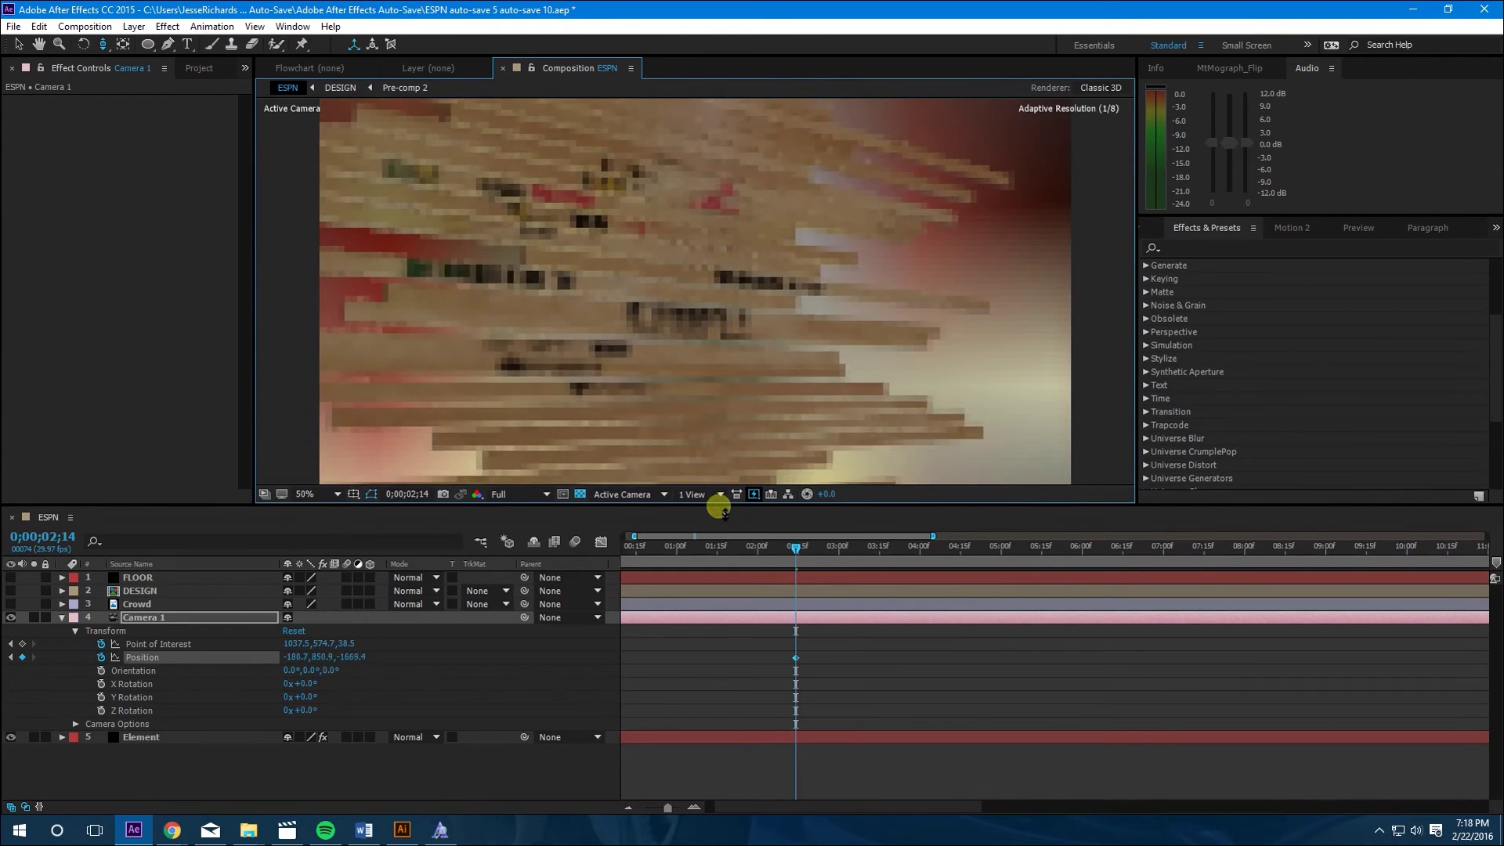
pyautogui.click(719, 494)
pyautogui.click(732, 463)
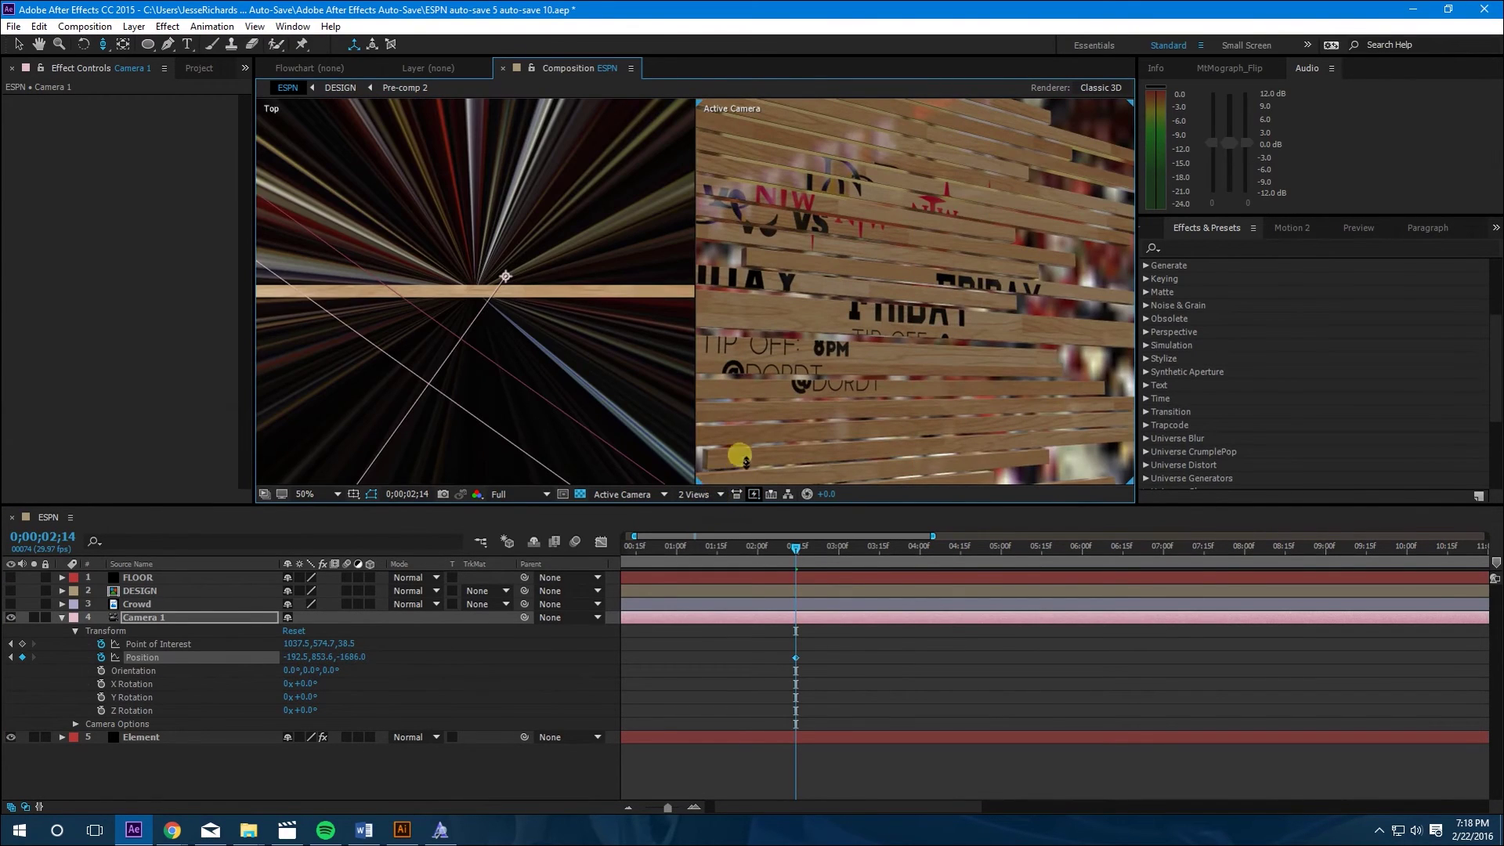
pyautogui.click(701, 494)
pyautogui.click(711, 509)
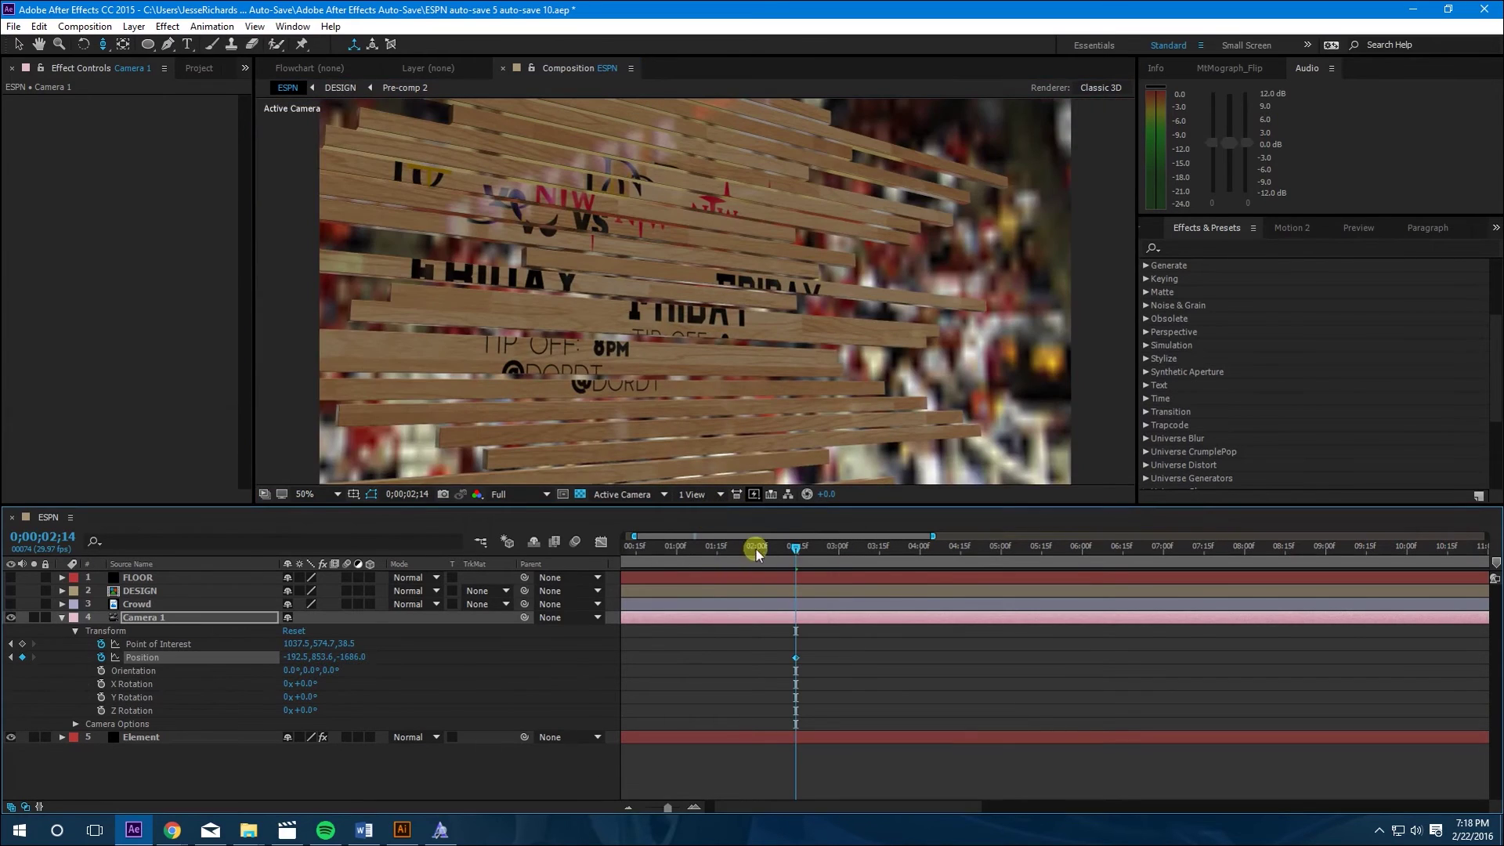
# Scrub the camera move from frame 0 to check it
pyautogui.moveTo(737, 556); pyautogui.dragTo(637, 570)
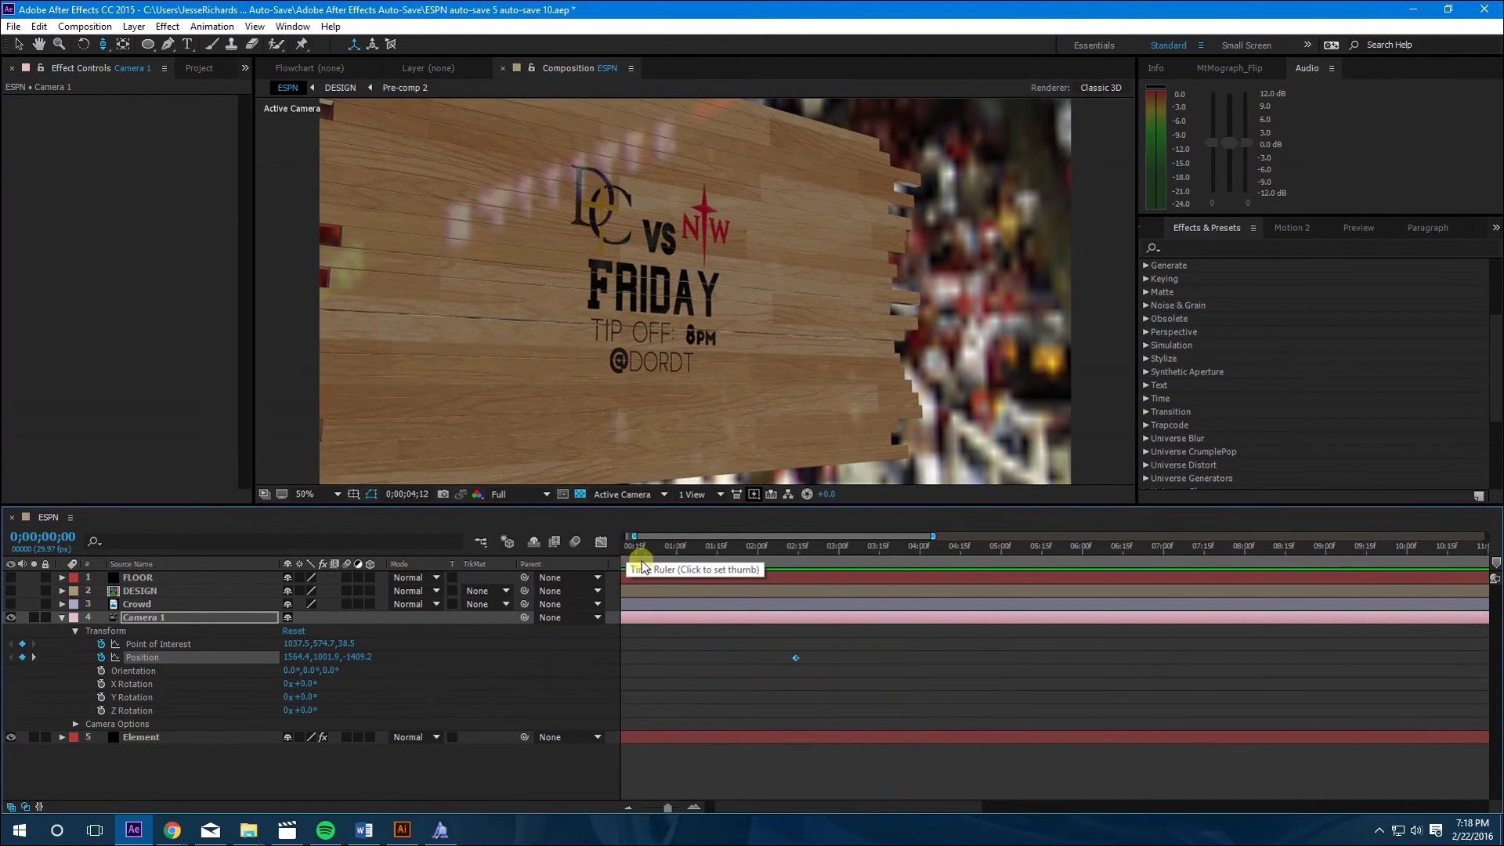
pyautogui.click(626, 547)
pyautogui.moveTo(624, 554)
pyautogui.mouseDown()
pyautogui.moveTo(849, 571)
pyautogui.moveTo(611, 566)
pyautogui.mouseUp()
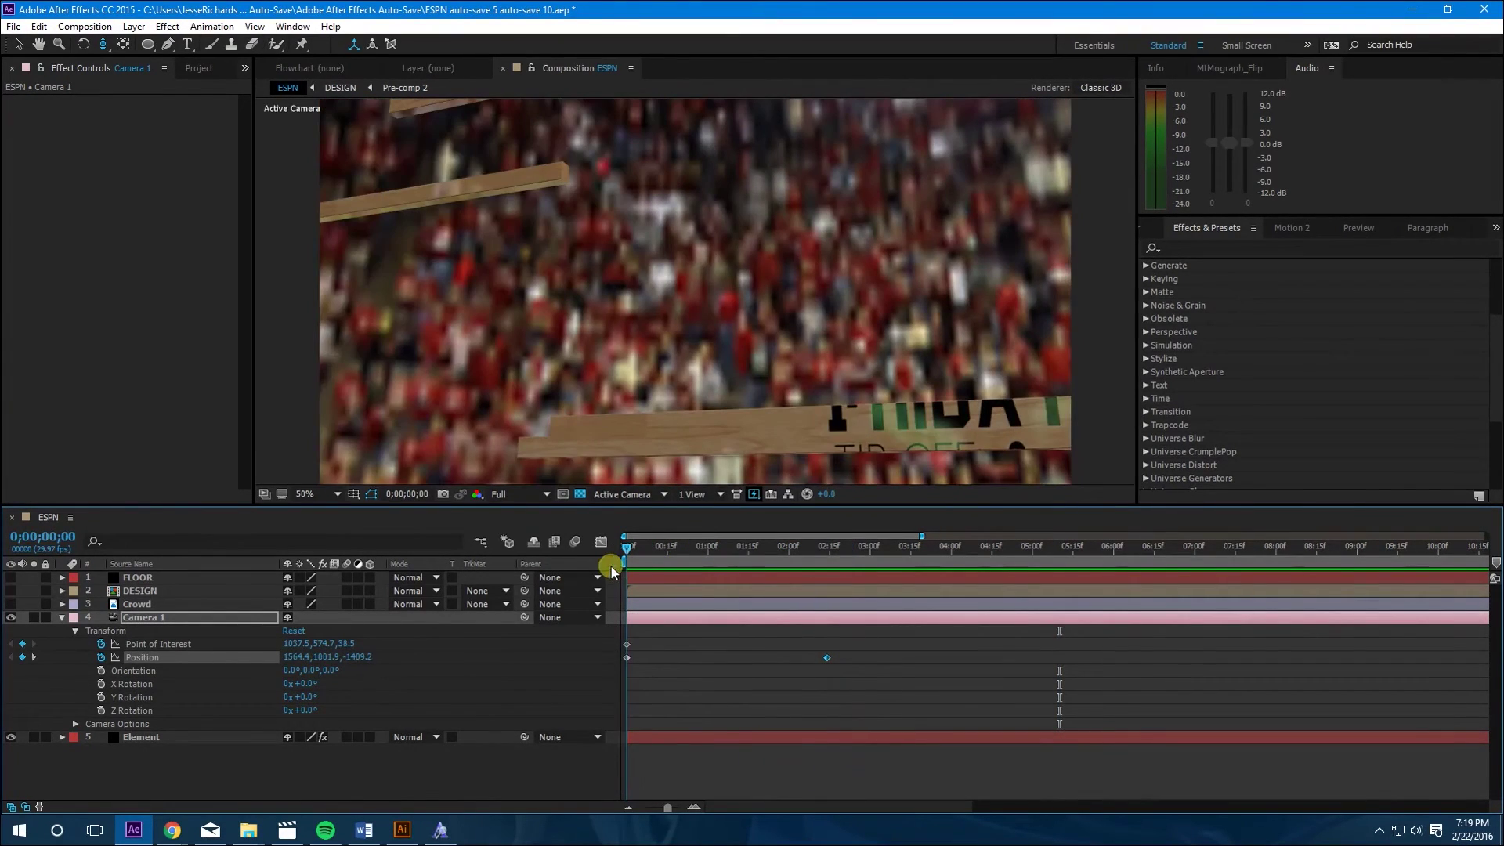
# Turn on Camera 1's depth of field with 109.7 aperture and keyframe Focus Distance at frame 0
pyautogui.click(74, 630)
pyautogui.click(76, 643)
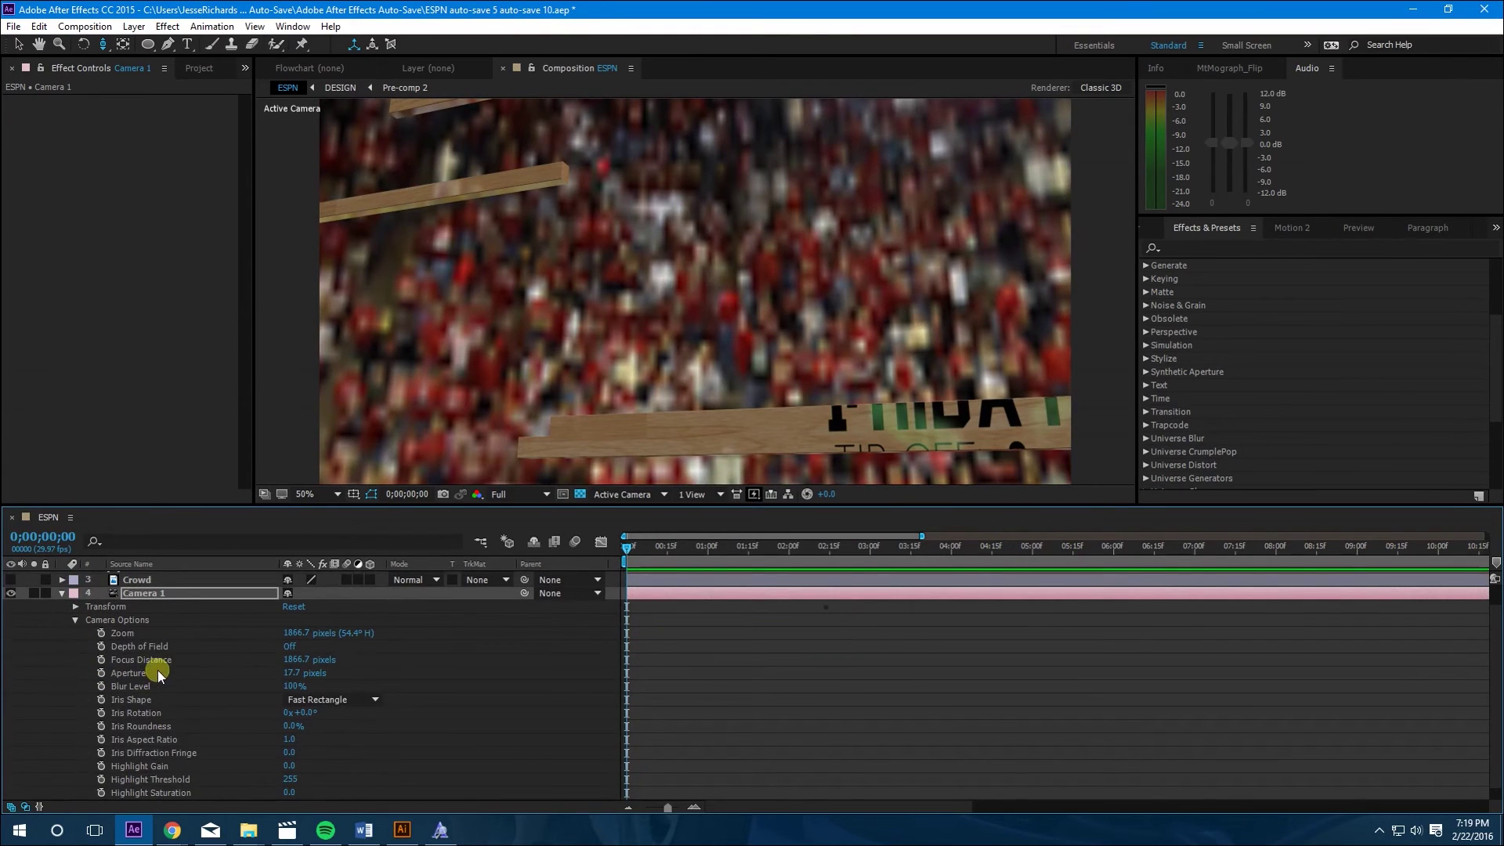
pyautogui.click(296, 646)
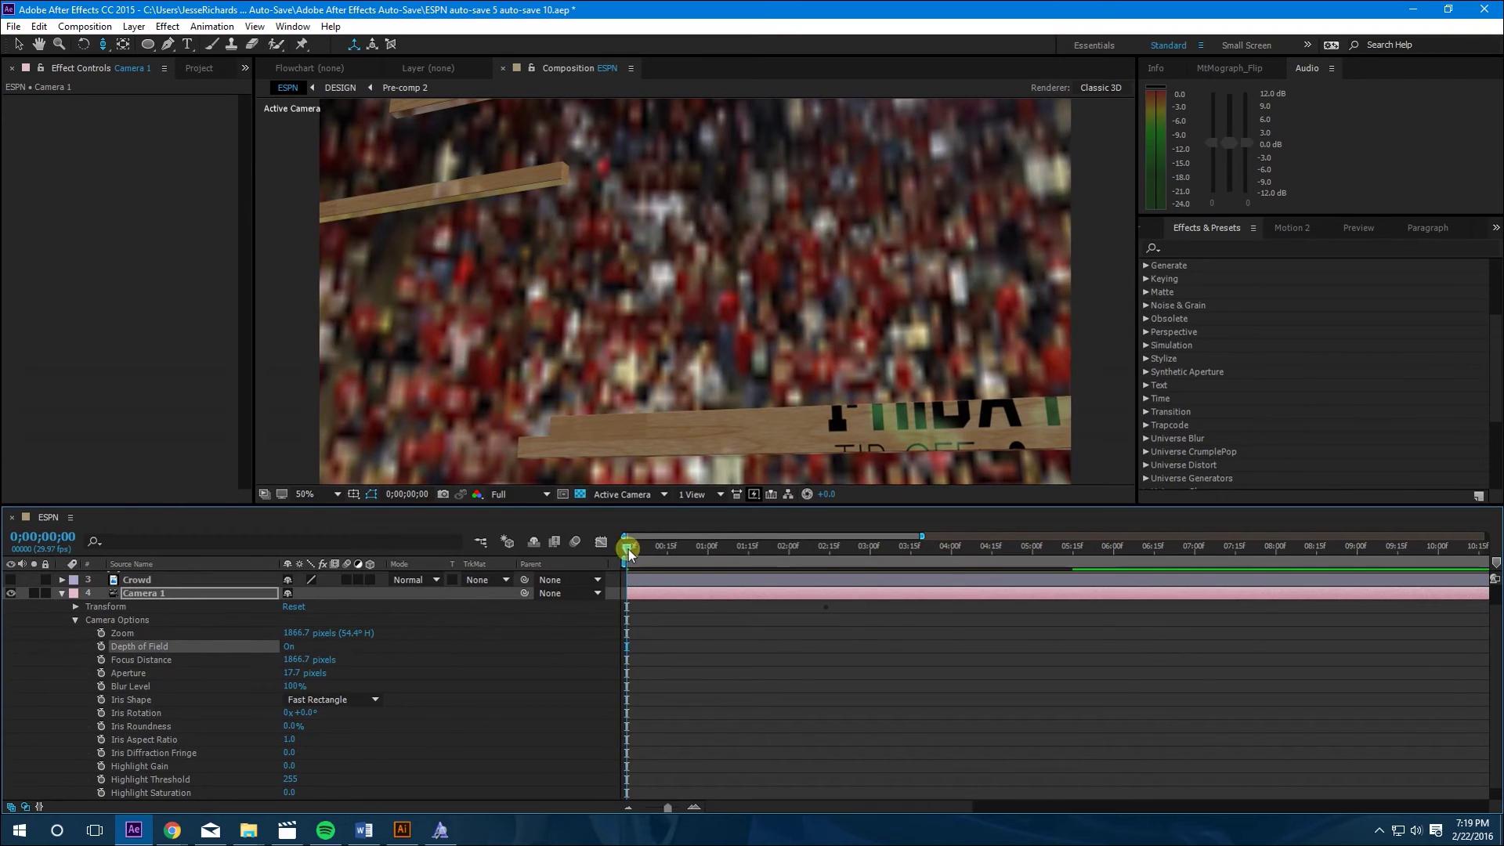
pyautogui.moveTo(628, 552); pyautogui.dragTo(587, 554)
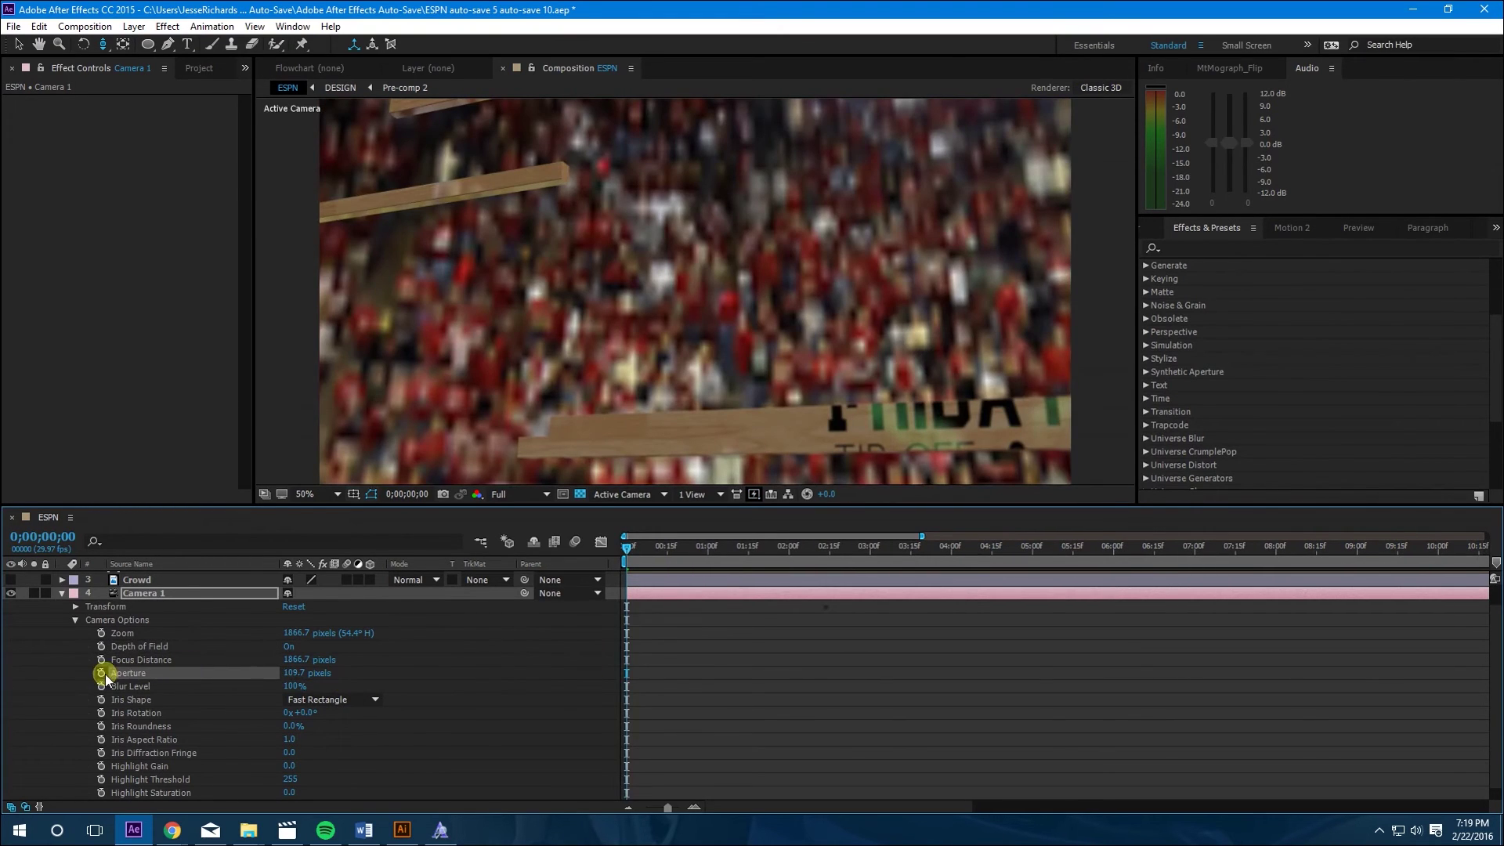
pyautogui.click(100, 660)
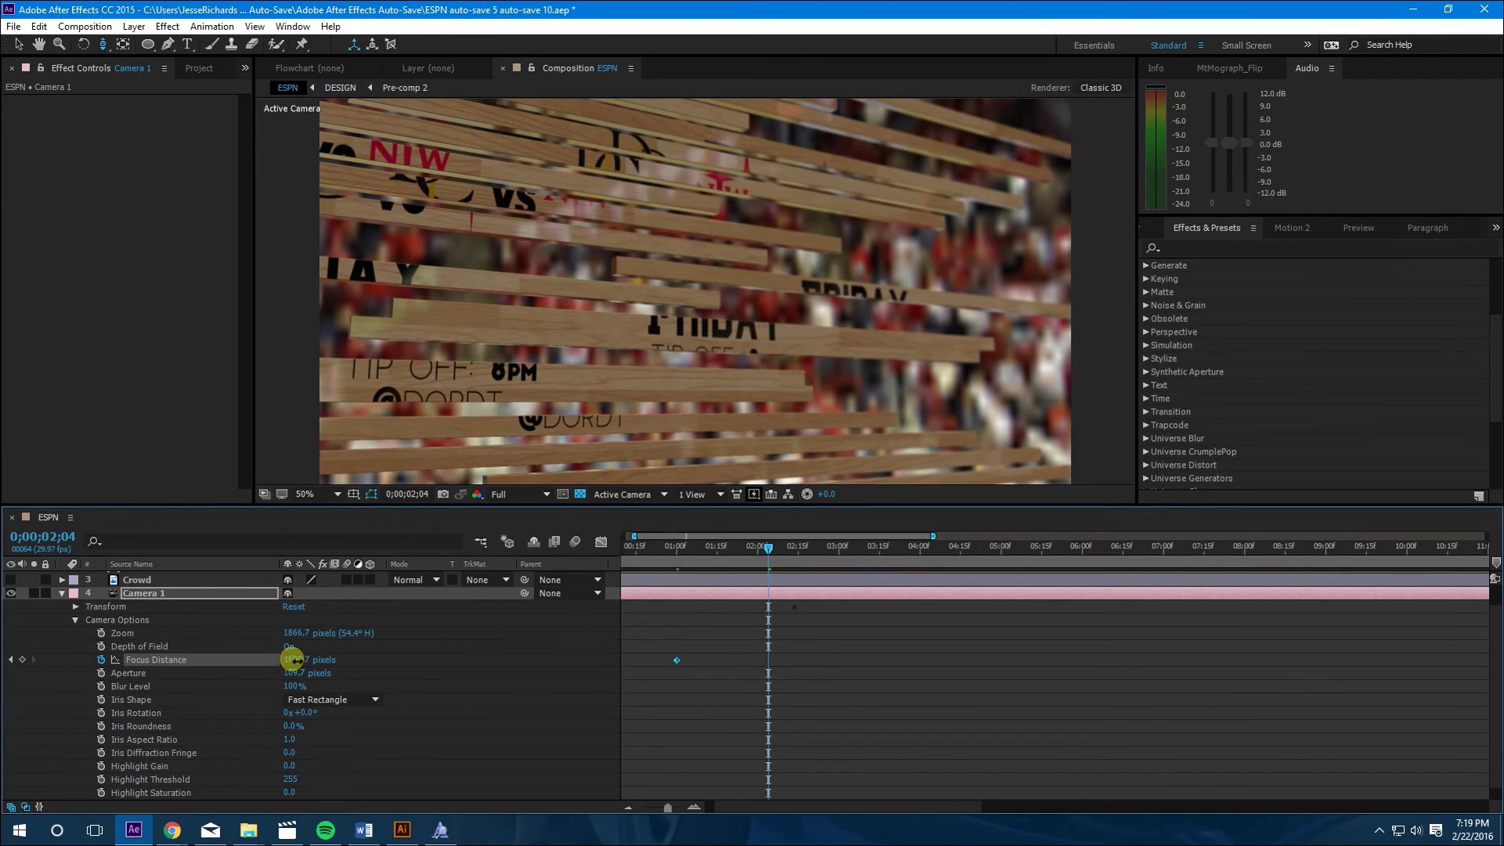
# Keyframe Focus Distance on the assembling planks, then on the FRIDAY board at 1929.7 near 3;09
pyautogui.moveTo(294, 659); pyautogui.dragTo(404, 663)
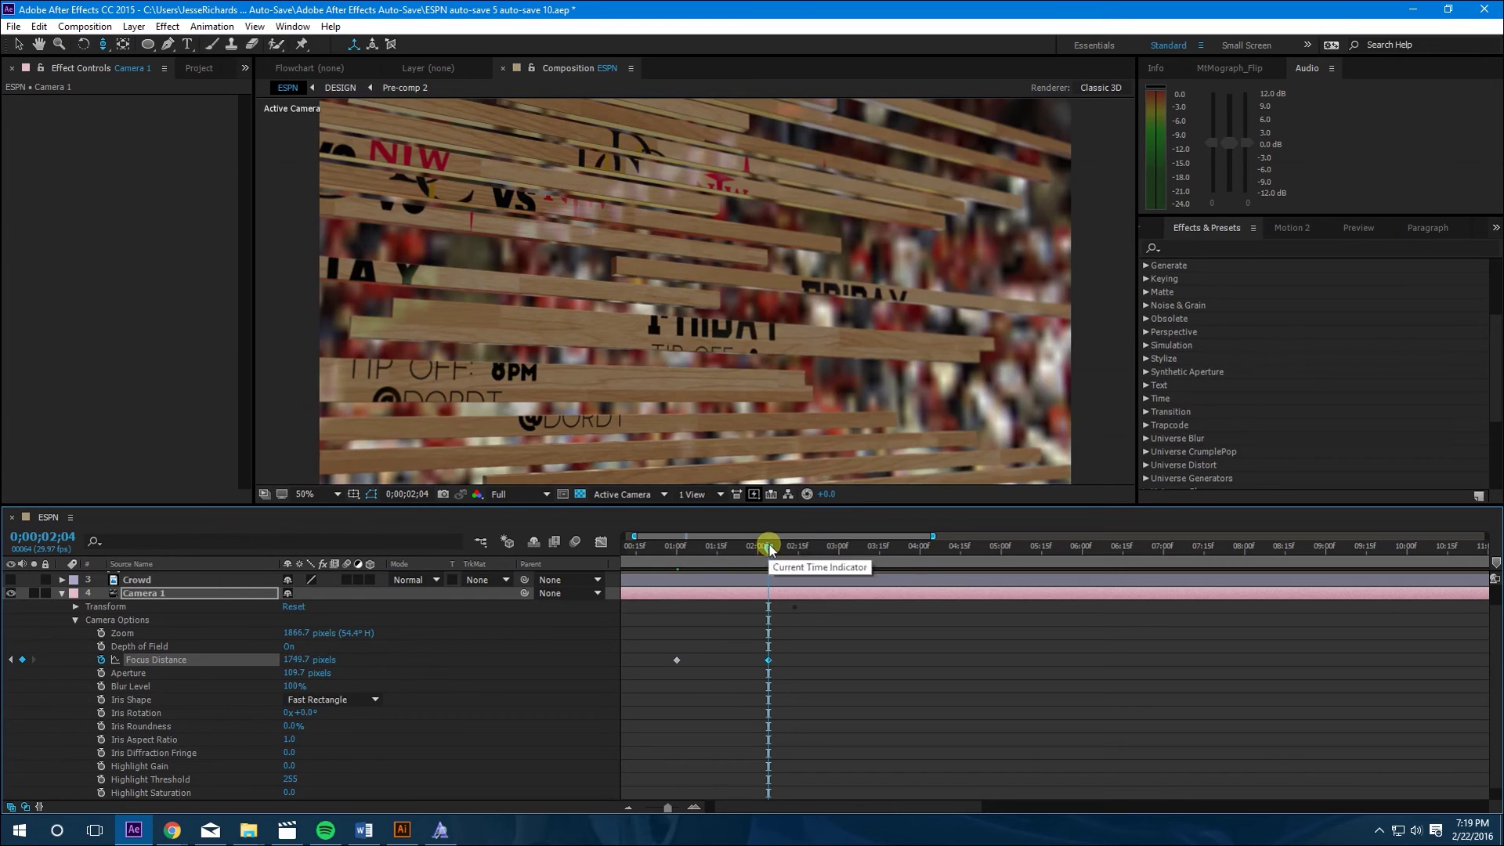
pyautogui.moveTo(765, 546); pyautogui.dragTo(865, 572)
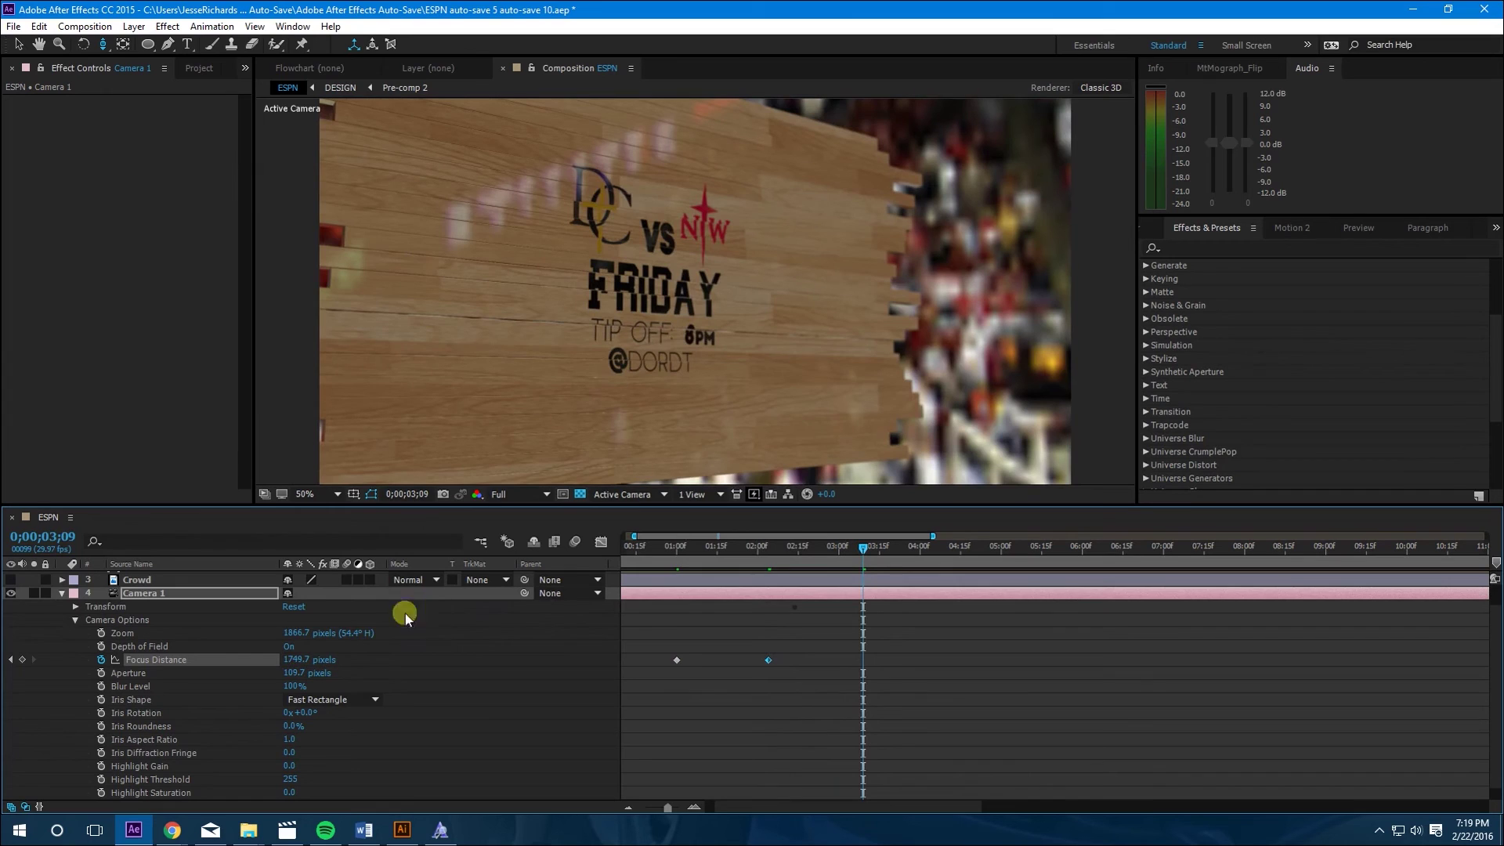
pyautogui.moveTo(359, 664); pyautogui.dragTo(370, 665)
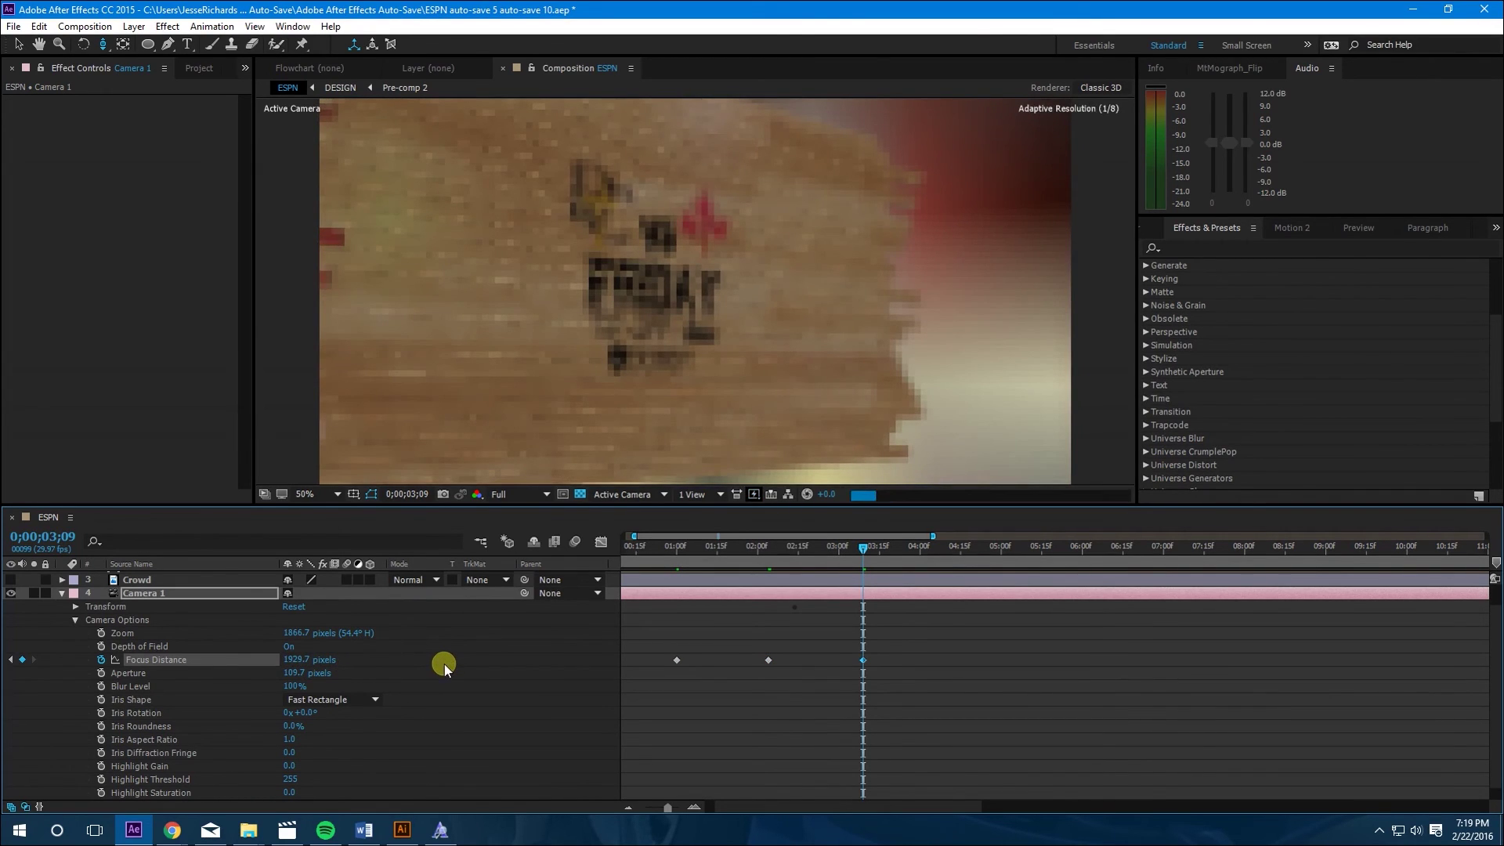
pyautogui.moveTo(831, 553); pyautogui.dragTo(866, 553)
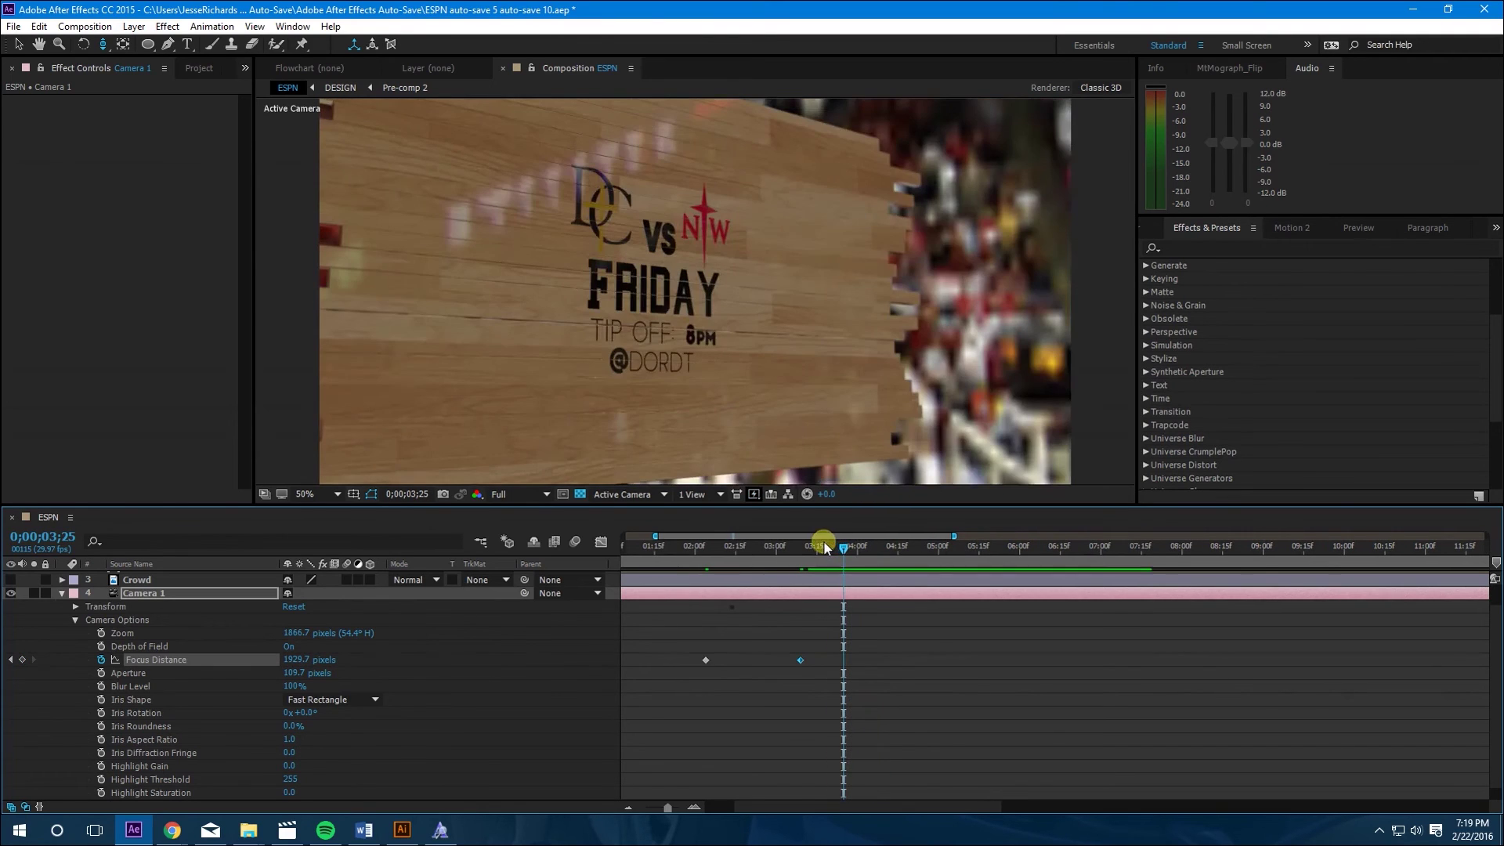
# Preview the animation from the start to check the focus pull
pyautogui.press('Home')
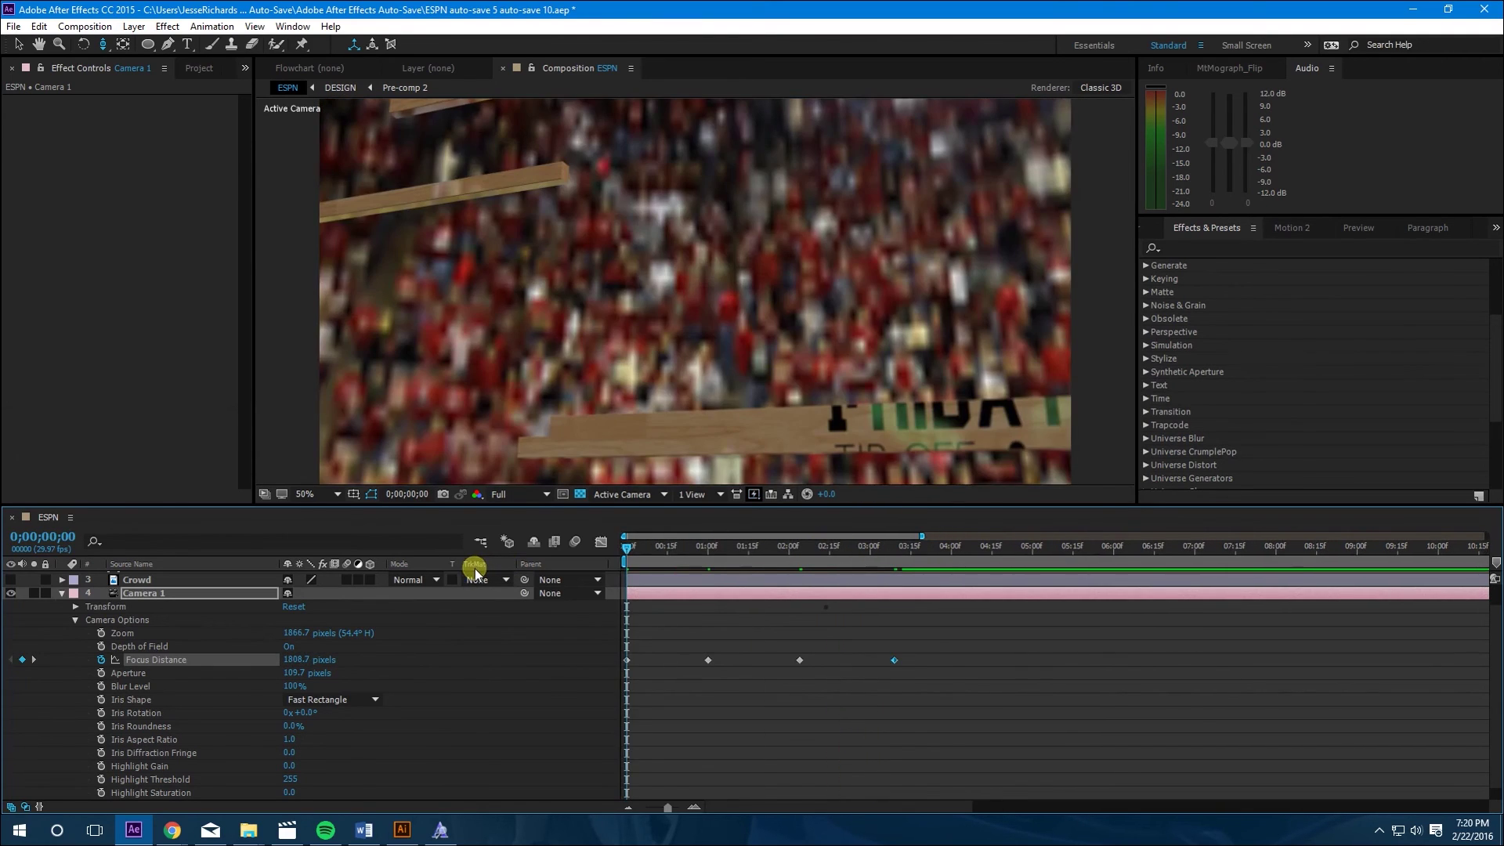
pyautogui.press('space')
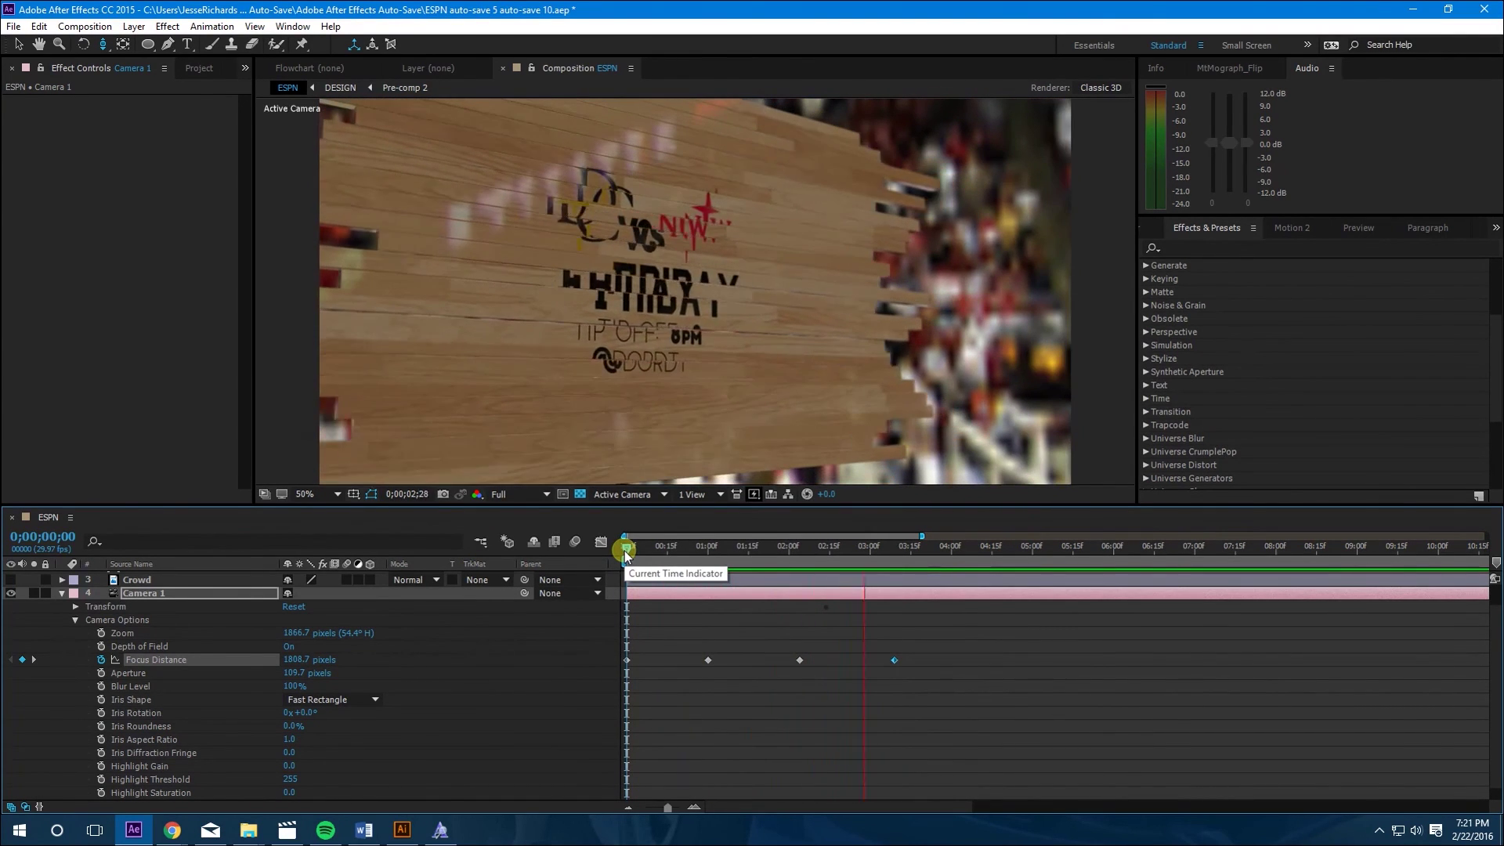
pyautogui.press('space')
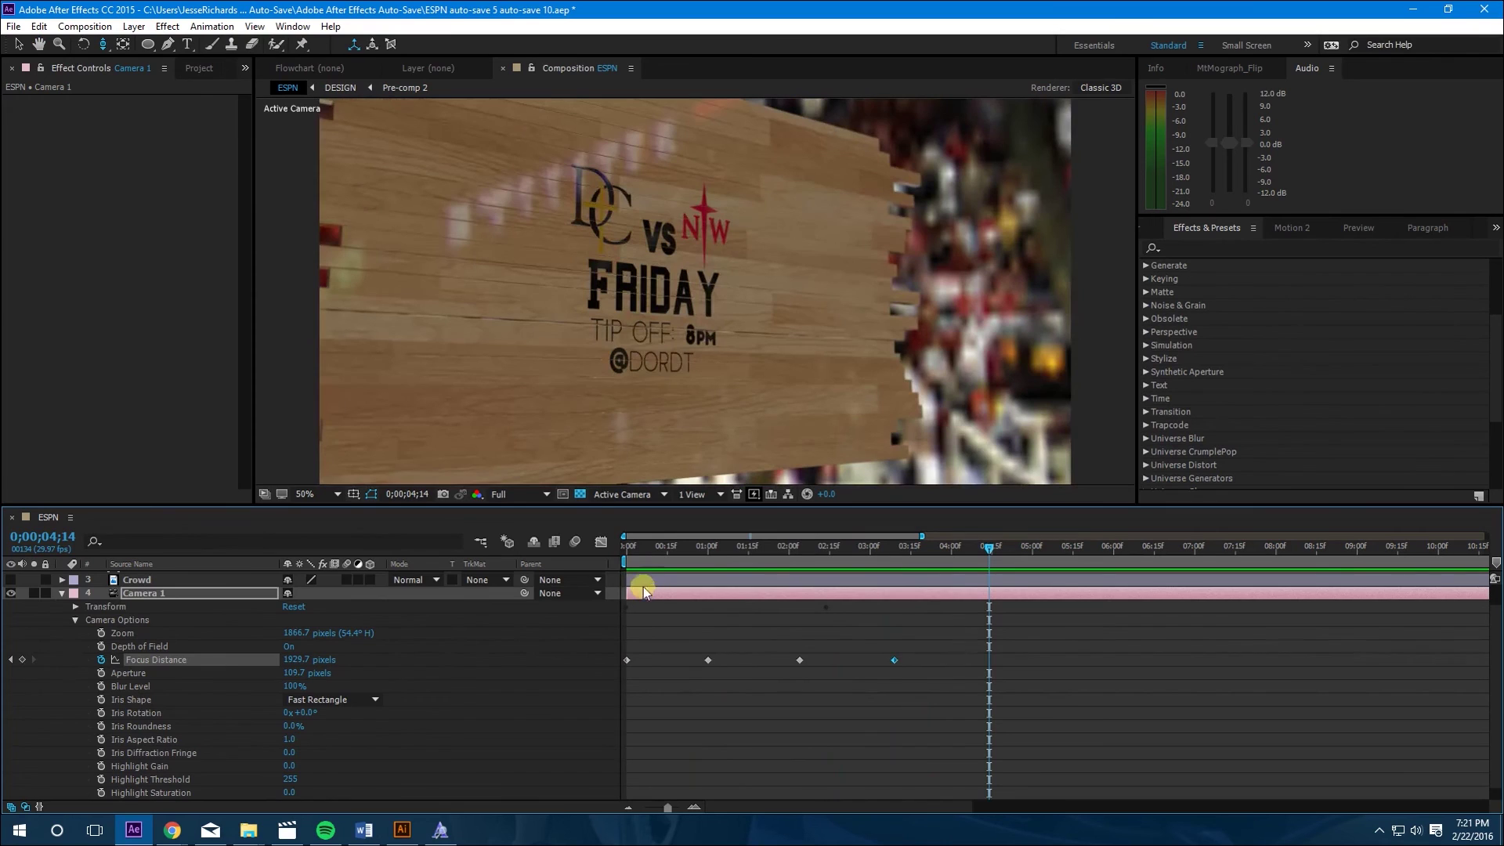
# Swap Camera Options for Transform and move the camera closer to the planks at 2;14
pyautogui.scroll(-1, 680, 642)
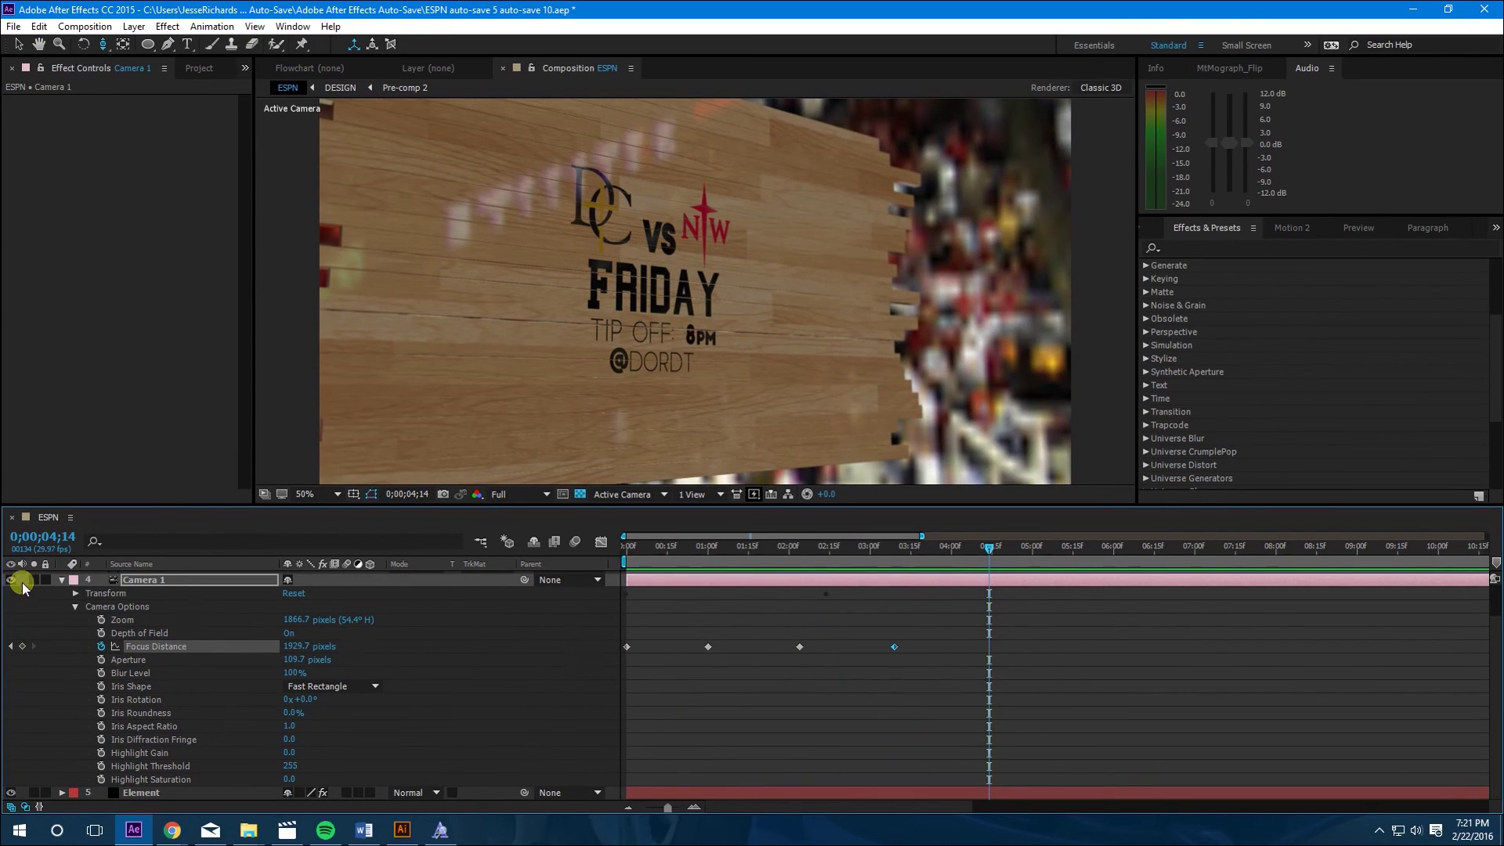
pyautogui.click(72, 607)
pyautogui.click(75, 631)
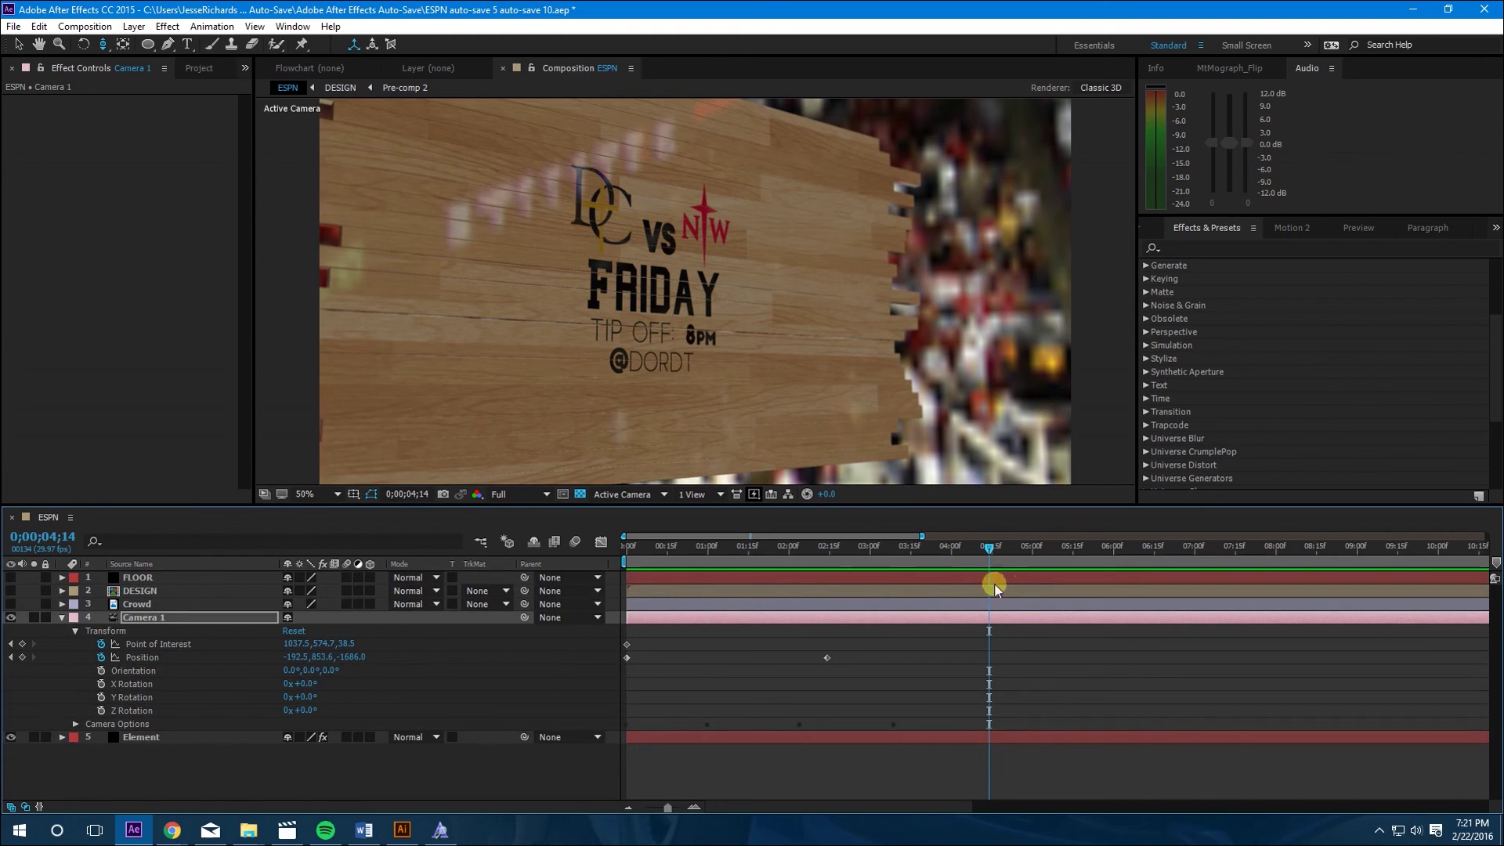
pyautogui.moveTo(919, 555); pyautogui.dragTo(828, 556)
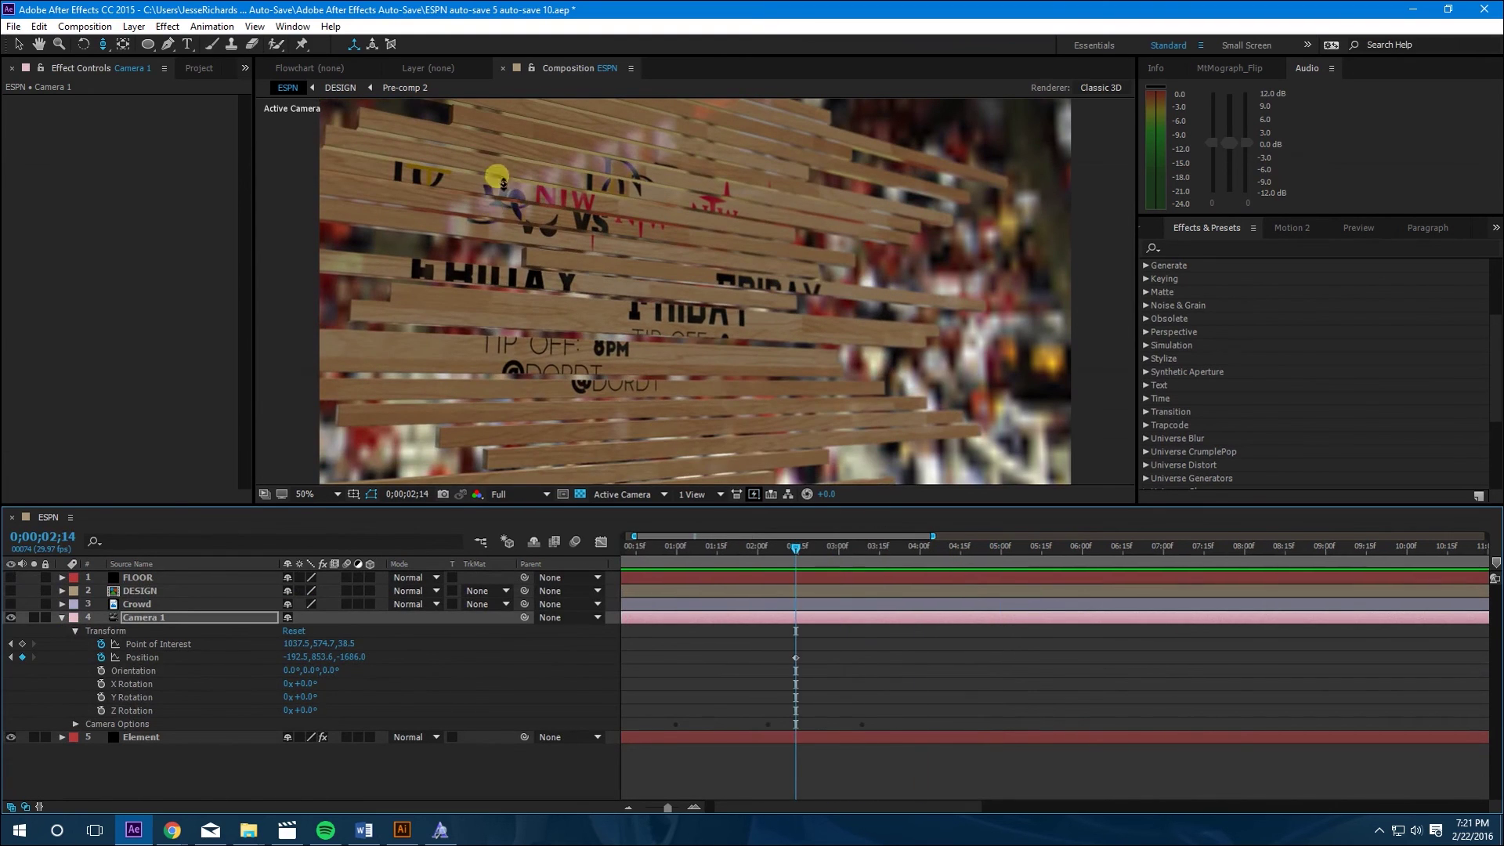
pyautogui.moveTo(619, 309); pyautogui.dragTo(640, 257)
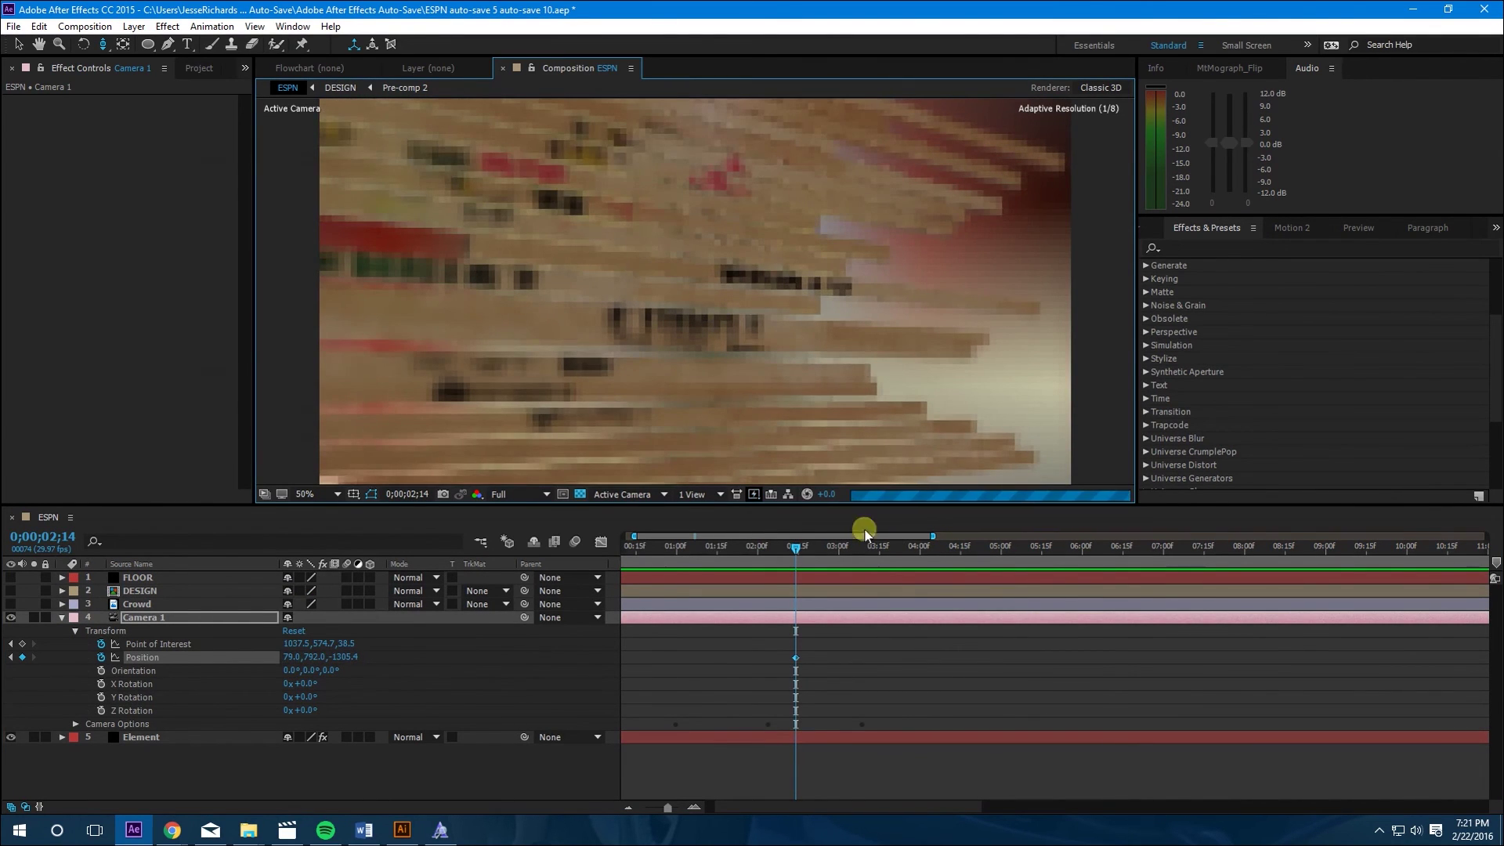
# Push the camera in at 3;25 for a third Position keyframe and scrub to review the move
pyautogui.click(793, 548)
pyautogui.moveTo(791, 548); pyautogui.dragTo(906, 568)
pyautogui.moveTo(694, 307); pyautogui.dragTo(694, 337)
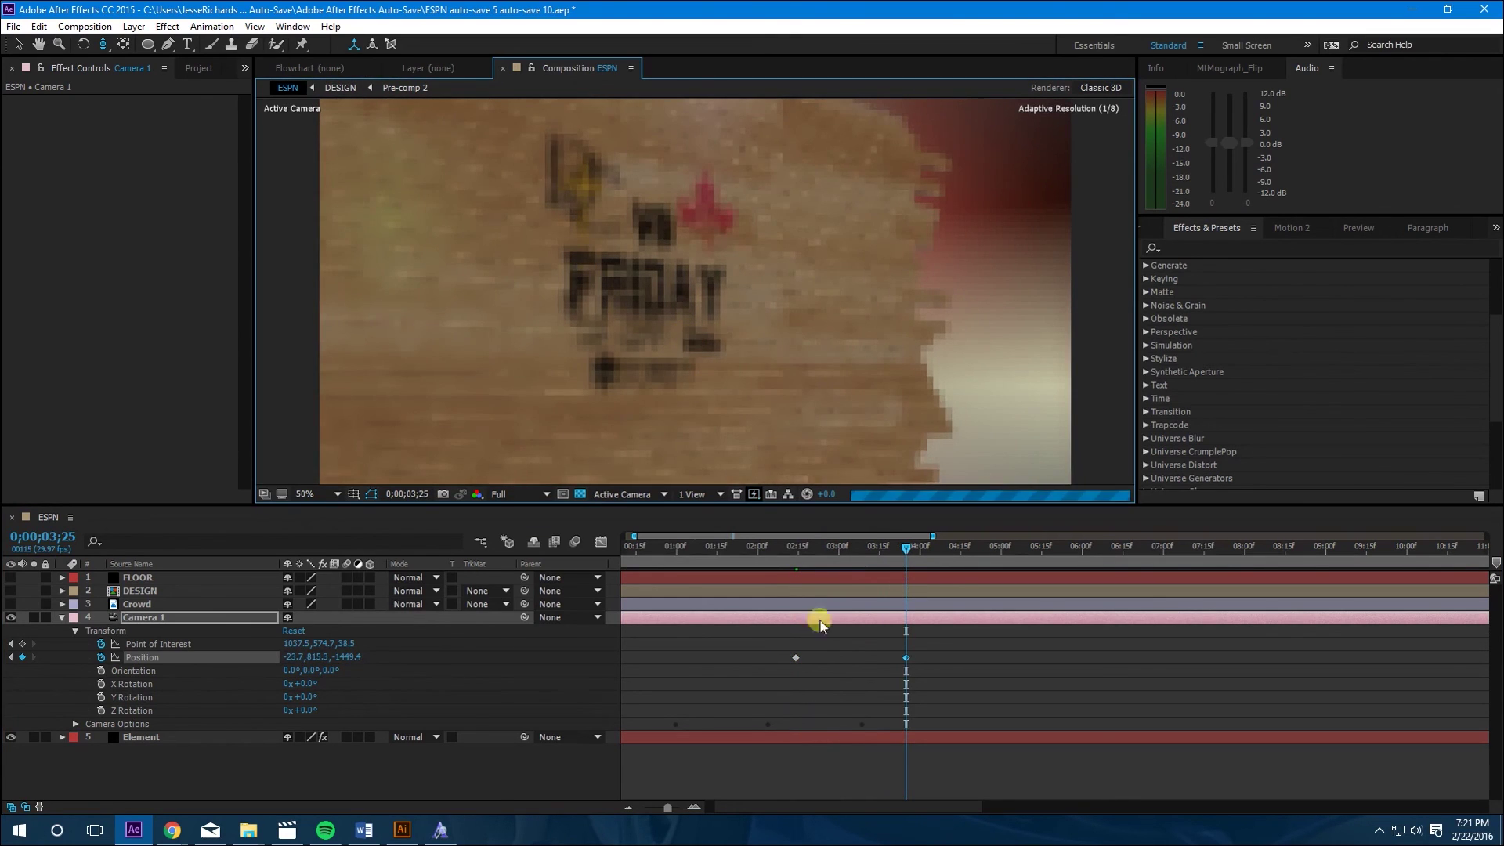
pyautogui.moveTo(850, 548); pyautogui.dragTo(702, 564)
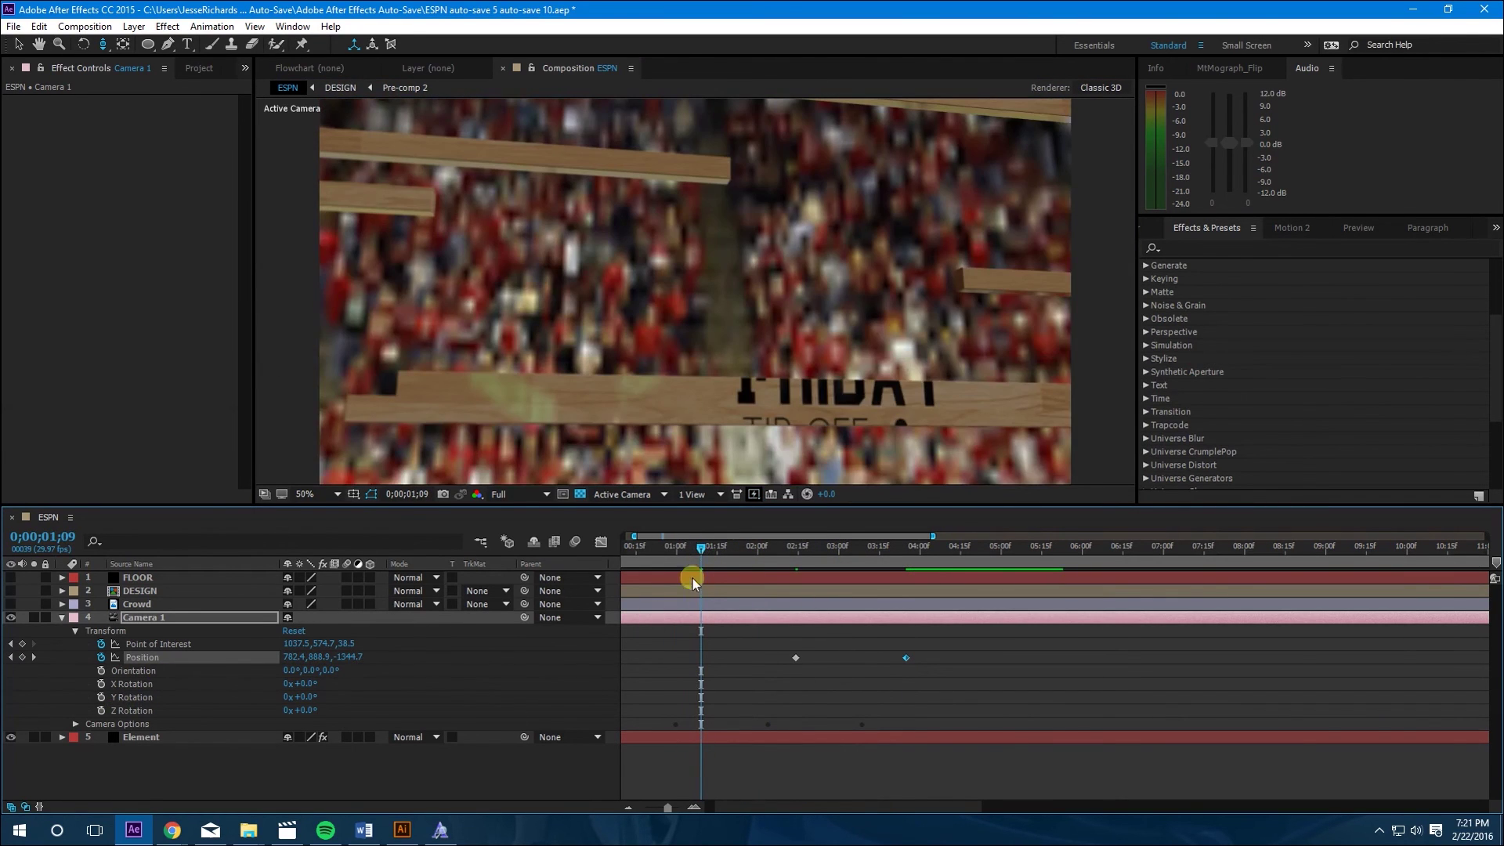
pyautogui.moveTo(701, 552); pyautogui.dragTo(835, 552)
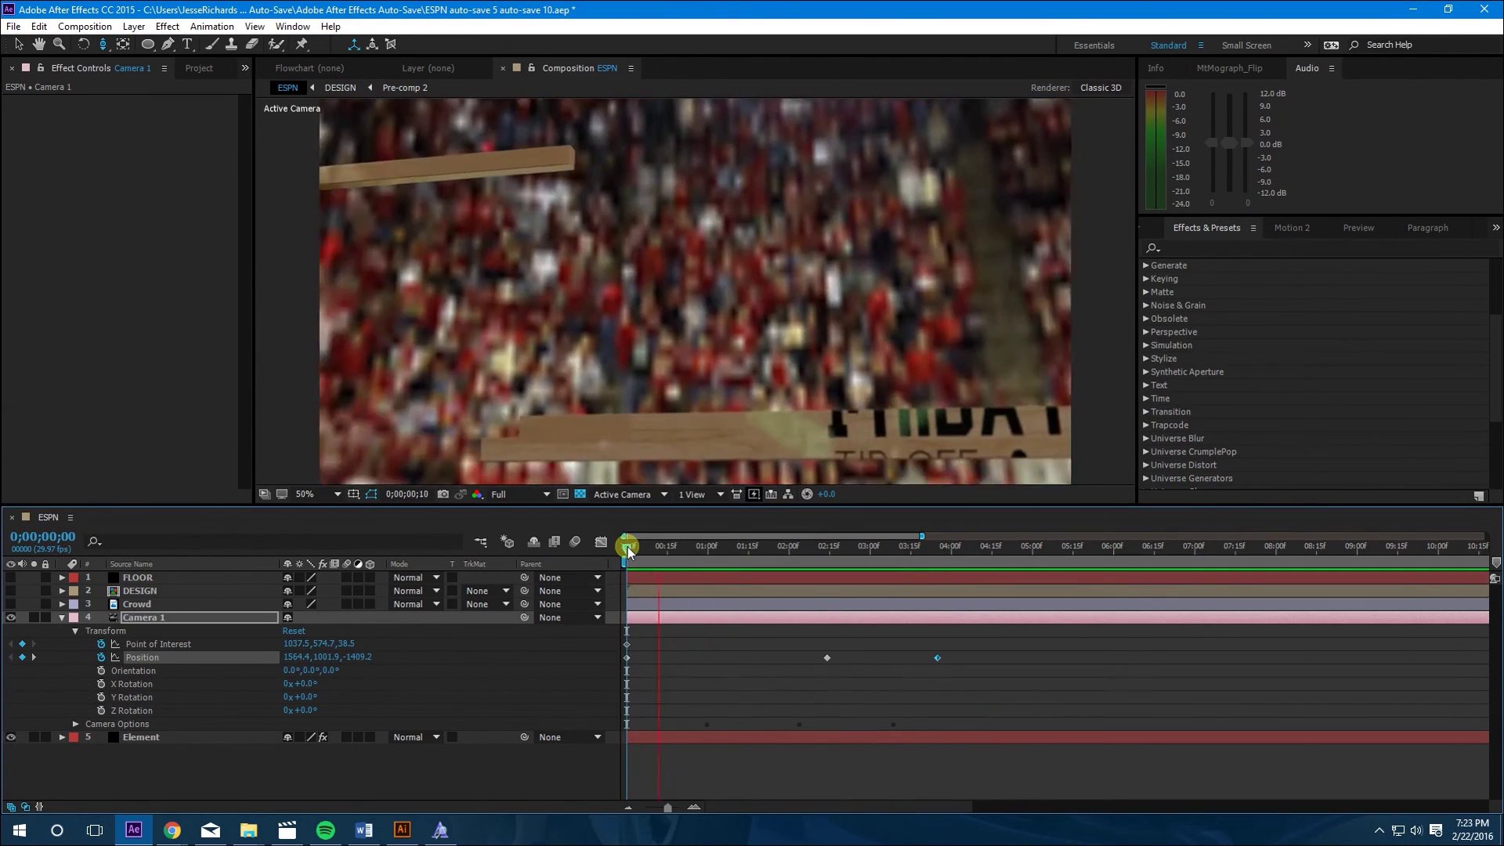